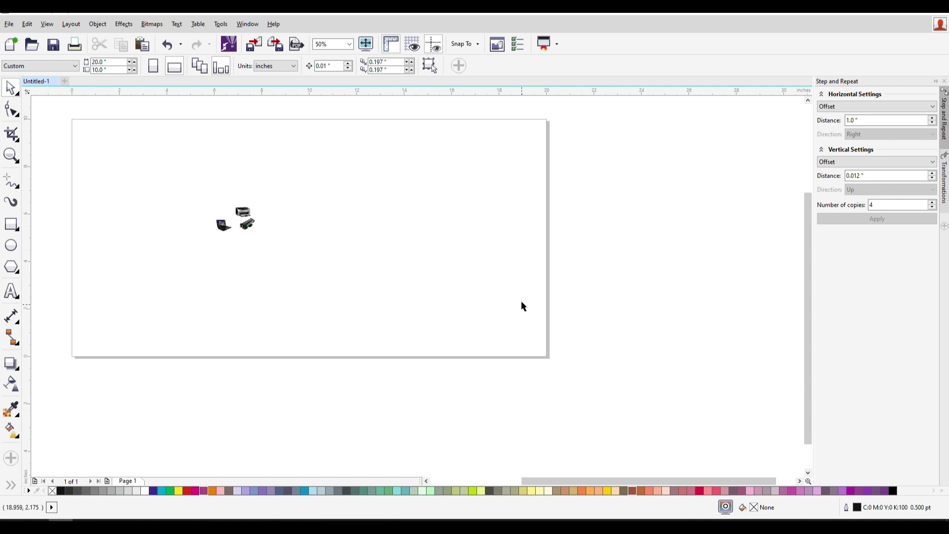
# Keep the drawing units in inches and set the page to A4 size in landscape orientation
pyautogui.press('F10')
pyautogui.click(10, 87)
pyautogui.click(279, 67)
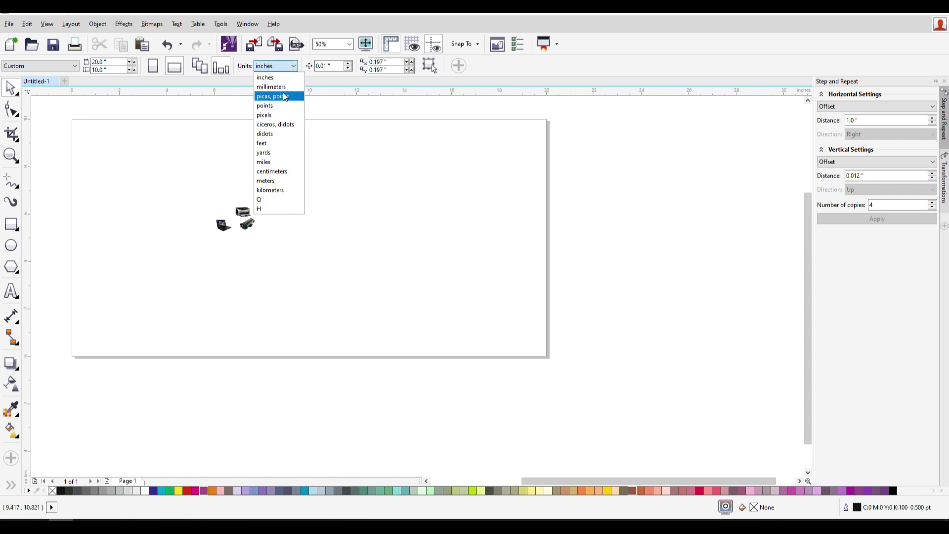
pyautogui.click(266, 66)
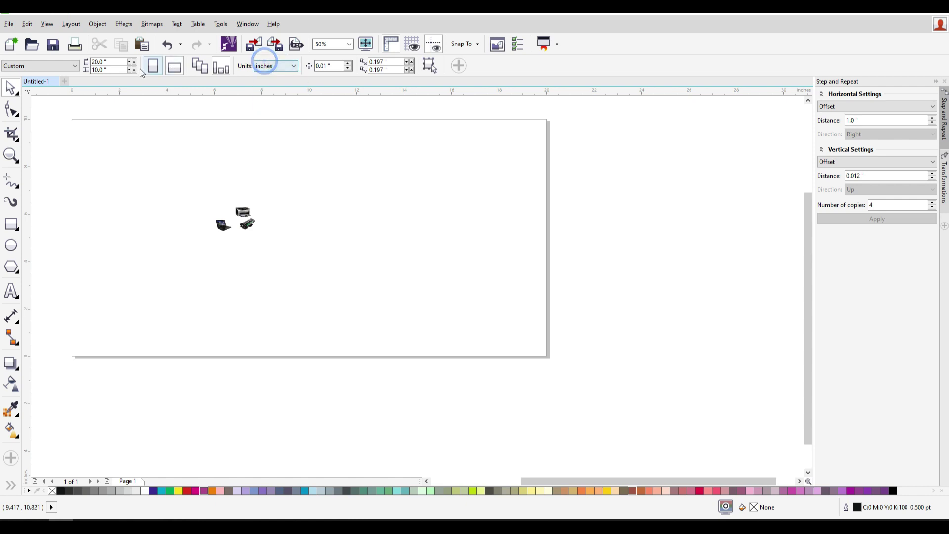
pyautogui.click(66, 68)
pyautogui.click(25, 106)
pyautogui.moveTo(280, 218); pyautogui.dragTo(372, 296)
pyautogui.click(225, 177)
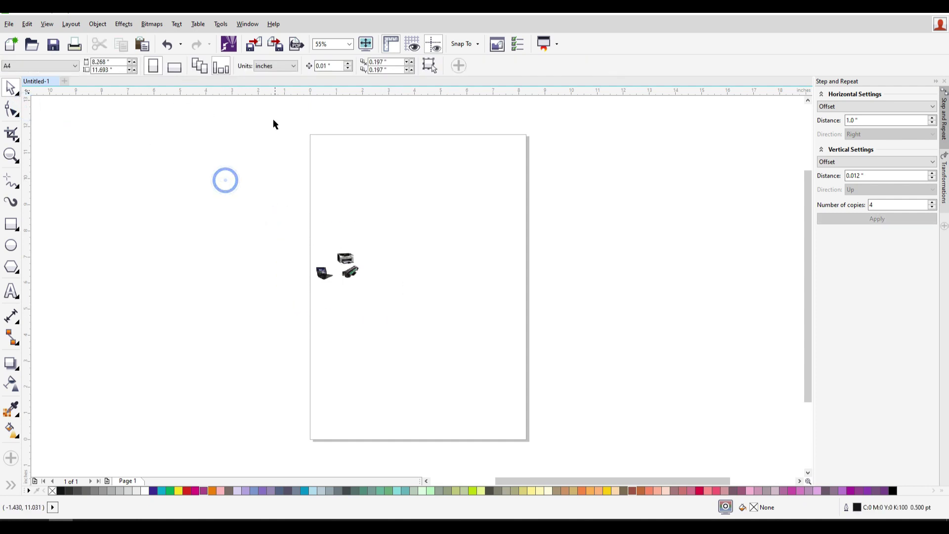
pyautogui.click(172, 66)
# Delete the stray objects without visible fill below and beside the three pictures, keeping the pictures
pyautogui.moveTo(180, 192); pyautogui.dragTo(461, 341)
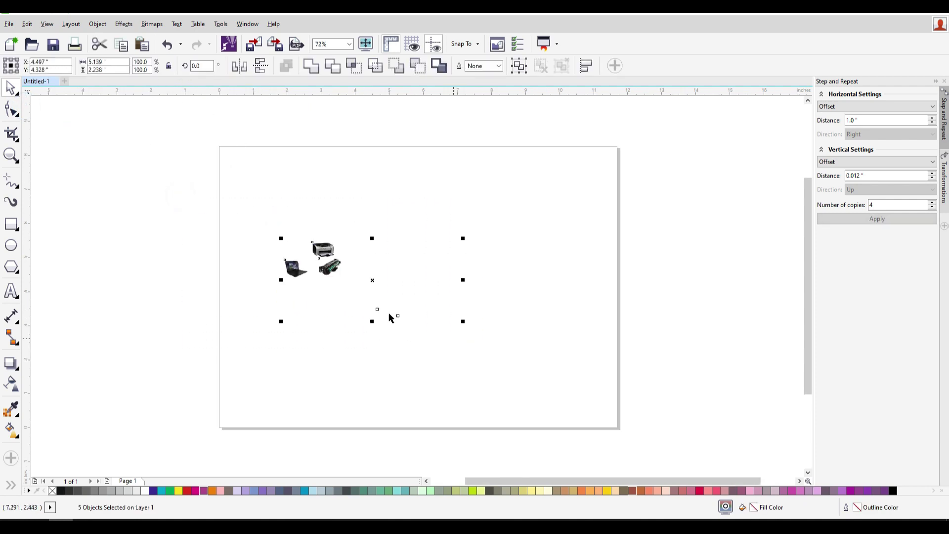
pyautogui.scroll(3, 334, 274)
pyautogui.moveTo(671, 435); pyautogui.dragTo(622, 413)
pyautogui.press('Delete')
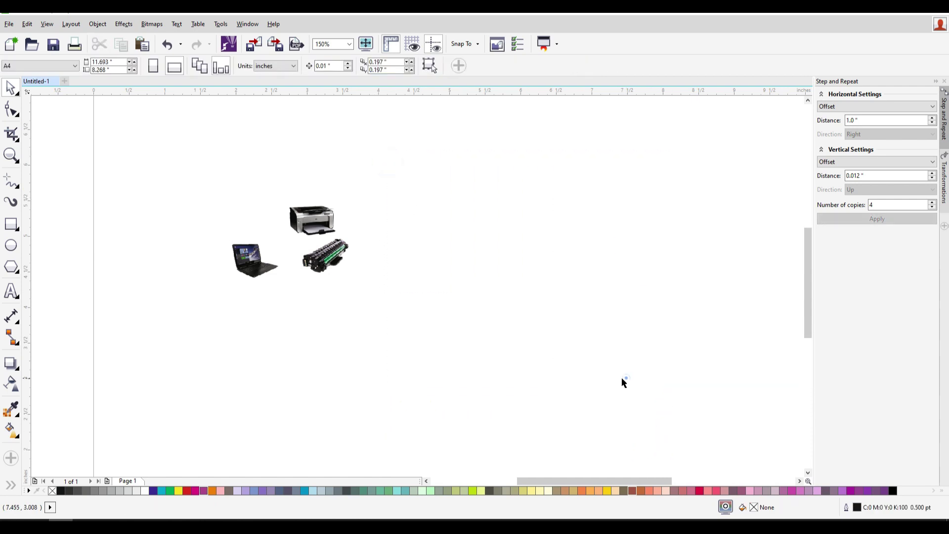
# Move the laptop, printer and toner cartridge pictures together toward the page's upper-left corner
pyautogui.moveTo(608, 380); pyautogui.dragTo(205, 179)
pyautogui.moveTo(329, 219); pyautogui.dragTo(217, 150)
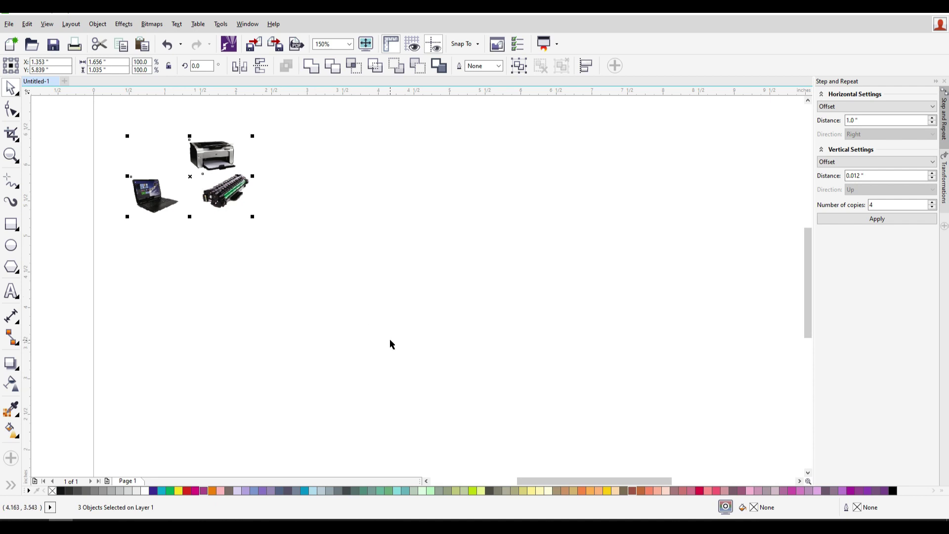
pyautogui.click(378, 262)
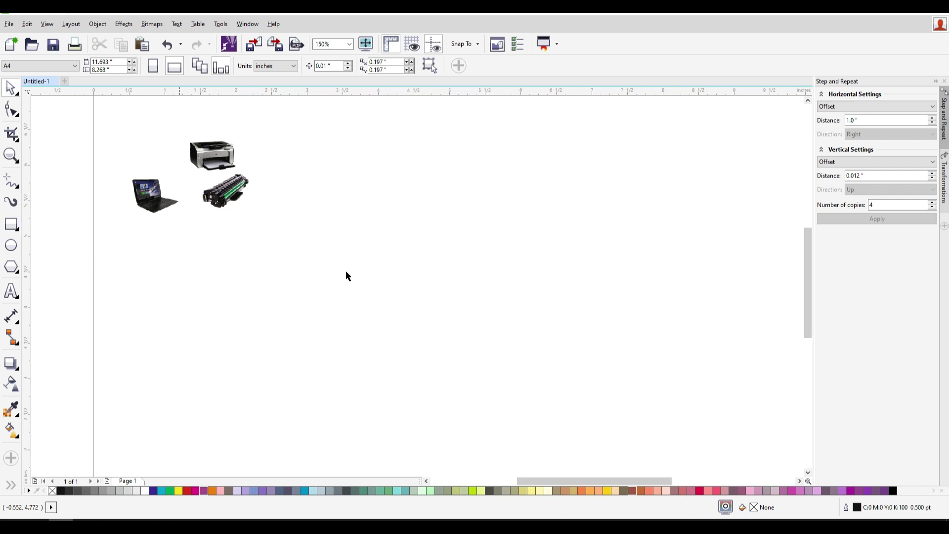
# Draw a rectangle about 3.3 by 2.2 inches below and beside the three pictures
pyautogui.click(14, 225)
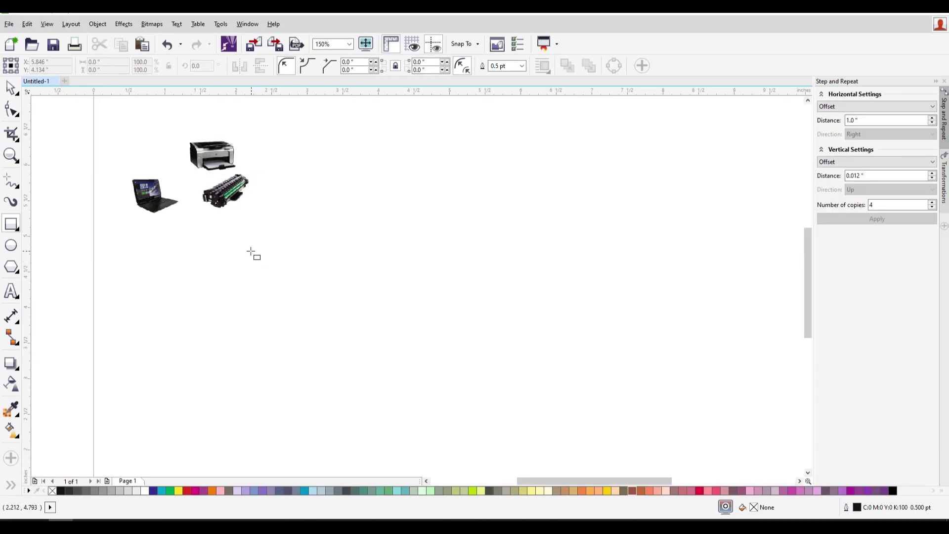
pyautogui.moveTo(251, 252); pyautogui.dragTo(487, 410)
pyautogui.click(11, 88)
pyautogui.click(263, 132)
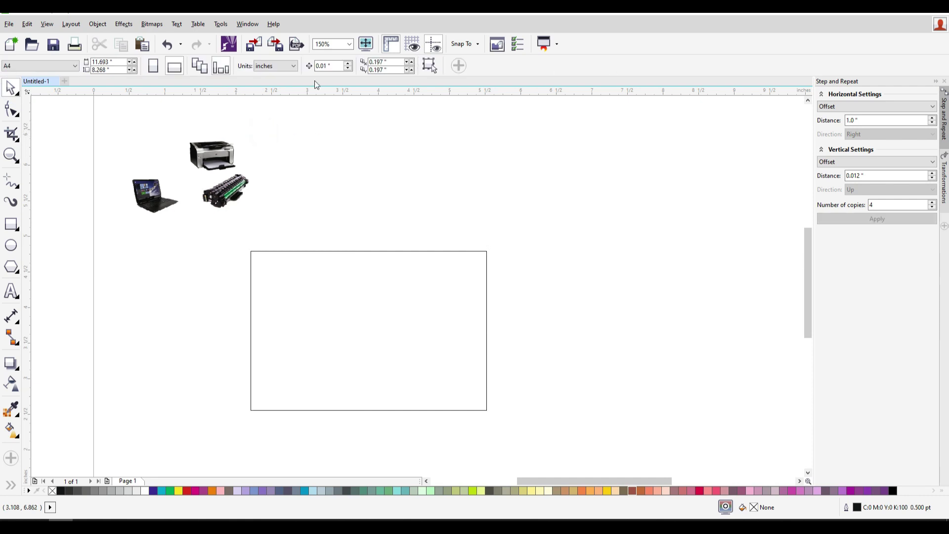
# Set the drawn rectangle's size to 3.5 inches wide and 2 inches high
pyautogui.click(283, 68)
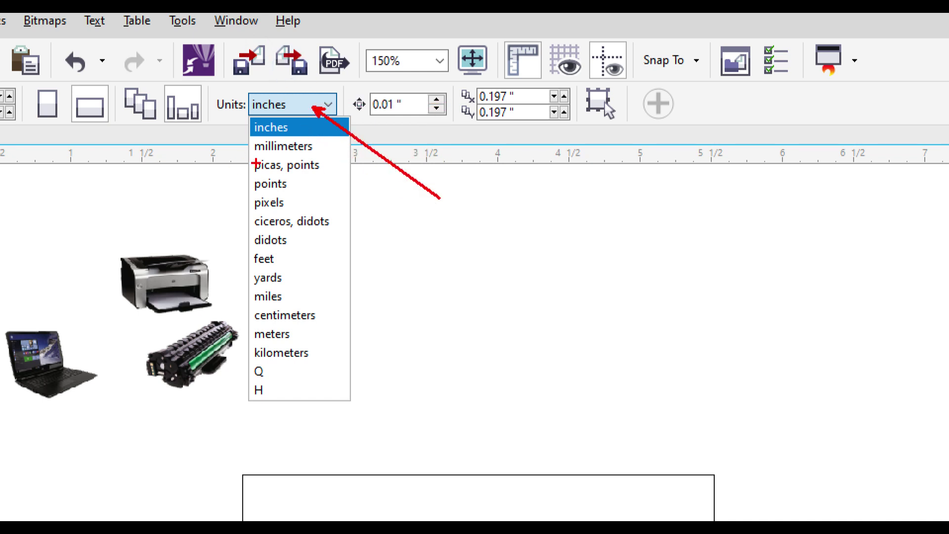
pyautogui.press('Escape')
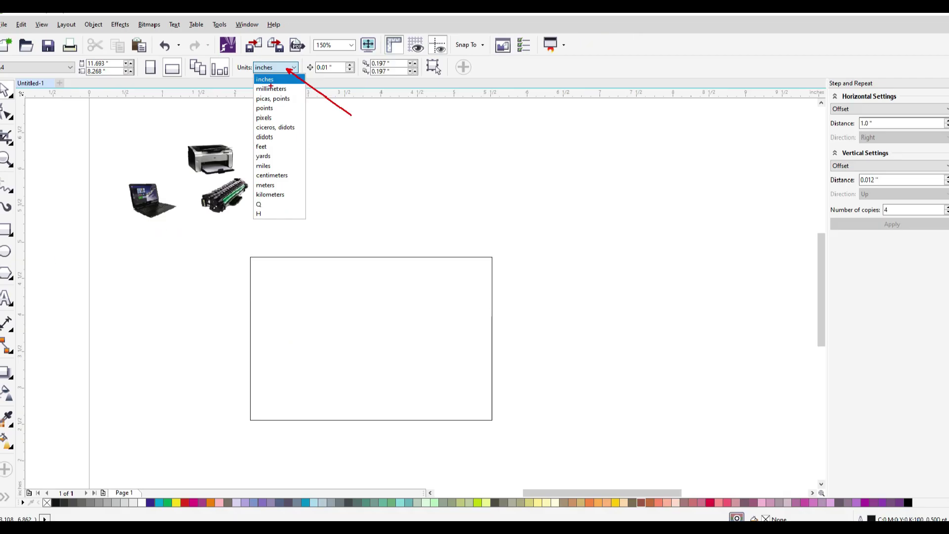
pyautogui.click(15, 89)
pyautogui.moveTo(212, 238); pyautogui.dragTo(544, 431)
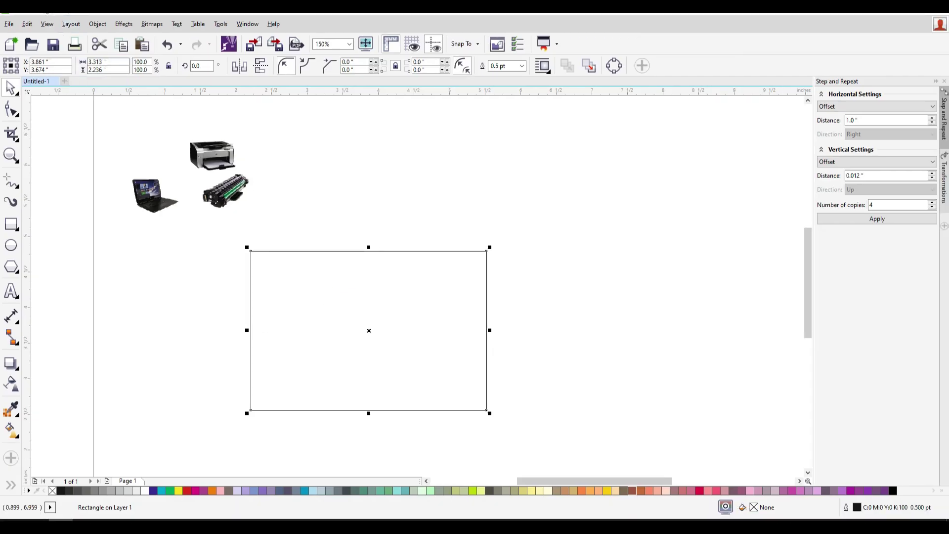
pyautogui.click(106, 61)
pyautogui.write('3.5')
pyautogui.press('Tab')
pyautogui.write('2')
pyautogui.press('Return')
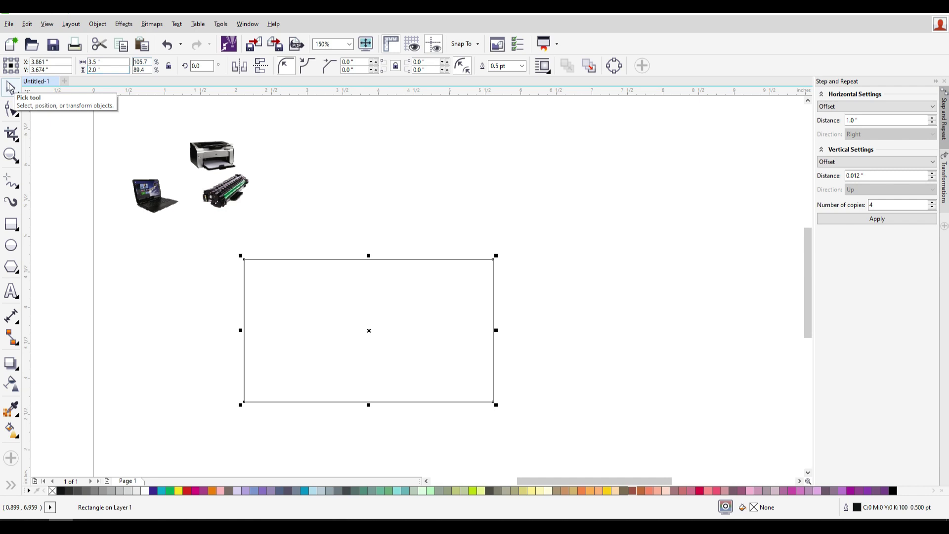
pyautogui.click(293, 193)
pyautogui.moveTo(208, 243); pyautogui.dragTo(618, 461)
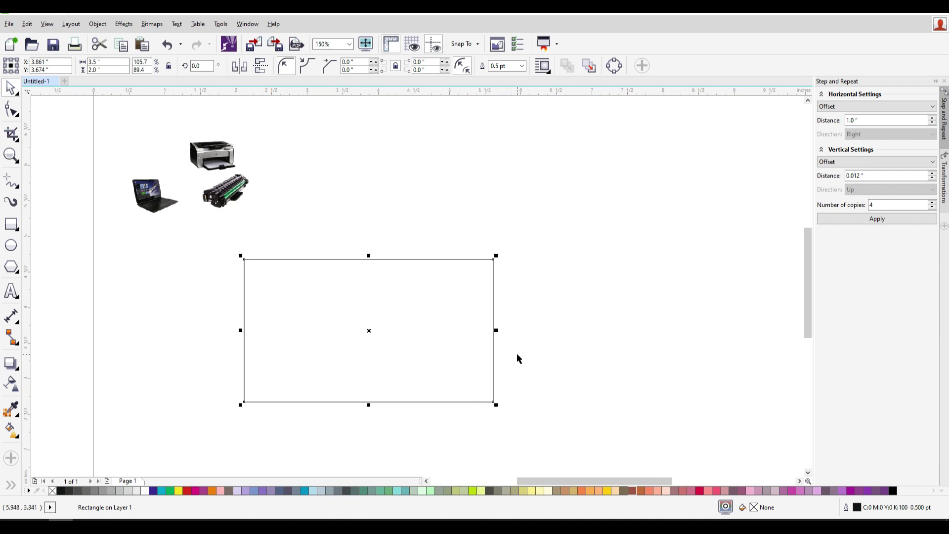
pyautogui.moveTo(583, 417); pyautogui.dragTo(182, 246)
# Undo the rectangle's last size change
pyautogui.click(28, 24)
pyautogui.click(27, 23)
pyautogui.click(27, 24)
pyautogui.click(32, 40)
# Create a new blank document and return to the Untitled-1 drawing
pyautogui.click(9, 24)
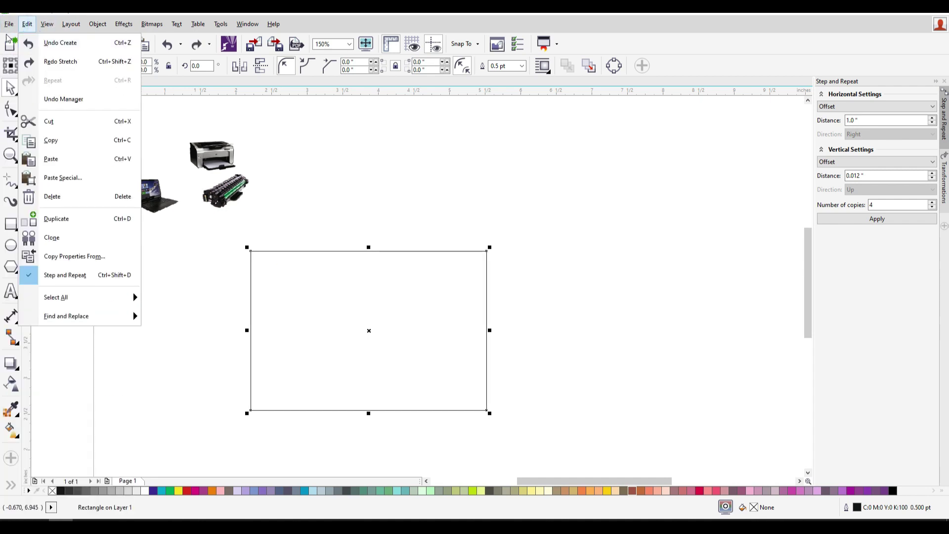
pyautogui.click(24, 45)
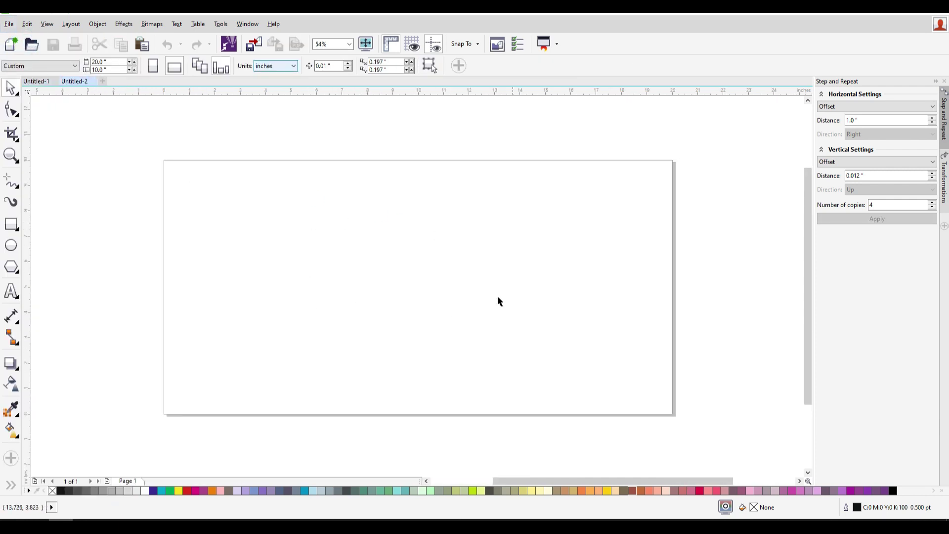
pyautogui.click(43, 83)
# Select the rectangle below the pictures and resize it to 3.5 inches wide by 2 inches high
pyautogui.moveTo(564, 422); pyautogui.dragTo(203, 230)
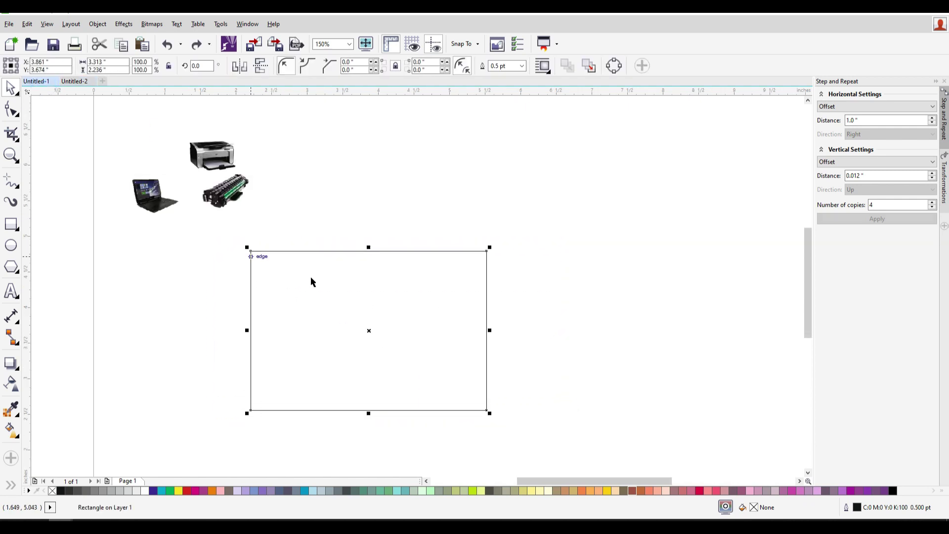
pyautogui.click(106, 62)
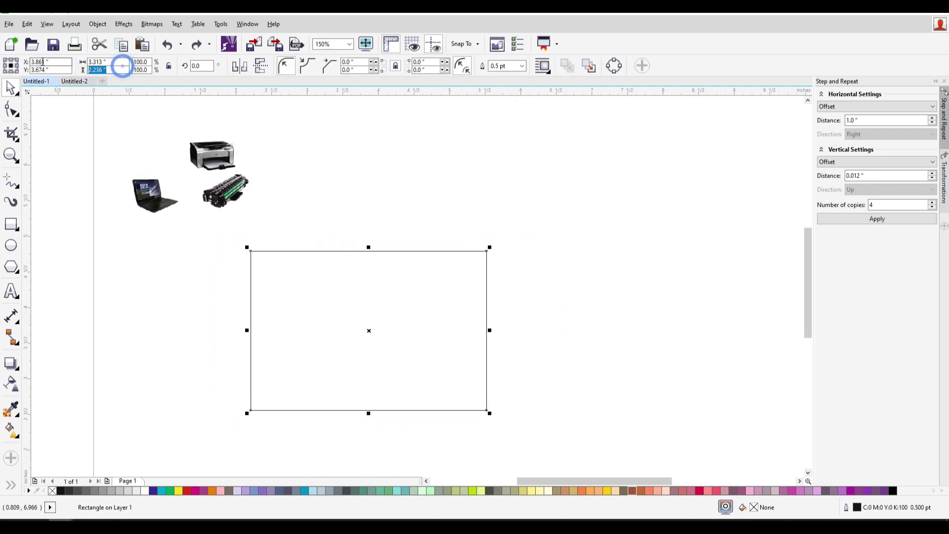
pyautogui.write('3')
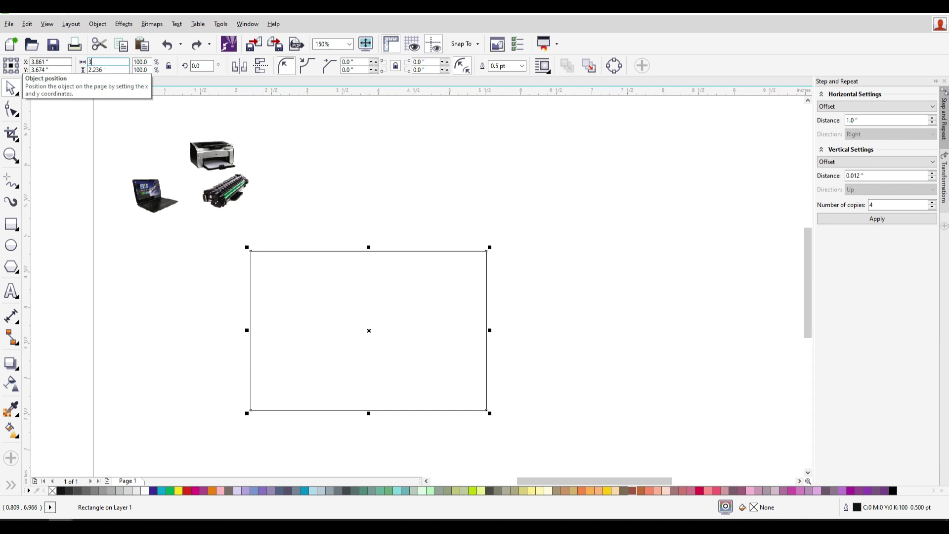
pyautogui.write('35')
pyautogui.press('Tab')
pyautogui.write('2')
pyautogui.press('Return')
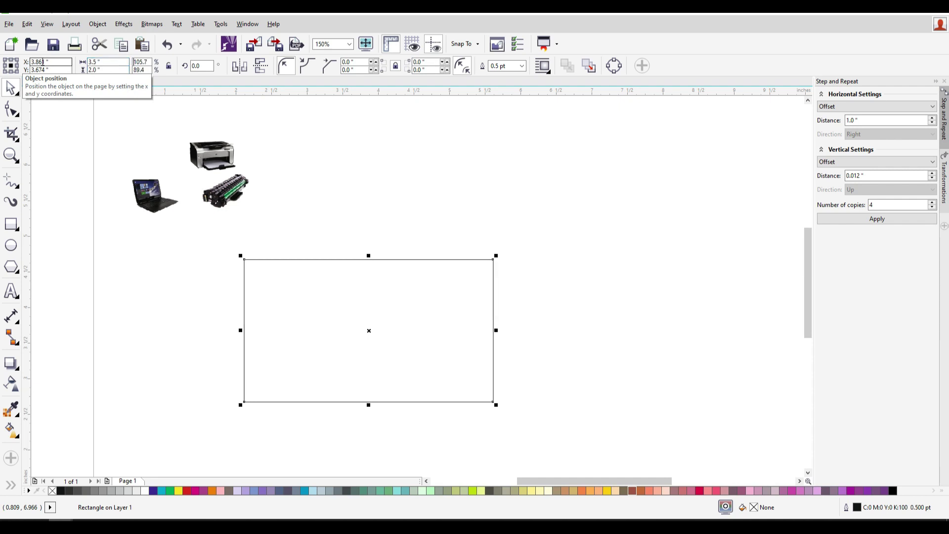
# Remove the rectangle's outline and fill it with the Ruby Red palette color
pyautogui.click(551, 296)
pyautogui.moveTo(203, 243); pyautogui.dragTo(551, 429)
pyautogui.scroll(-3, 805, 299)
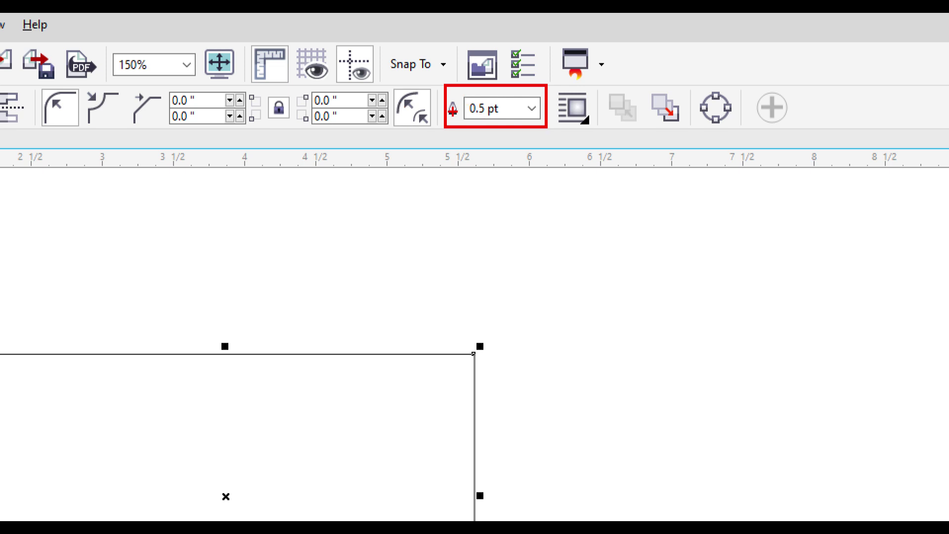
pyautogui.click(531, 108)
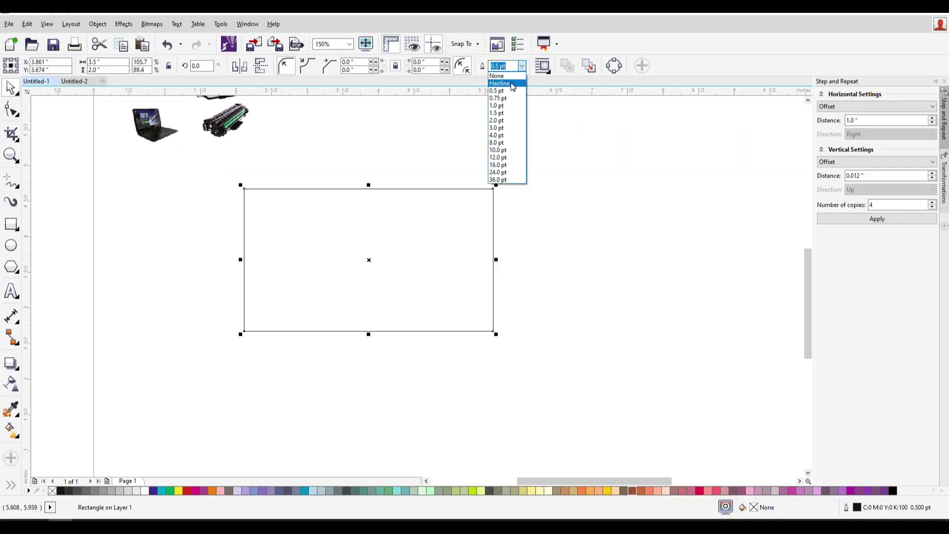
pyautogui.click(511, 76)
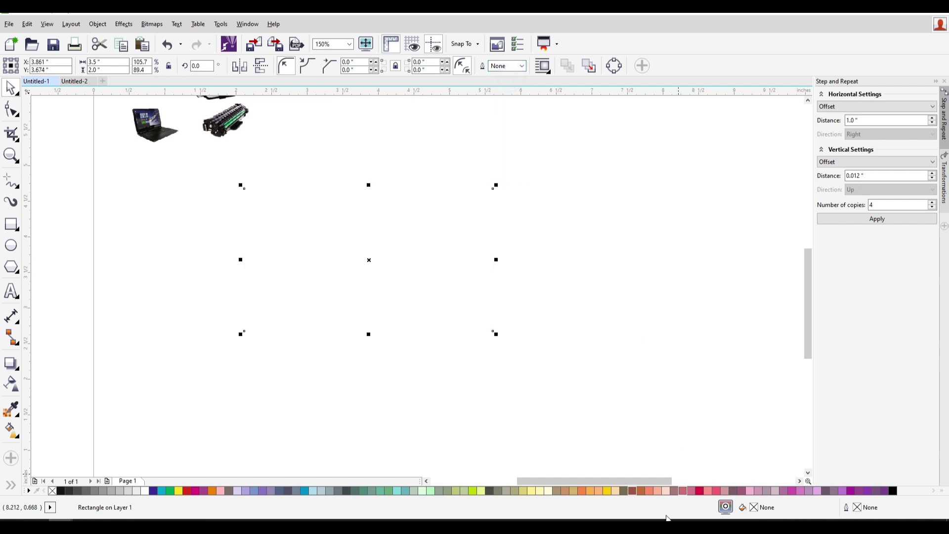
pyautogui.click(632, 491)
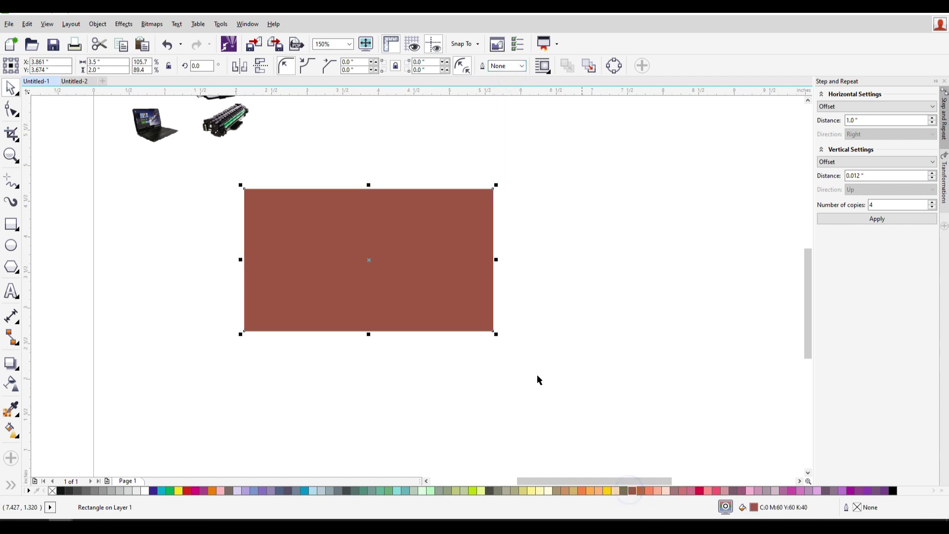
# Change the rectangle's uniform fill to CMYK values C 70, M 90, Y 90, K 0
pyautogui.doubleClick(754, 508)
pyautogui.moveTo(647, 118); pyautogui.dragTo(581, 119)
pyautogui.doubleClick(723, 172)
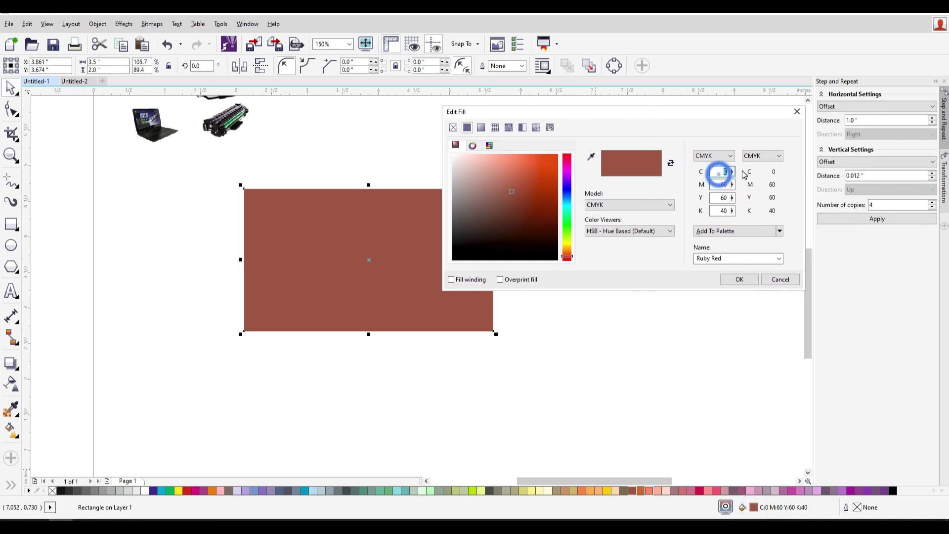
pyautogui.write('70')
pyautogui.press('Tab')
pyautogui.write('90')
pyautogui.press('Tab')
pyautogui.write('90')
pyautogui.press('Tab')
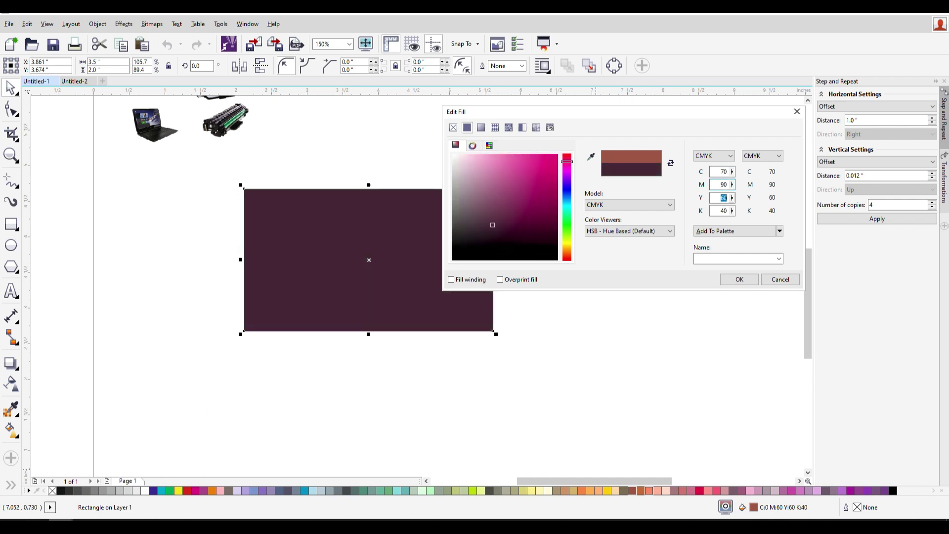
pyautogui.write('0')
pyautogui.click(739, 279)
pyautogui.click(569, 262)
pyautogui.click(400, 266)
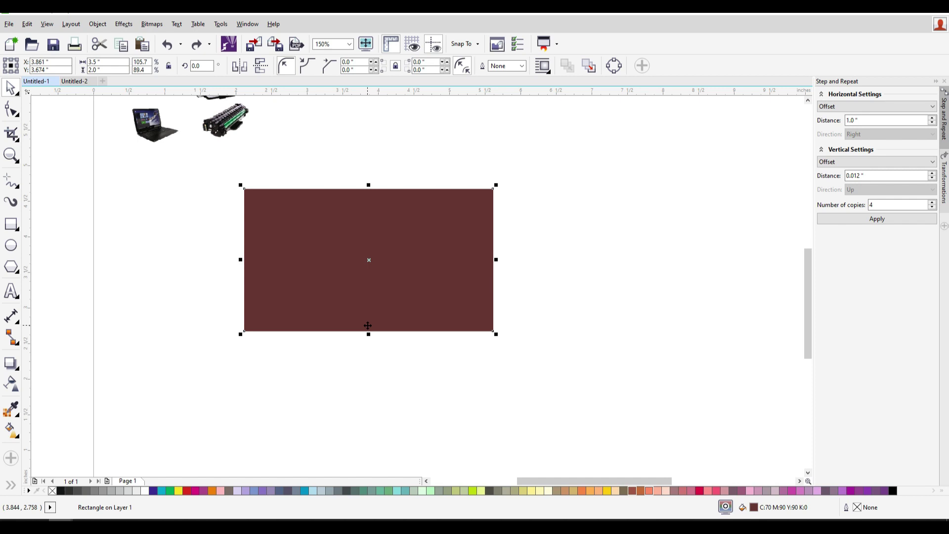
# Try moving the filled rectangle to the right three times, undoing each move
pyautogui.click(684, 310)
pyautogui.moveTo(423, 267); pyautogui.dragTo(502, 245)
pyautogui.hotkey('ctrl', 'z')
pyautogui.click(601, 295)
pyautogui.moveTo(414, 239); pyautogui.dragTo(493, 241)
pyautogui.hotkey('ctrl', 'z')
pyautogui.click(589, 294)
pyautogui.moveTo(383, 236); pyautogui.dragTo(425, 242)
pyautogui.hotkey('ctrl', 'z')
pyautogui.click(541, 285)
# Add the artistic text "Sri Balaji Computers" in Arial above the rectangle, keeping it as editable text
pyautogui.scroll(2, 284, 190)
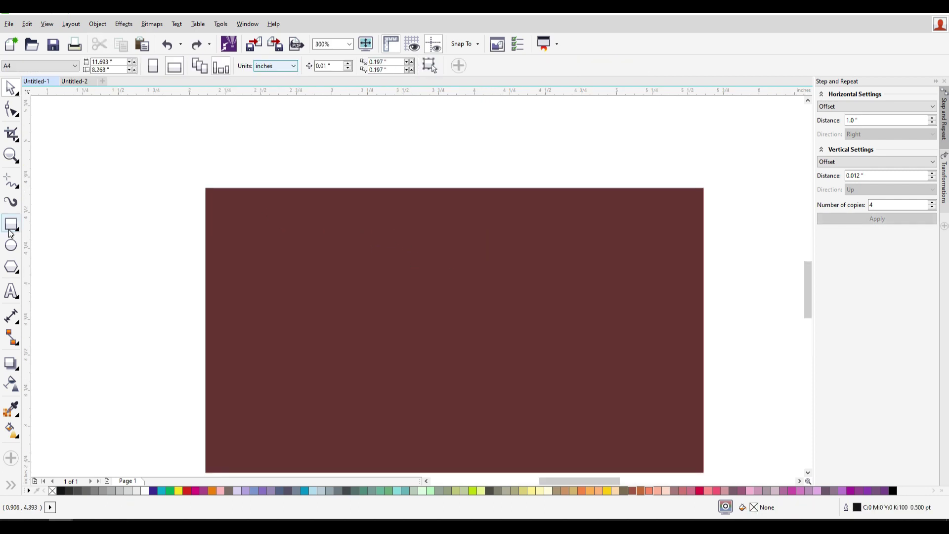
pyautogui.click(11, 291)
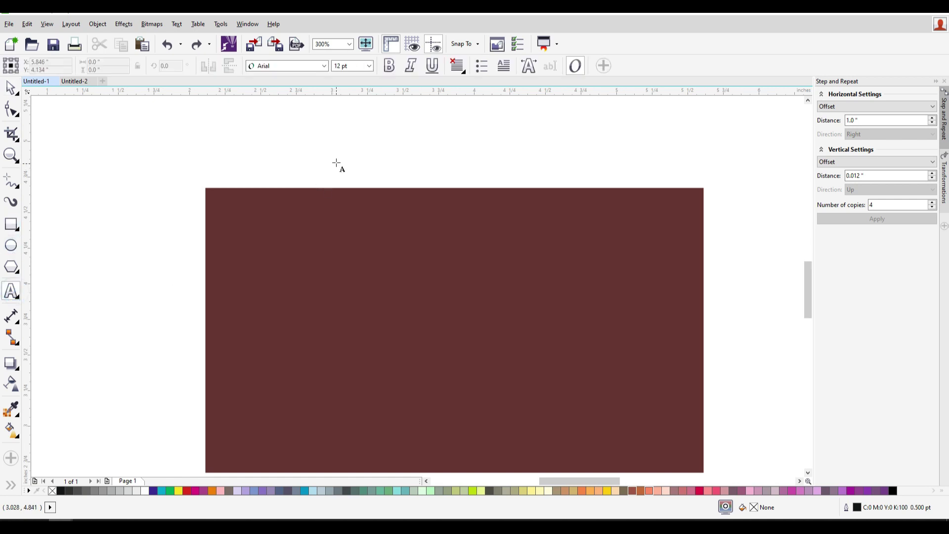
pyautogui.click(336, 166)
pyautogui.write('Sri ')
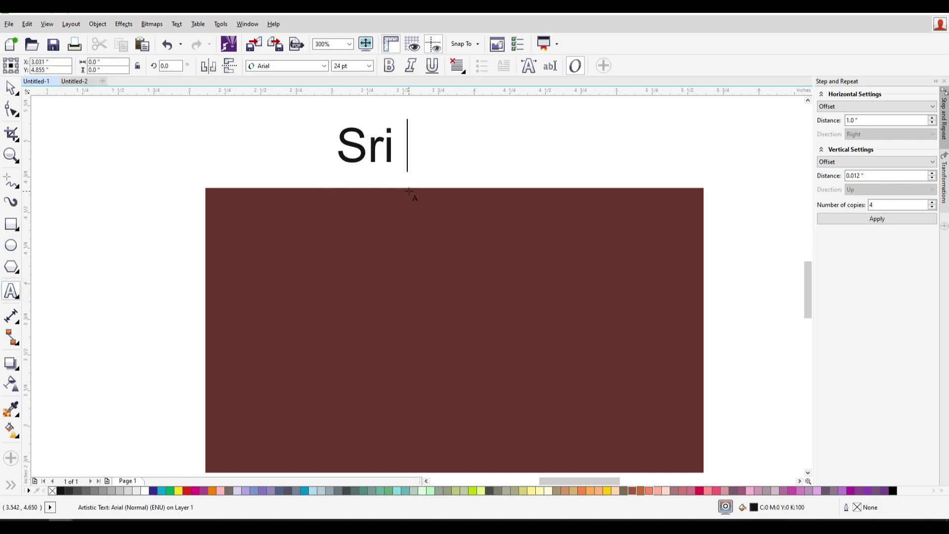
pyautogui.write('BAlaji')
pyautogui.press('BackSpace')
pyautogui.press('BackSpace')
pyautogui.write('alaji Computers')
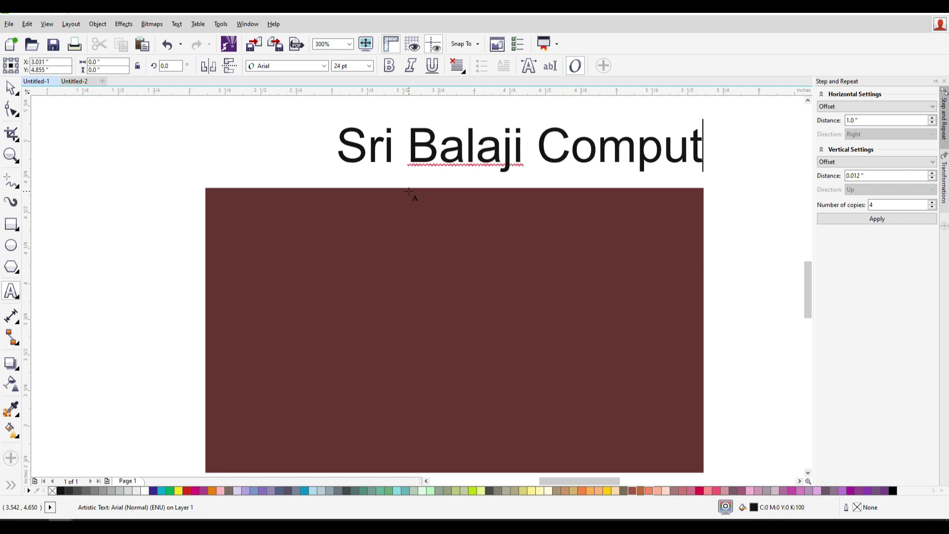
pyautogui.hotkey('ctrl', 'q')
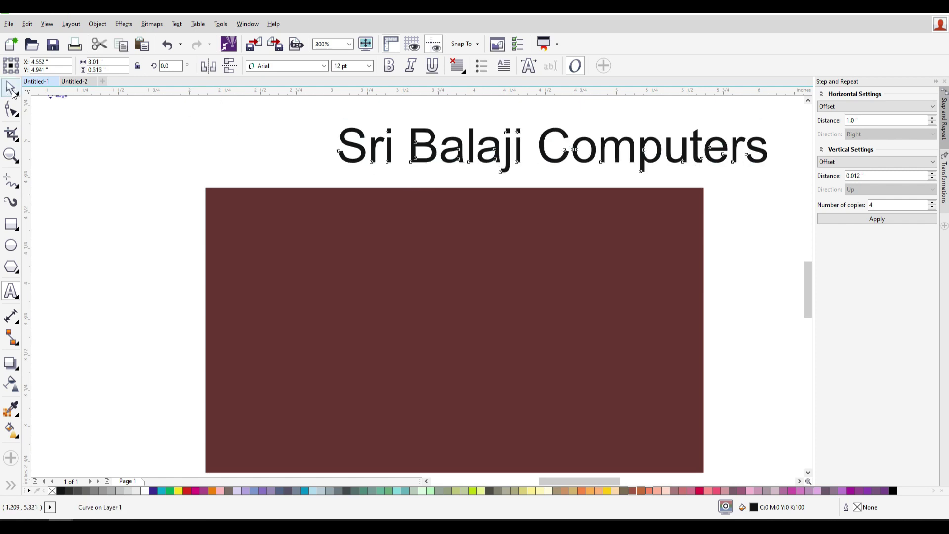
pyautogui.hotkey('ctrl', 'z')
# Scale the "Sri Balaji Computers" text down to about 1.6 inches wide and move it onto the rectangle, slightly above its middle
pyautogui.click(10, 87)
pyautogui.moveTo(771, 175); pyautogui.dragTo(627, 154)
pyautogui.moveTo(530, 138); pyautogui.dragTo(486, 175)
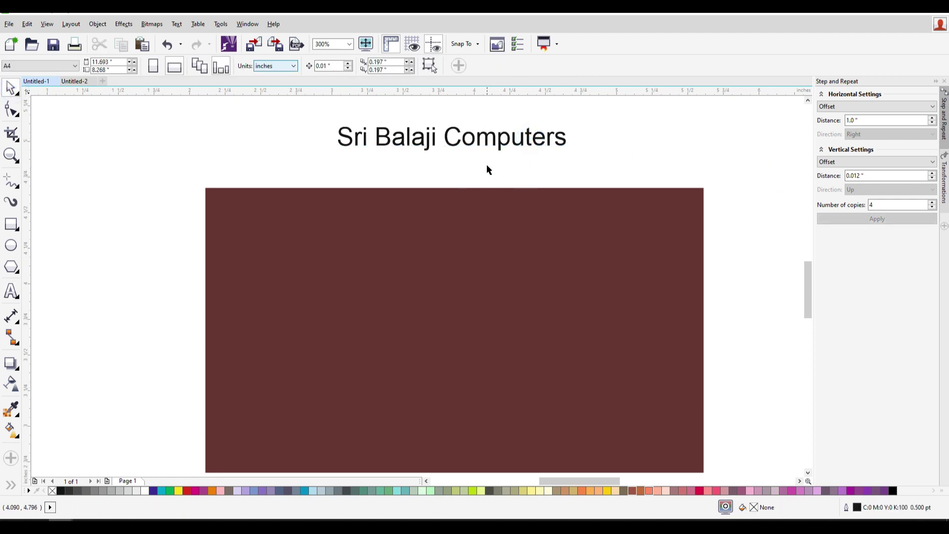
pyautogui.moveTo(462, 291); pyautogui.dragTo(464, 288)
pyautogui.moveTo(498, 147); pyautogui.dragTo(487, 296)
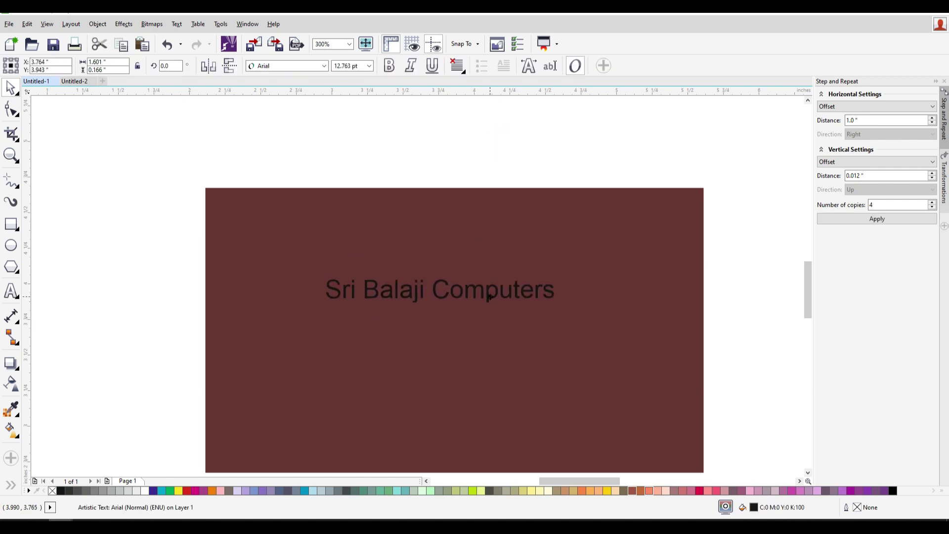
# Fill the "Sri Balaji Computers" text with white and center it horizontally on the maroon rectangle
pyautogui.click(144, 490)
pyautogui.moveTo(162, 162); pyautogui.dragTo(742, 434)
pyautogui.click(97, 23)
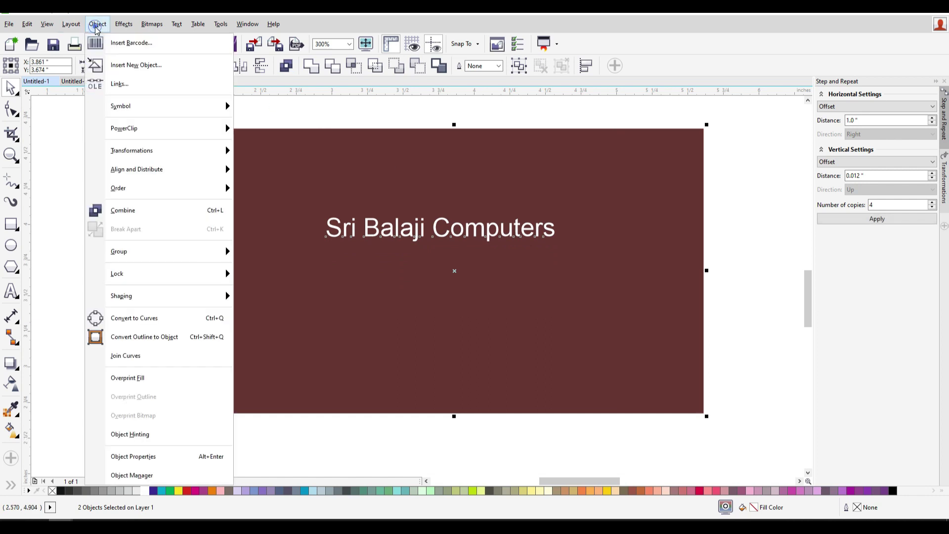
pyautogui.moveTo(173, 153)
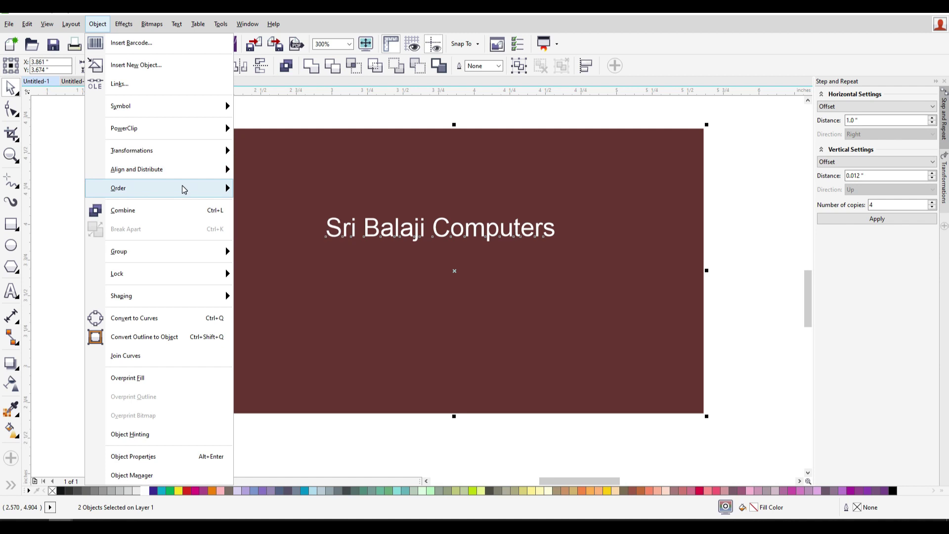
pyautogui.moveTo(187, 177)
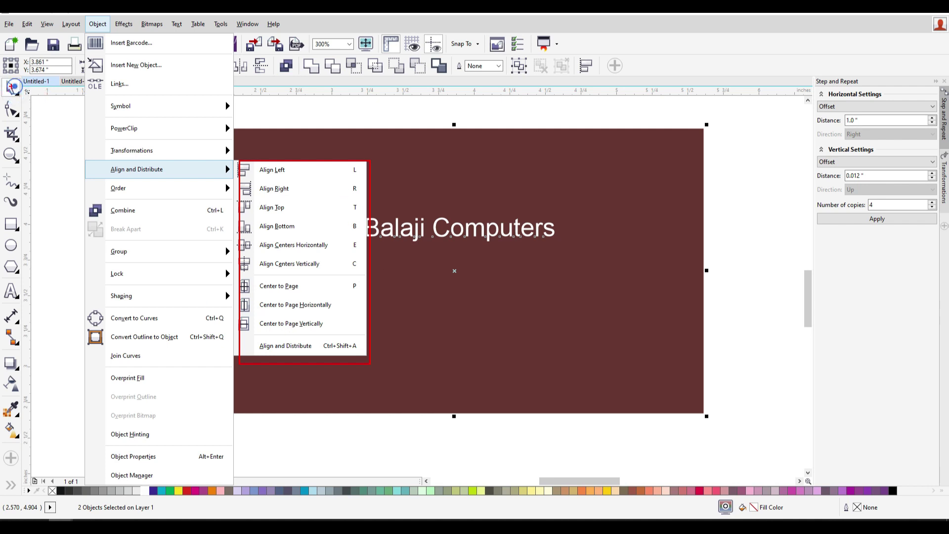
pyautogui.click(76, 163)
pyautogui.moveTo(167, 112); pyautogui.dragTo(749, 437)
pyautogui.press('e')
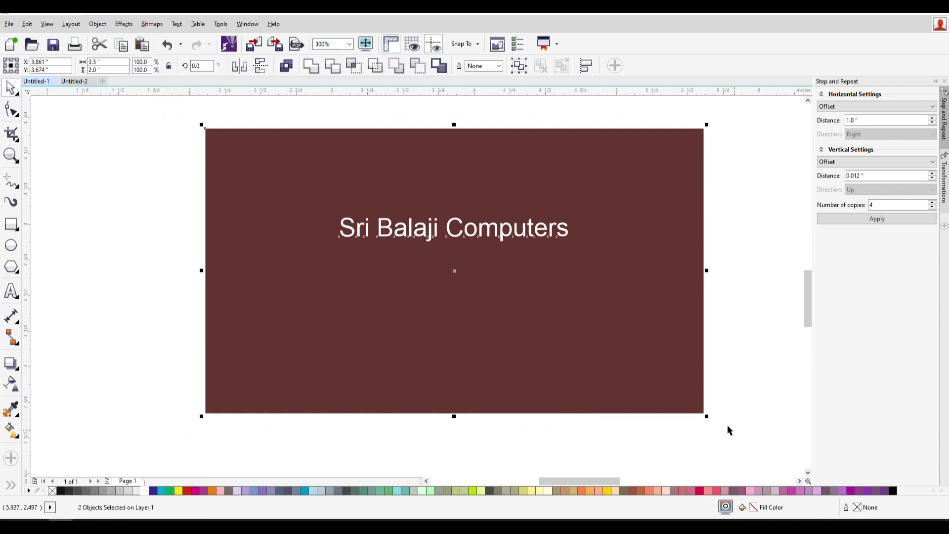
# Move the company name up near the card's upper edge and change its font to Bevan
pyautogui.click(731, 335)
pyautogui.moveTo(509, 239); pyautogui.dragTo(511, 205)
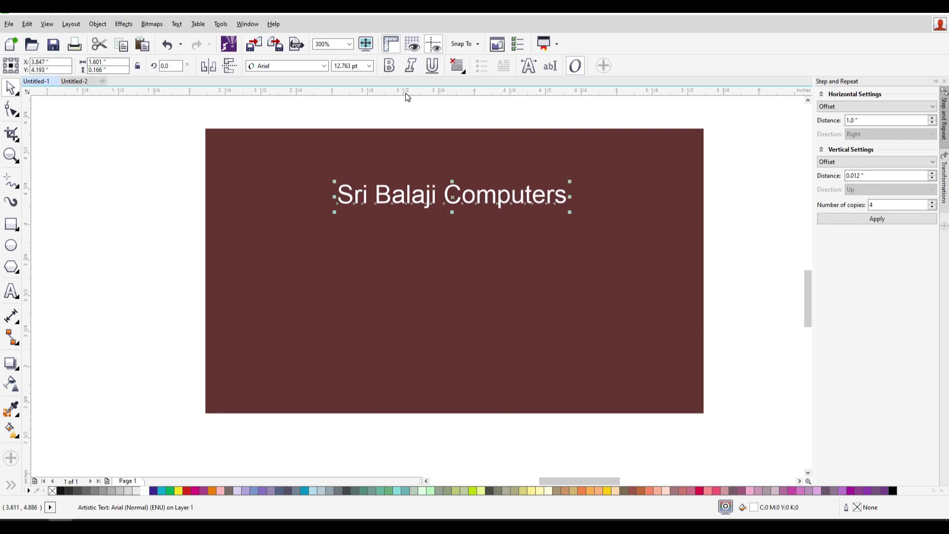
pyautogui.hotkey('ctrl', 't')
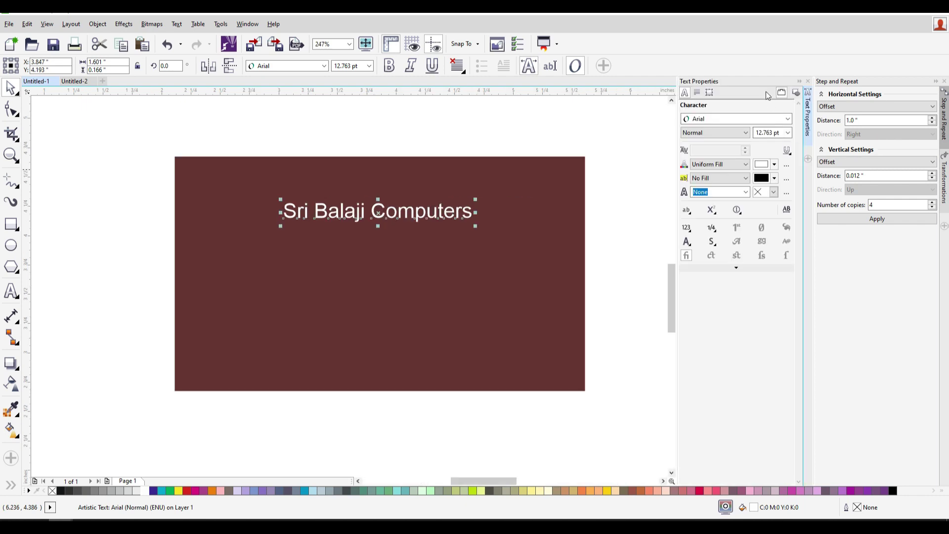
pyautogui.click(945, 85)
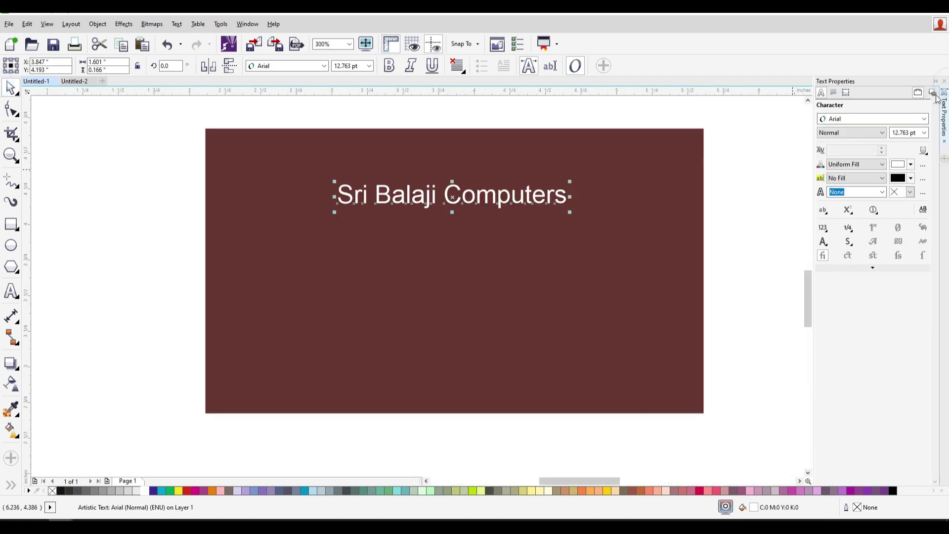
pyautogui.click(925, 119)
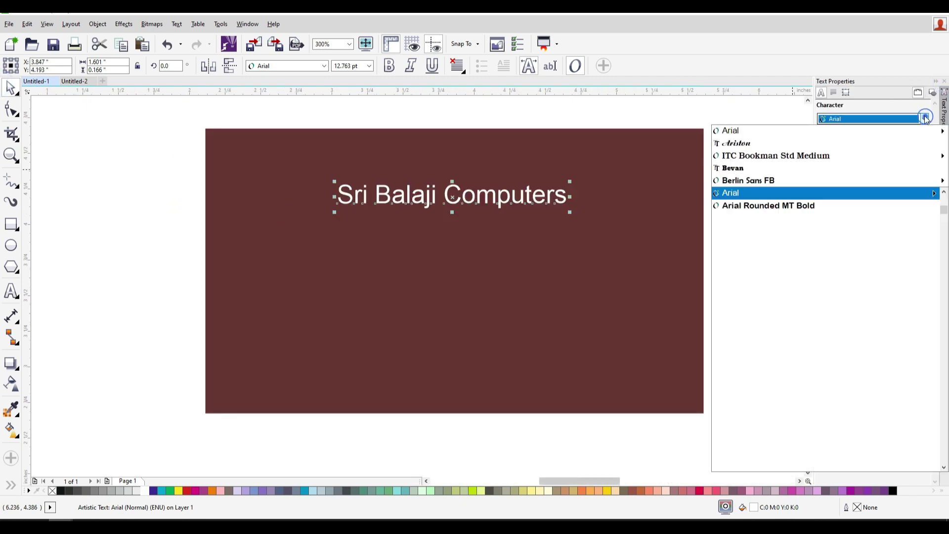
pyautogui.click(824, 174)
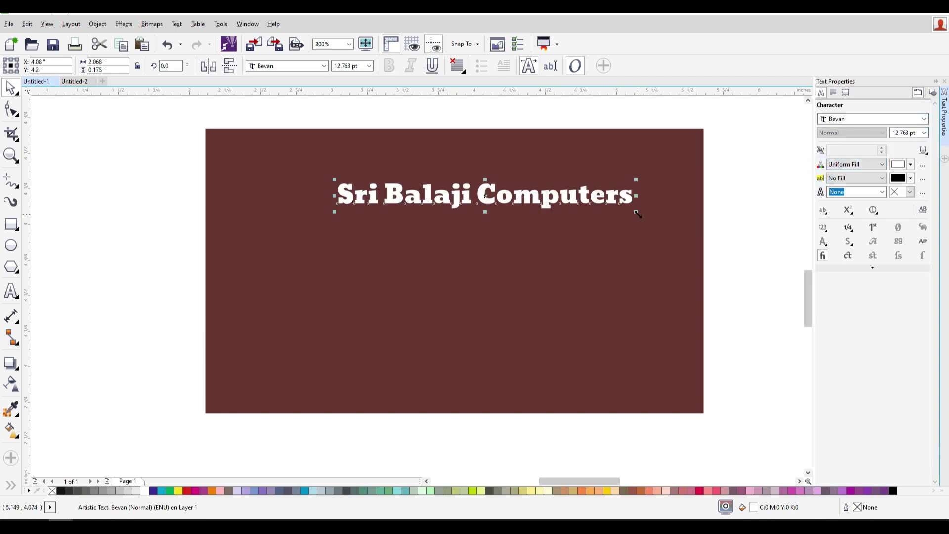
# Enlarge the company name to about 2.28 inches wide and center it horizontally on the card again
pyautogui.moveTo(637, 213); pyautogui.dragTo(664, 254)
pyautogui.keyDown('shift'); pyautogui.click(670, 170); pyautogui.keyUp('shift')
pyautogui.press('c')
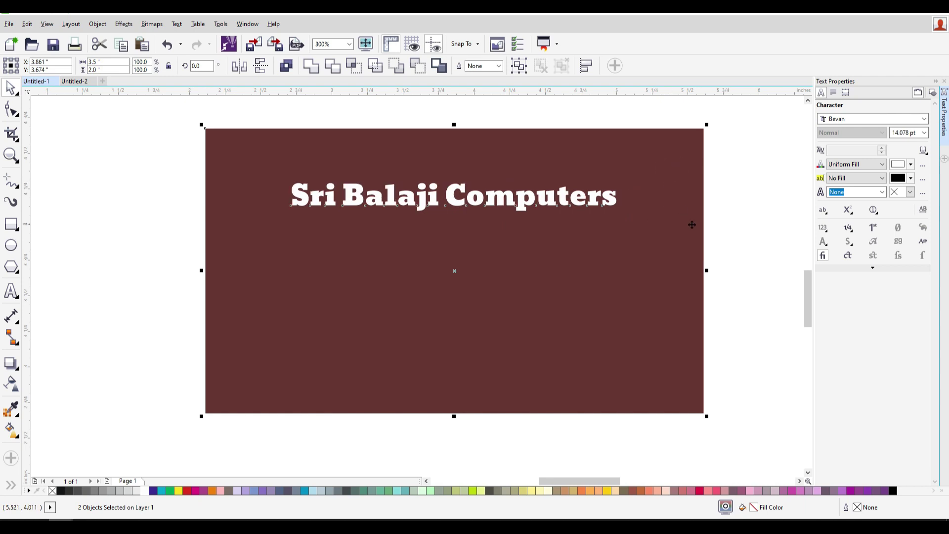
pyautogui.click(743, 245)
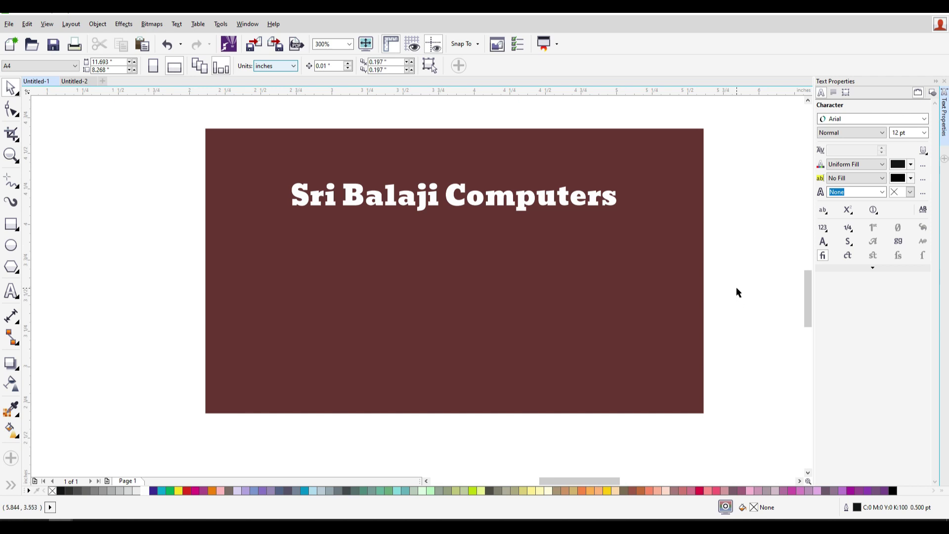
# Nudge the company name straight down to a vertical position of about 4.08 inches
pyautogui.click(505, 200)
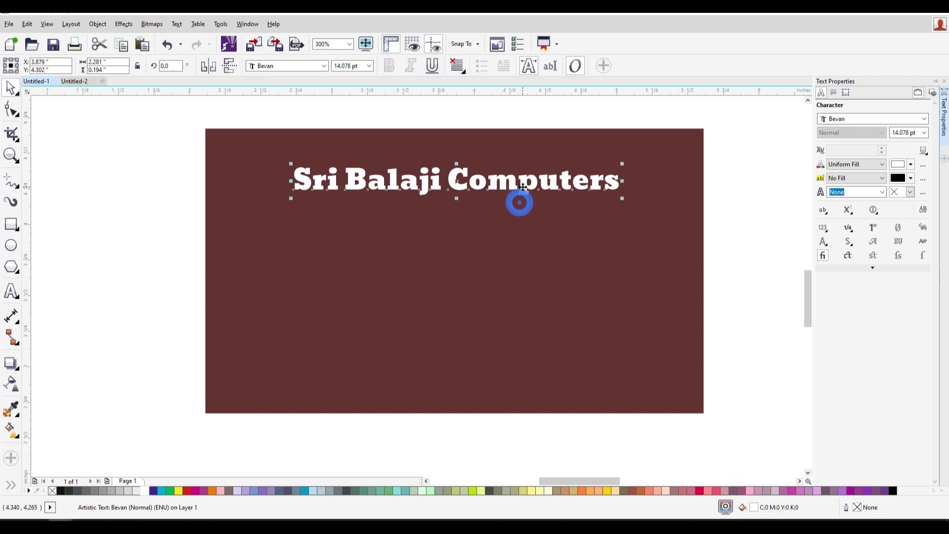
pyautogui.press('Down')
pyautogui.press('Down')
pyautogui.press('Down')
pyautogui.press('Down')
pyautogui.press('Down')
pyautogui.press('Down')
pyautogui.press('Down')
pyautogui.press('Down')
pyautogui.press('Down')
pyautogui.press('Down')
pyautogui.press('Down')
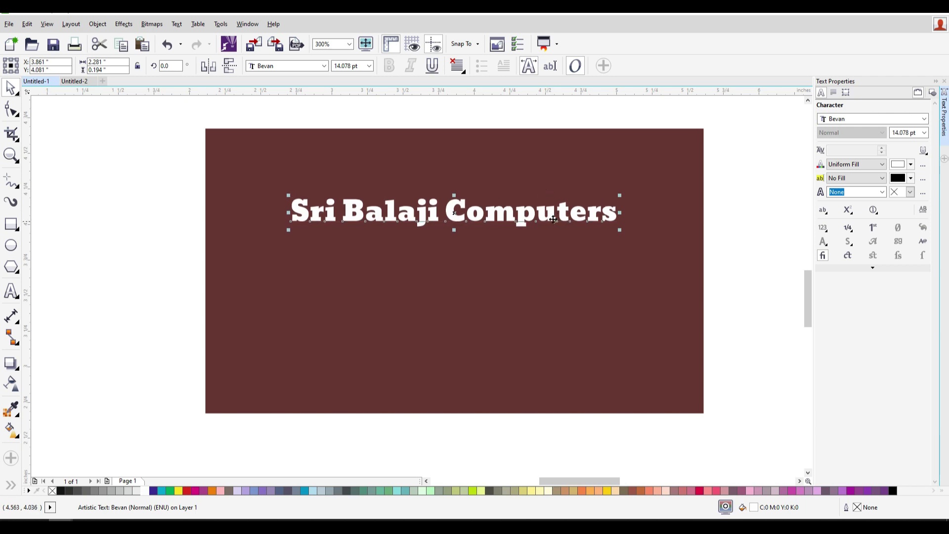
pyautogui.rightClick(535, 177)
pyautogui.moveTo(528, 225); pyautogui.dragTo(587, 158)
pyautogui.hotkey('ctrl', 'z')
pyautogui.hotkey('ctrl', 'z')
pyautogui.hotkey('ctrl', 'z')
pyautogui.hotkey('ctrl', 'shift', 'z')
# Duplicate the company name above the original and replace the copy's text with "Cell:" and two phone numbers on separate lines
pyautogui.press('KP_Add')
pyautogui.moveTo(528, 219); pyautogui.dragTo(524, 173)
pyautogui.doubleClick(519, 175)
pyautogui.hotkey('ctrl', 'a')
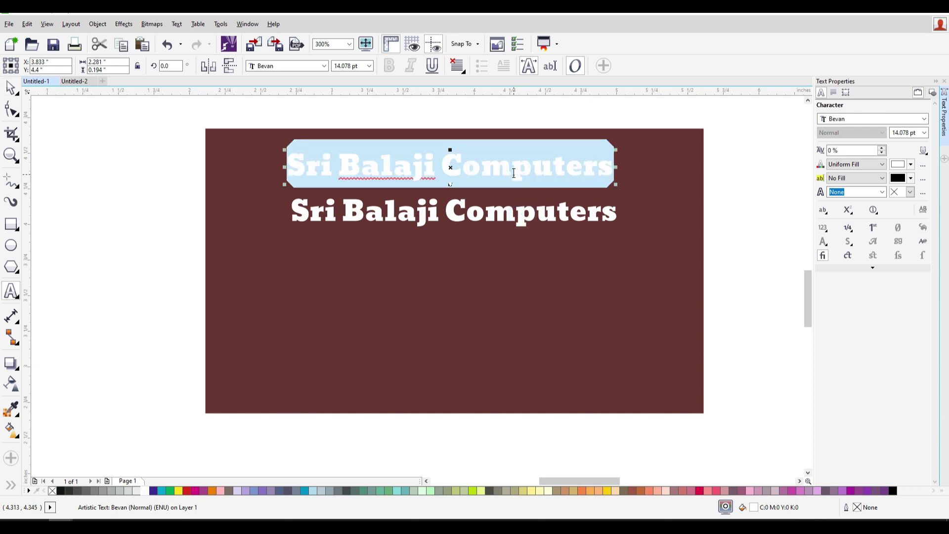
pyautogui.write('Cell:')
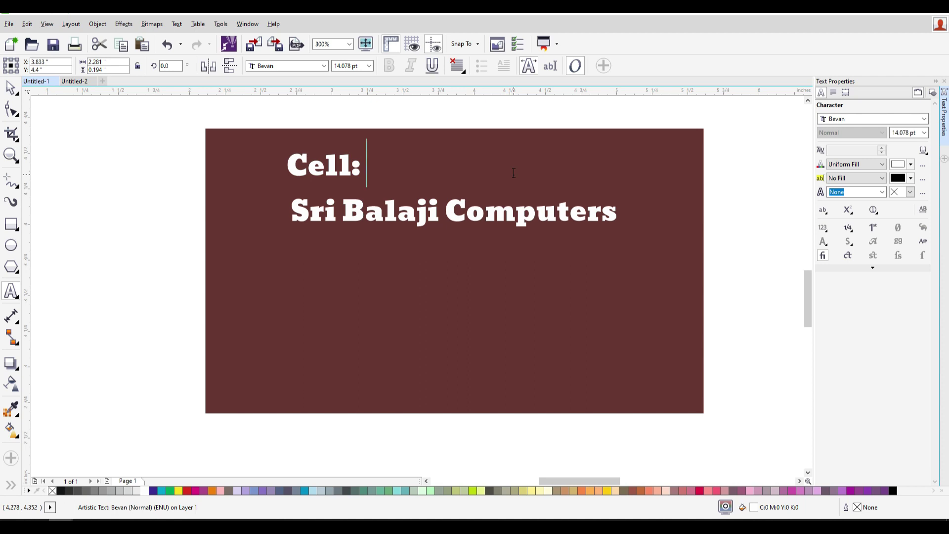
pyautogui.write(' 987654321')
pyautogui.press('Right')
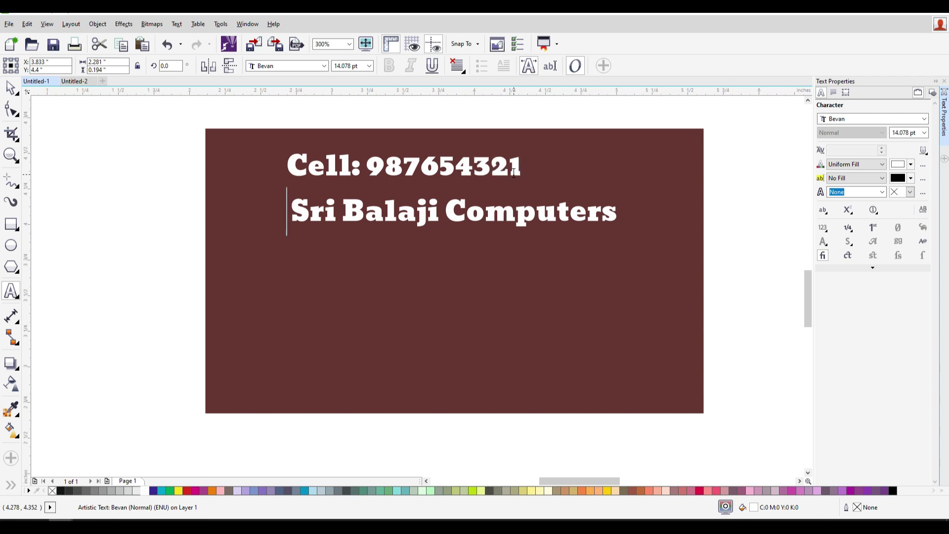
pyautogui.write('987654321')
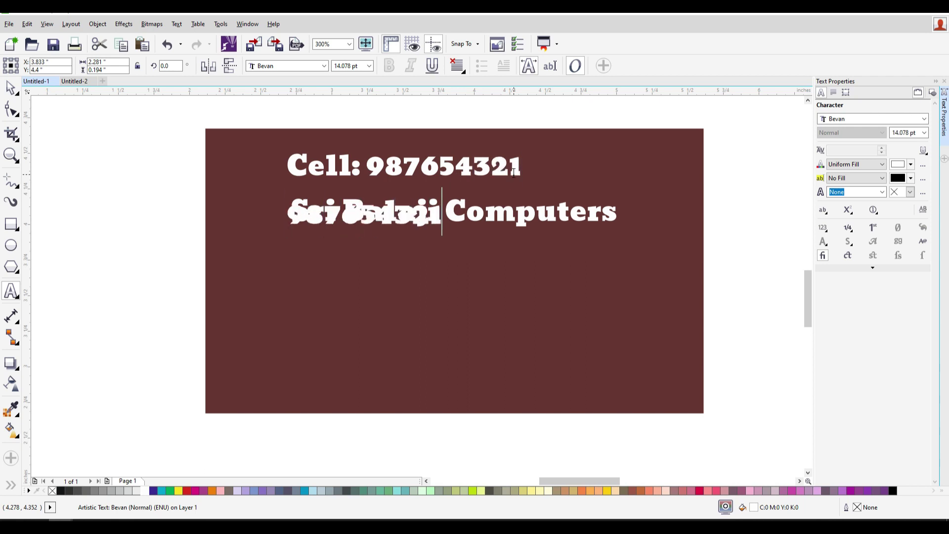
# Right-align both lines of the "Cell:" text and change its font to Arial
pyautogui.hotkey('ctrl', 'a')
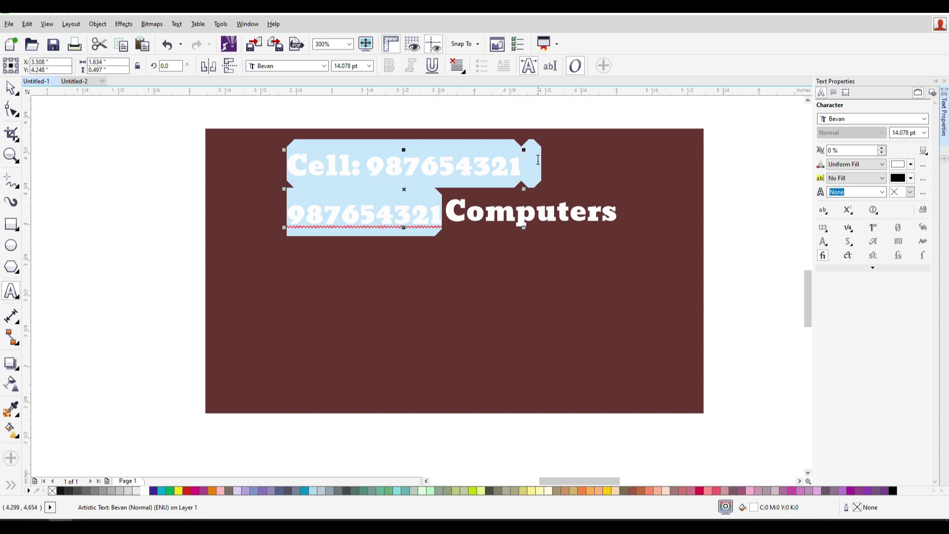
pyautogui.click(833, 94)
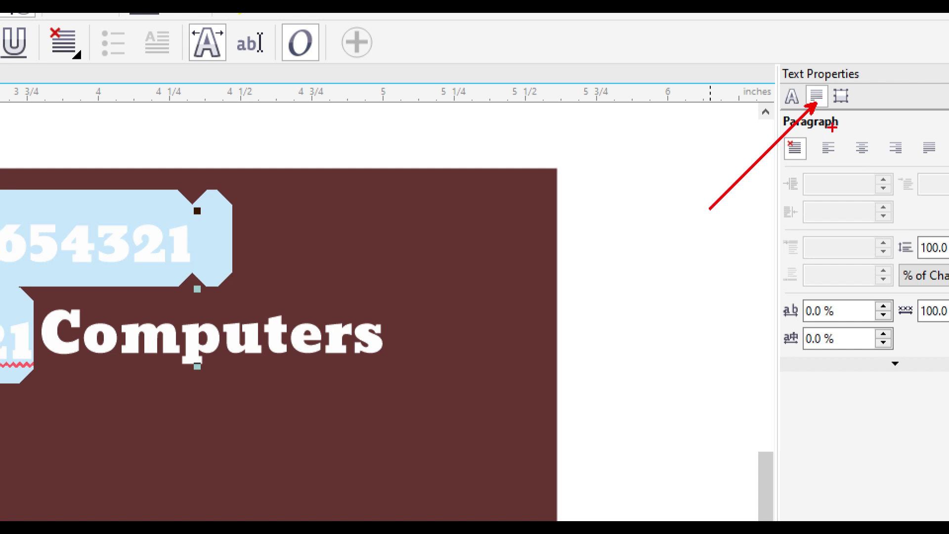
pyautogui.moveTo(811, 137)
pyautogui.mouseDown()
pyautogui.moveTo(902, 178)
pyautogui.moveTo(932, 152)
pyautogui.moveTo(943, 158)
pyautogui.mouseUp()
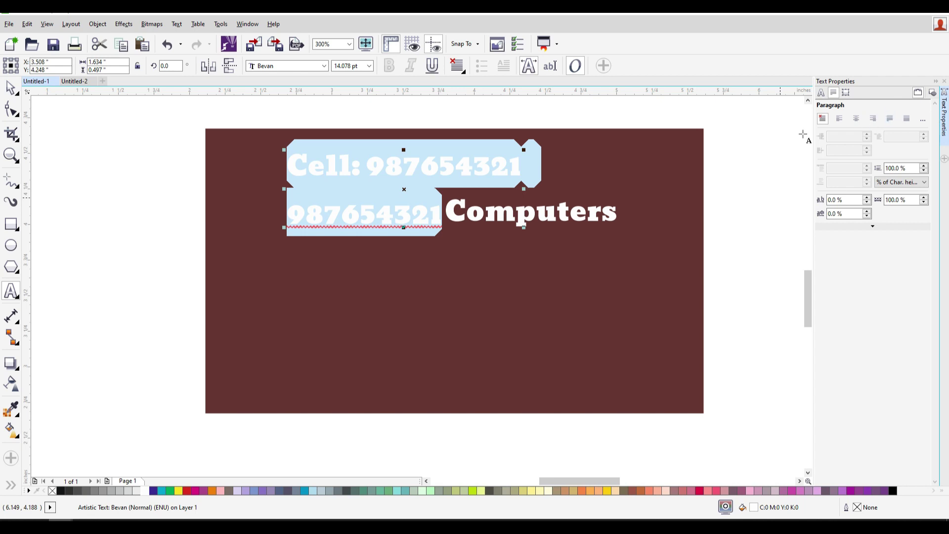
pyautogui.click(873, 119)
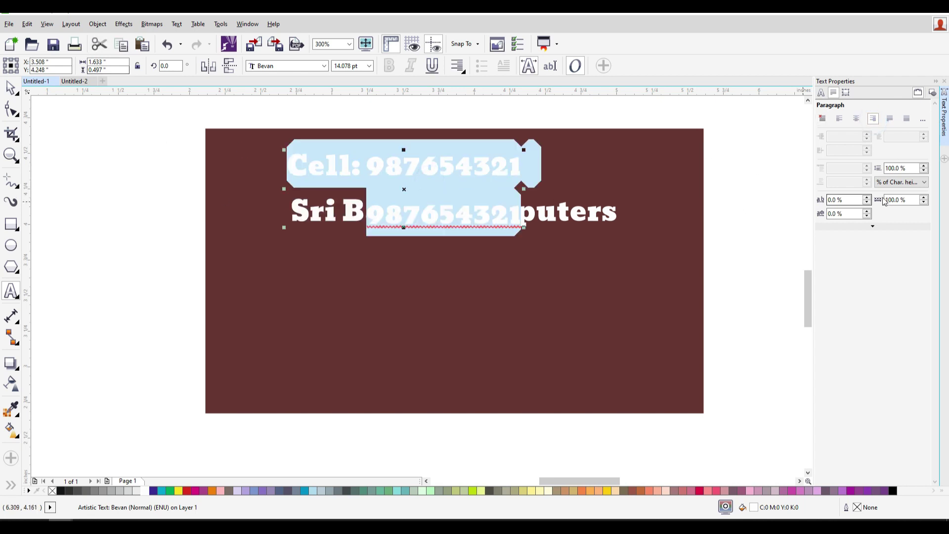
pyautogui.click(821, 92)
pyautogui.click(923, 119)
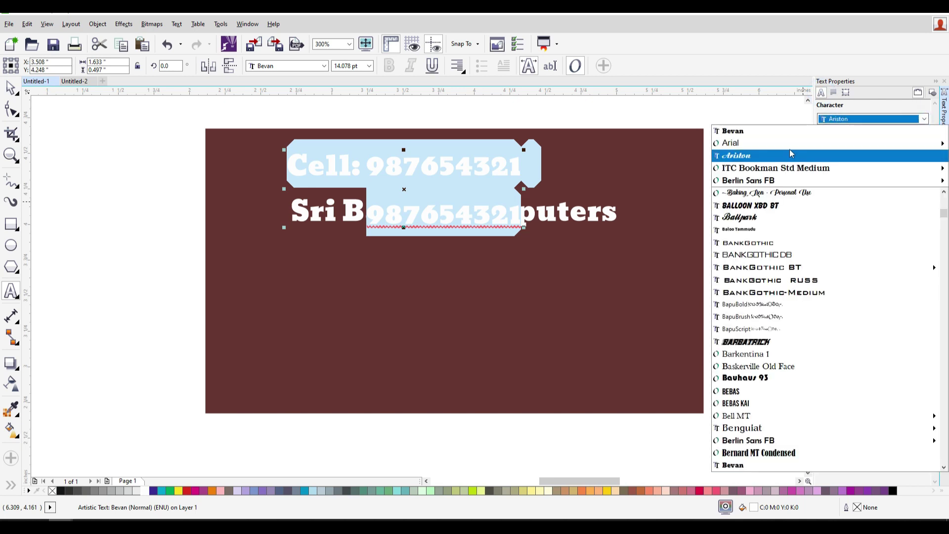
pyautogui.click(741, 153)
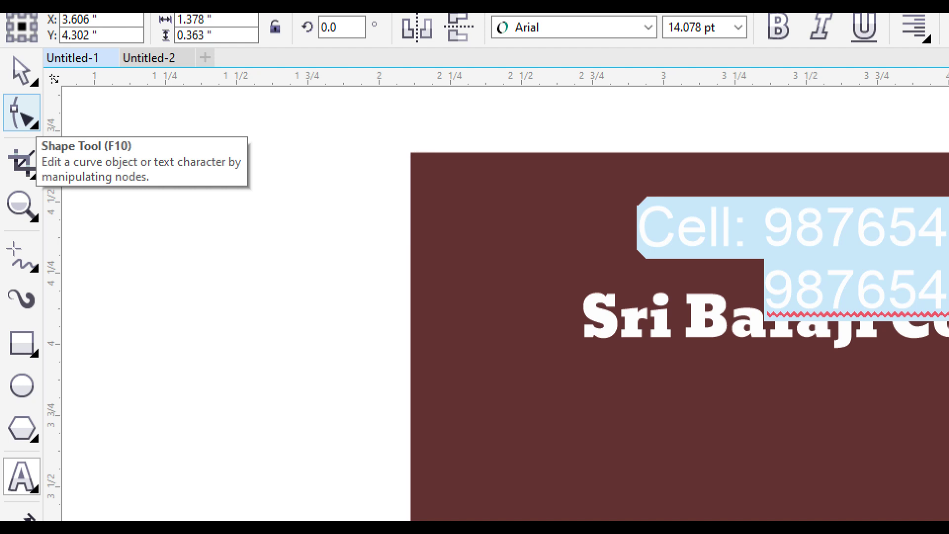
# Move the two-line "Cell:" text to the empty area below the company name
pyautogui.click(15, 104)
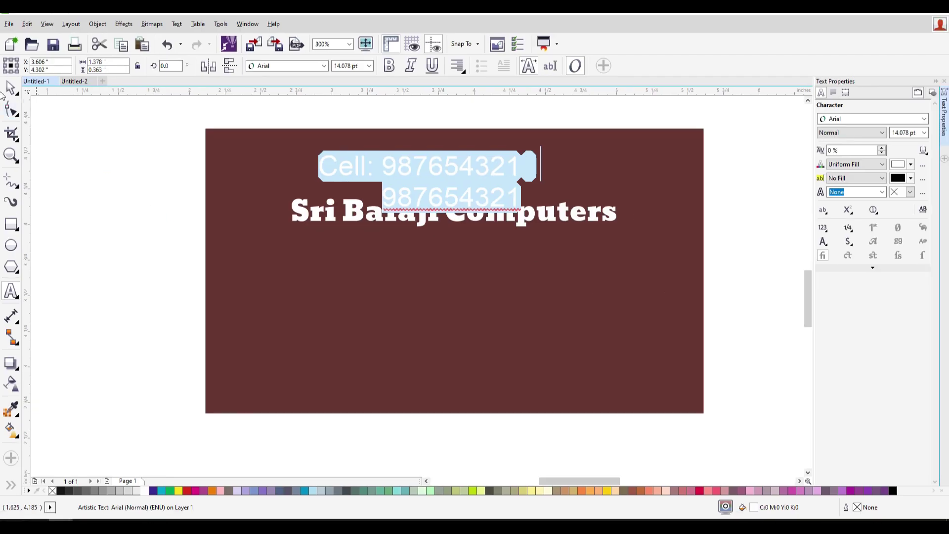
pyautogui.click(12, 110)
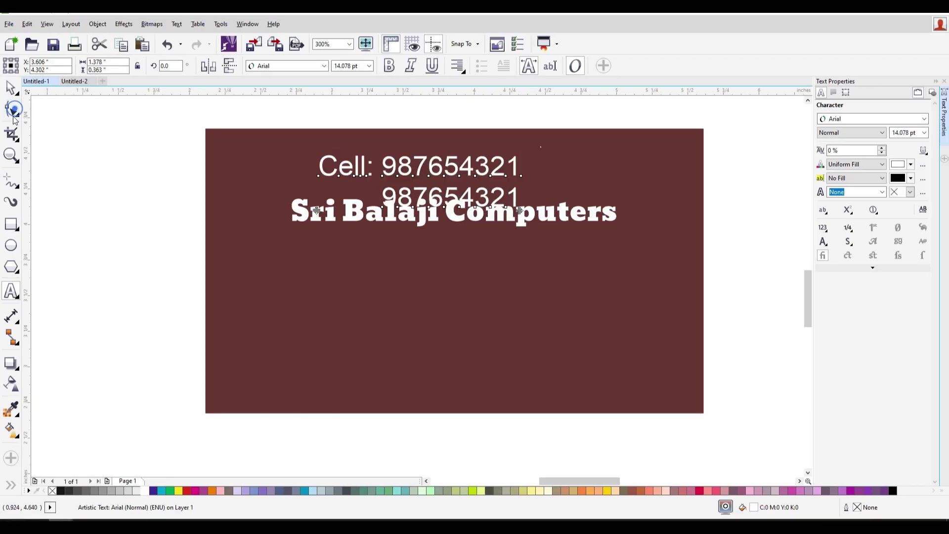
pyautogui.moveTo(487, 166); pyautogui.dragTo(343, 309)
pyautogui.click(11, 88)
pyautogui.click(45, 147)
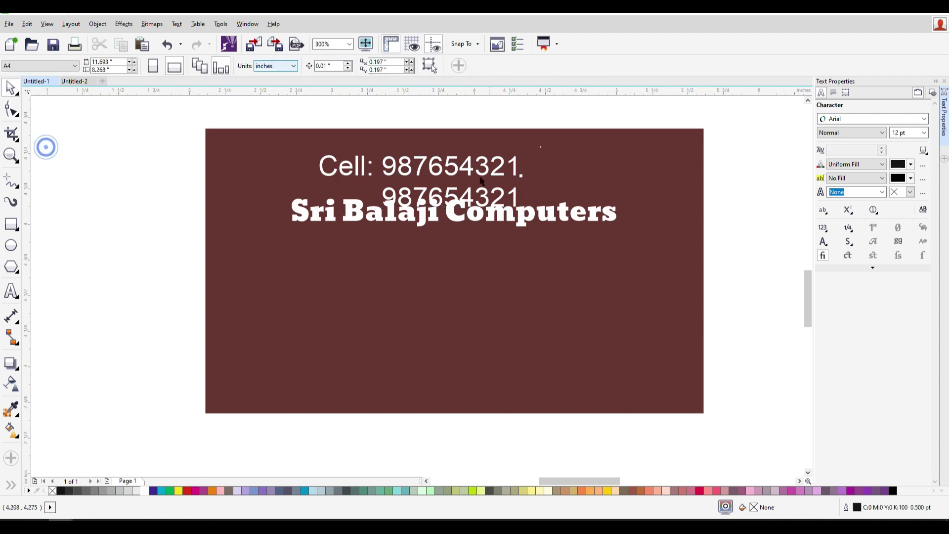
pyautogui.hotkey('ctrl', 'z')
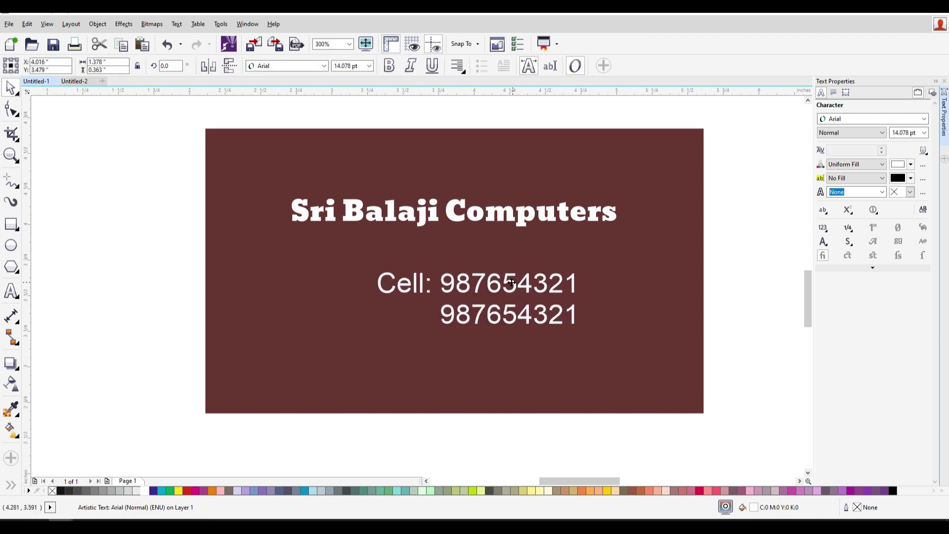
# Tighten the line spacing and character spacing of the "Cell:" text with the Shape tool
pyautogui.click(21, 116)
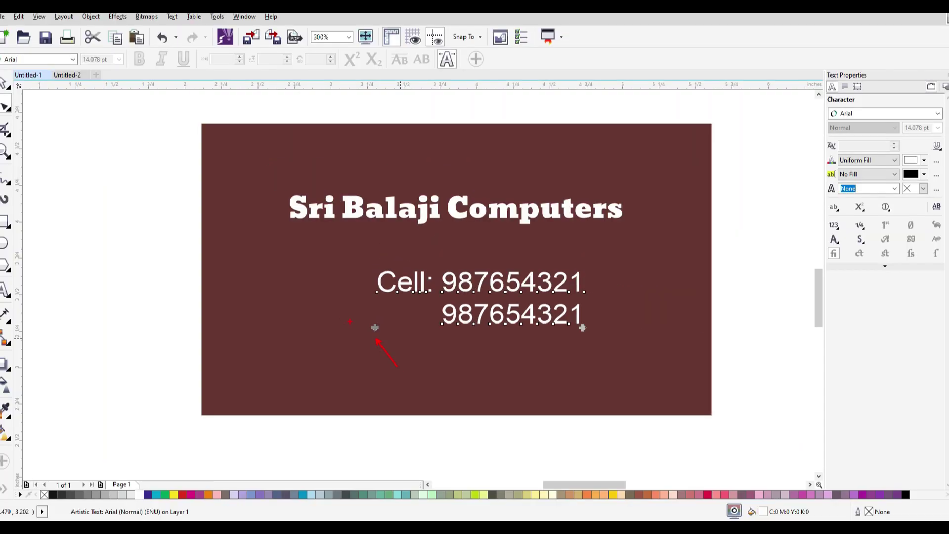
pyautogui.moveTo(375, 327)
pyautogui.mouseDown()
pyautogui.moveTo(377, 307)
pyautogui.moveTo(374, 313)
pyautogui.mouseUp()
pyautogui.moveTo(577, 322)
pyautogui.mouseDown()
pyautogui.moveTo(514, 324)
pyautogui.moveTo(565, 324)
pyautogui.mouseUp()
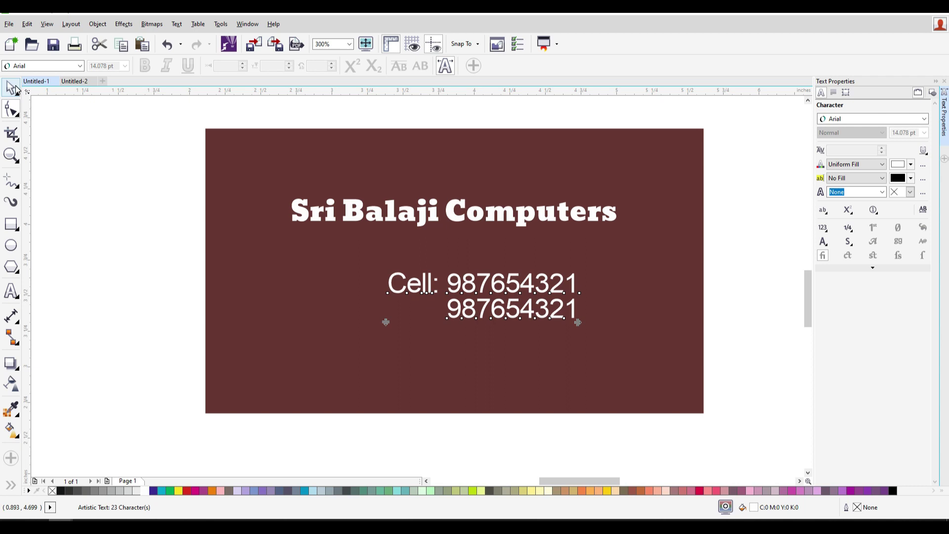
# Shrink the "Cell:" text and place it in the card's upper-right corner
pyautogui.click(14, 89)
pyautogui.moveTo(577, 322); pyautogui.dragTo(693, 165)
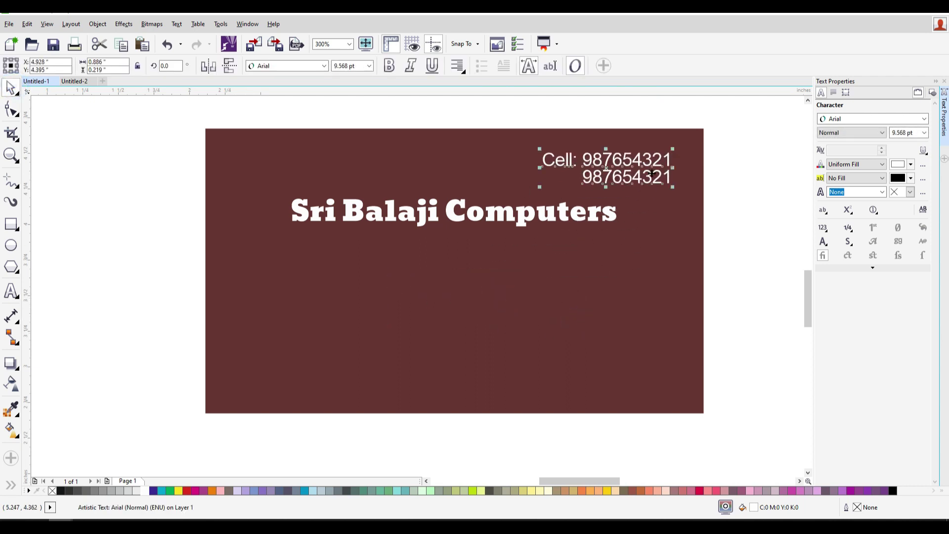
pyautogui.click(559, 213)
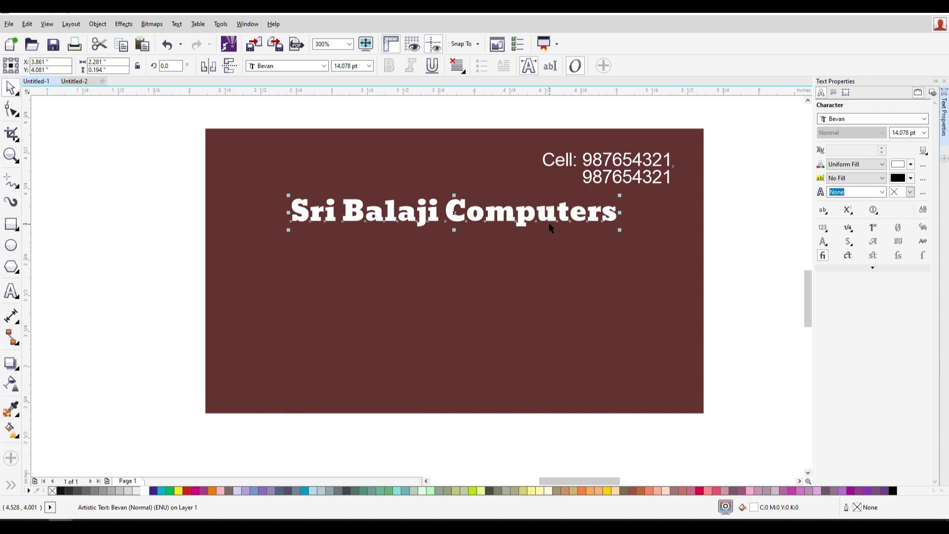
pyautogui.moveTo(546, 218); pyautogui.dragTo(540, 256)
pyautogui.hotkey('ctrl', 'z')
# Draw a rectangle about 2.4 × 0.2 inches below the company name, with no outline and an orange fill
pyautogui.click(12, 225)
pyautogui.moveTo(289, 251); pyautogui.dragTo(632, 282)
pyautogui.rightClick(53, 490)
pyautogui.click(585, 491)
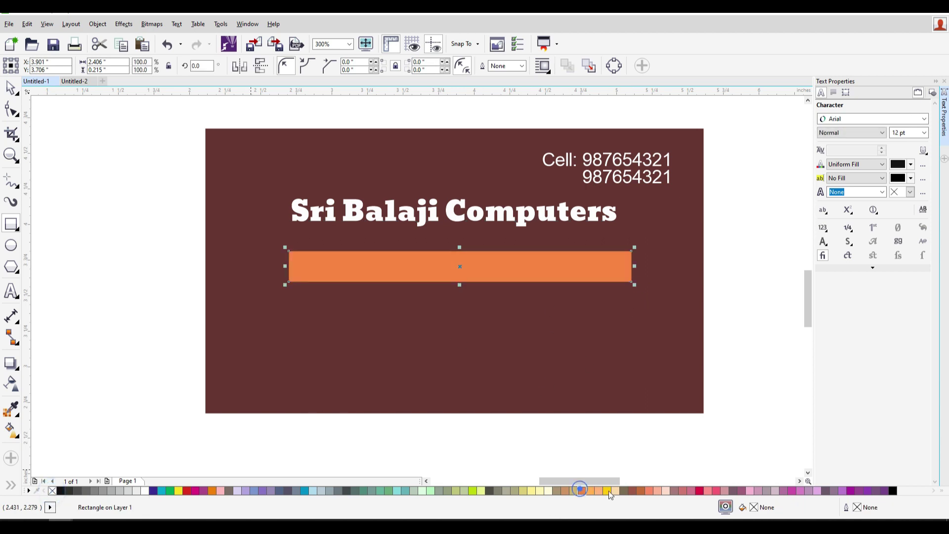
# Change the narrow rectangle's uniform fill to CMYK values C 58, M 95, Y 89, K 16
pyautogui.doubleClick(754, 507)
pyautogui.doubleClick(724, 171)
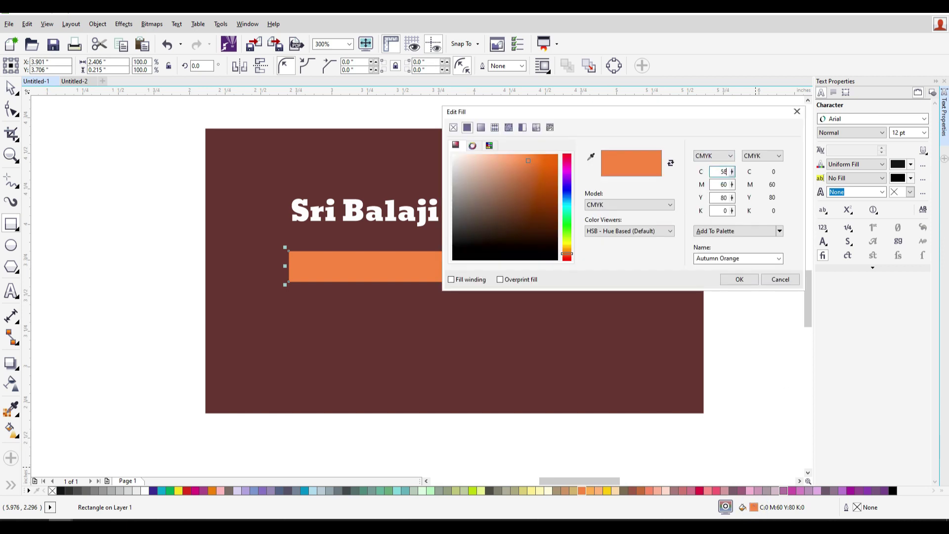
pyautogui.doubleClick(724, 185)
pyautogui.write('95')
pyautogui.doubleClick(724, 197)
pyautogui.write('89')
pyautogui.doubleClick(724, 211)
pyautogui.write('16')
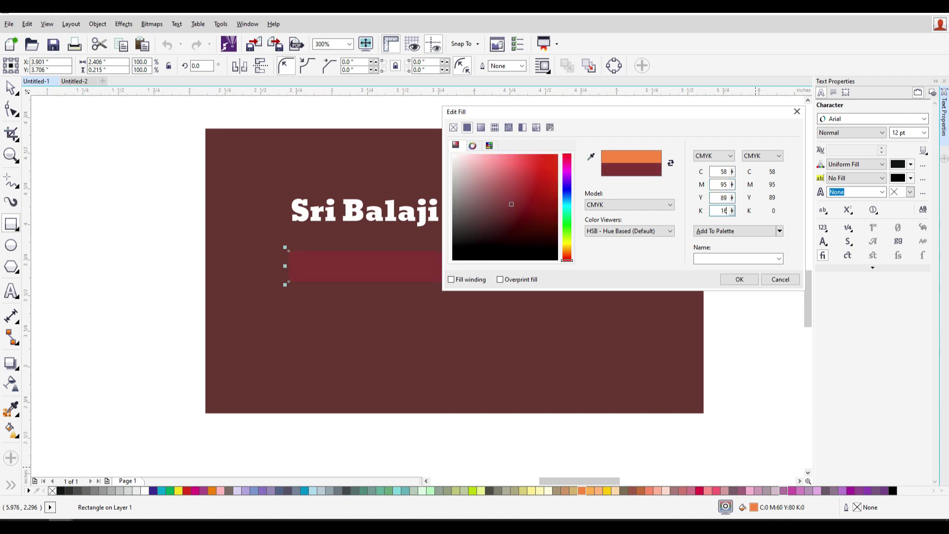
pyautogui.click(739, 279)
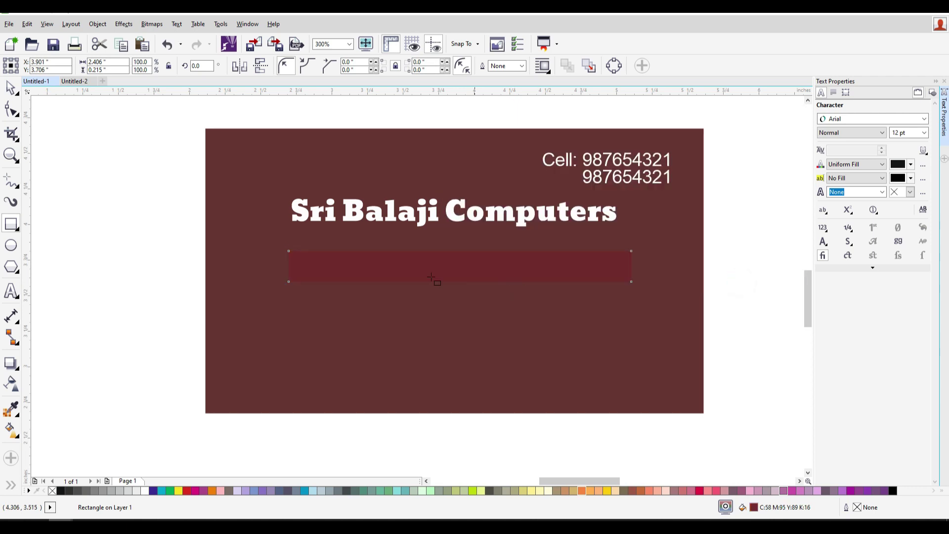
pyautogui.click(11, 87)
pyautogui.moveTo(525, 270); pyautogui.dragTo(527, 275)
pyautogui.hotkey('ctrl', 'z')
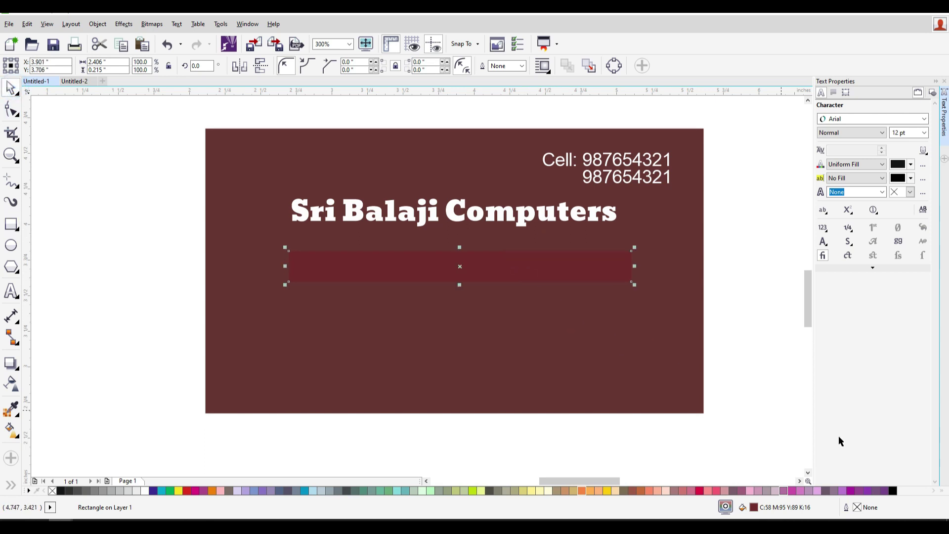
# Change the narrow rectangle's uniform fill to CMYK values C 16, M 90, Y 76, K 41
pyautogui.doubleClick(755, 509)
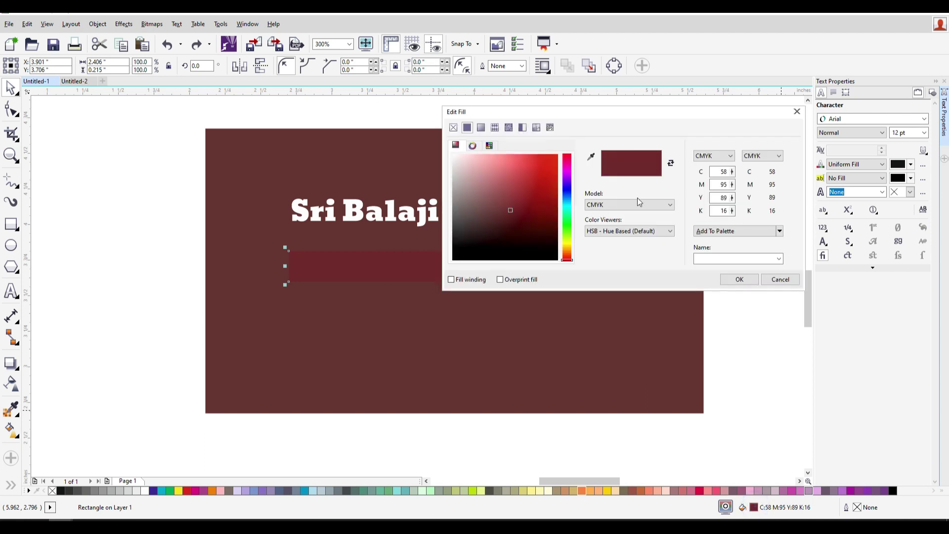
pyautogui.click(517, 202)
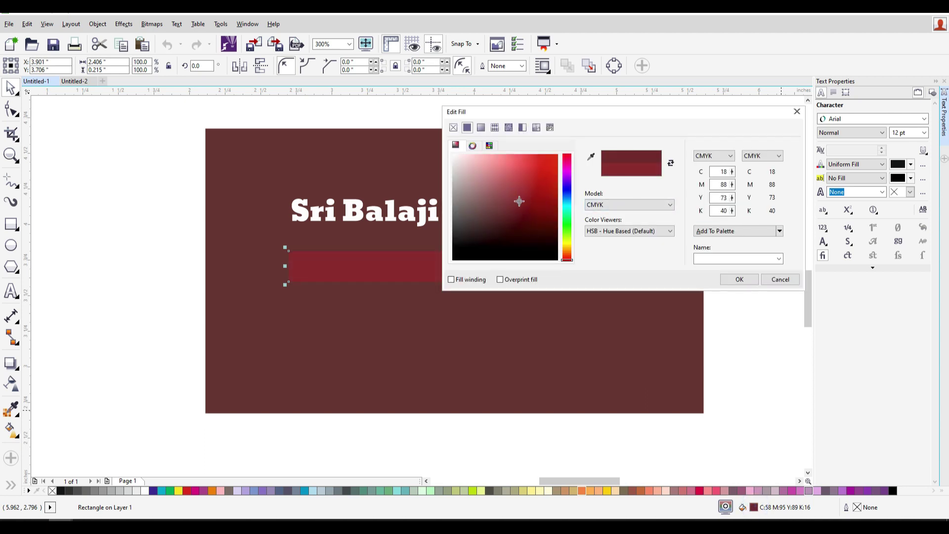
pyautogui.press('Return')
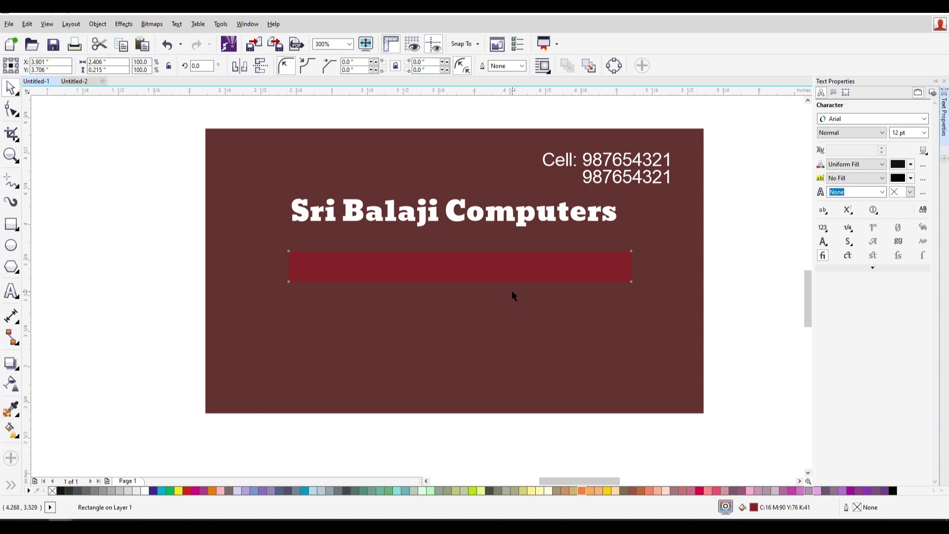
# Skew the narrow red bar horizontally into a parallelogram about 2.5 inches wide that slants to the right
pyautogui.click(467, 270)
pyautogui.click(466, 270)
pyautogui.click(722, 269)
pyautogui.doubleClick(571, 271)
pyautogui.moveTo(460, 248)
pyautogui.mouseDown()
pyautogui.moveTo(436, 250)
pyautogui.moveTo(476, 251)
pyautogui.mouseUp()
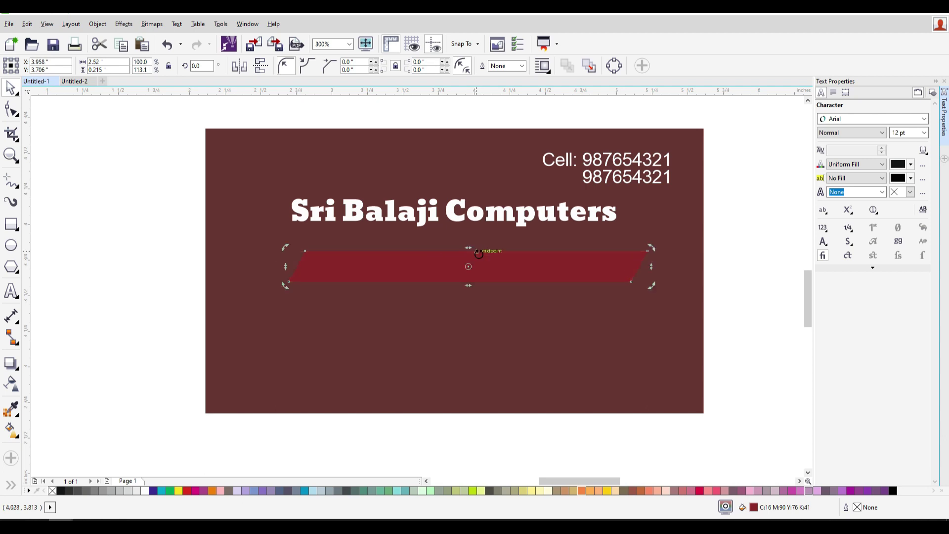
pyautogui.click(91, 181)
pyautogui.click(508, 281)
pyautogui.hotkey('ctrl', 'z')
pyautogui.hotkey('ctrl', 'shift', 'z')
# Duplicate the red parallelogram just below the original, offset slightly to the left
pyautogui.moveTo(506, 274); pyautogui.dragTo(497, 312)
pyautogui.hotkey('ctrl', 'z')
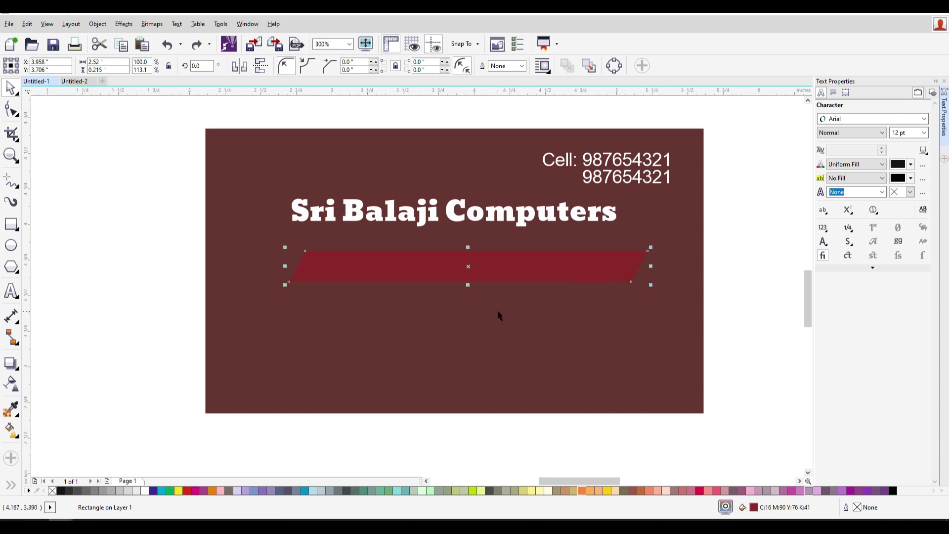
pyautogui.moveTo(545, 277); pyautogui.dragTo(536, 315)
# Give the upper parallelogram a hairline outline in C 0, M 100, Y 60, K 0 and remove its fill
pyautogui.click(538, 277)
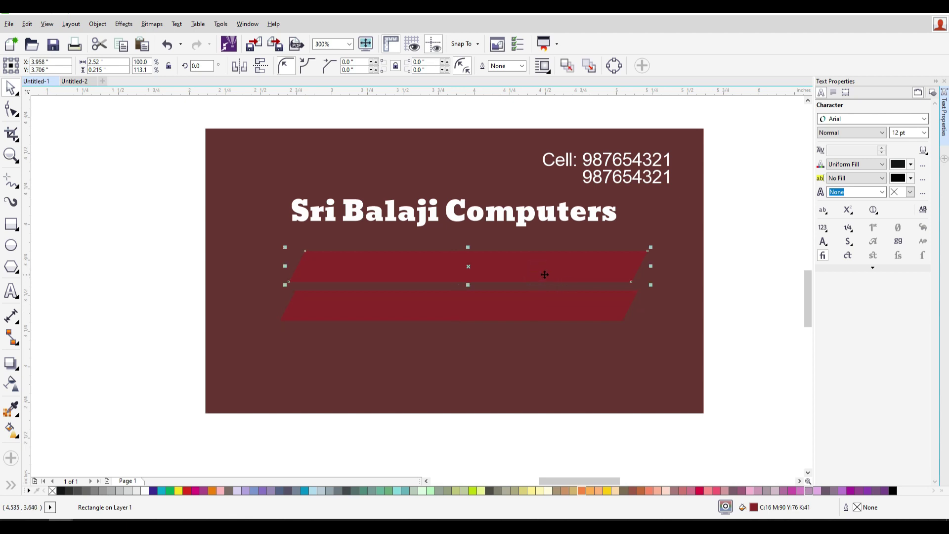
pyautogui.scroll(1, 538, 277)
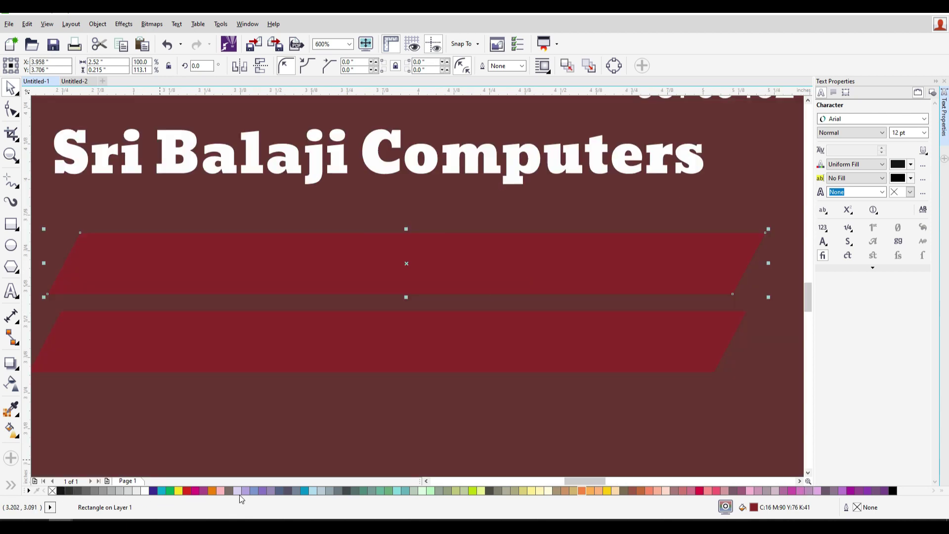
pyautogui.rightClick(702, 492)
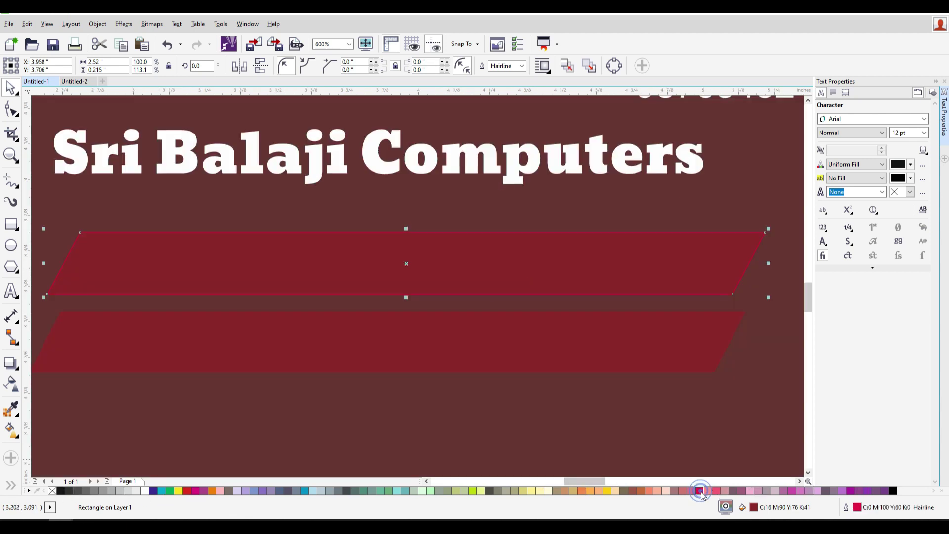
pyautogui.click(52, 491)
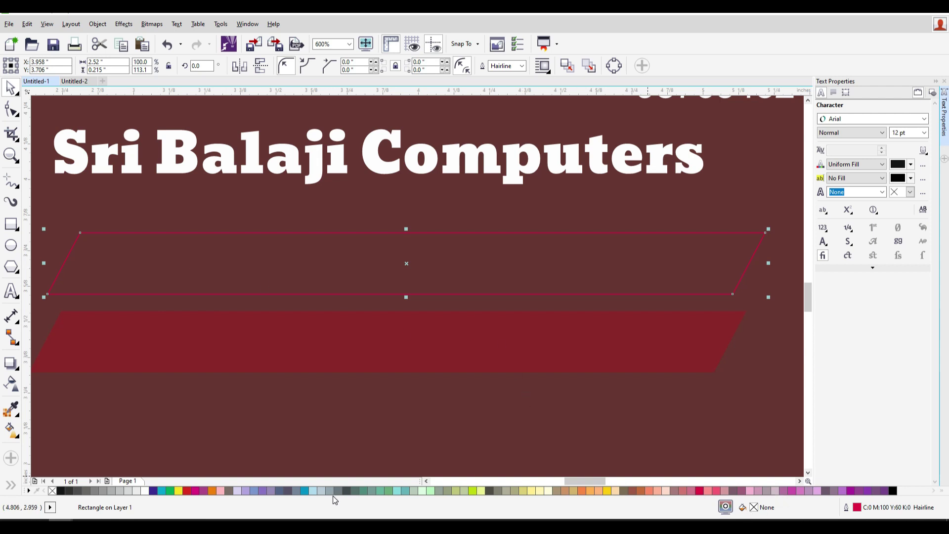
# Try to apply an interactive fountain fill to the upper parallelogram's hairline outline
pyautogui.press('g')
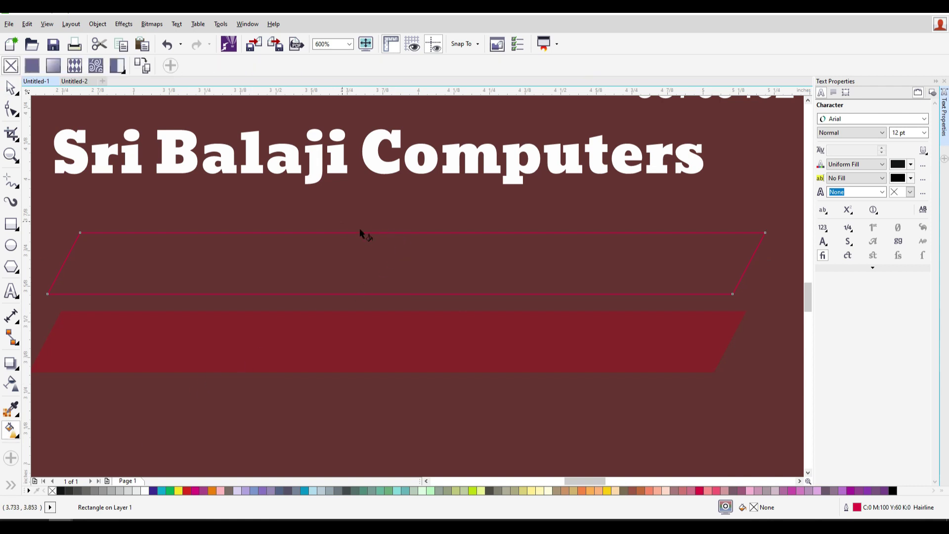
pyautogui.moveTo(342, 220); pyautogui.dragTo(439, 250)
pyautogui.hotkey('ctrl', 'z')
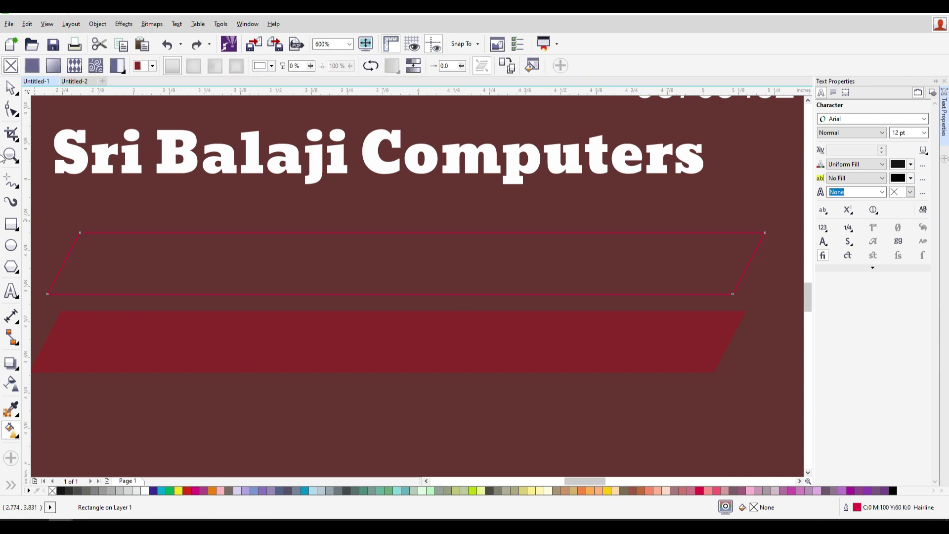
pyautogui.click(10, 87)
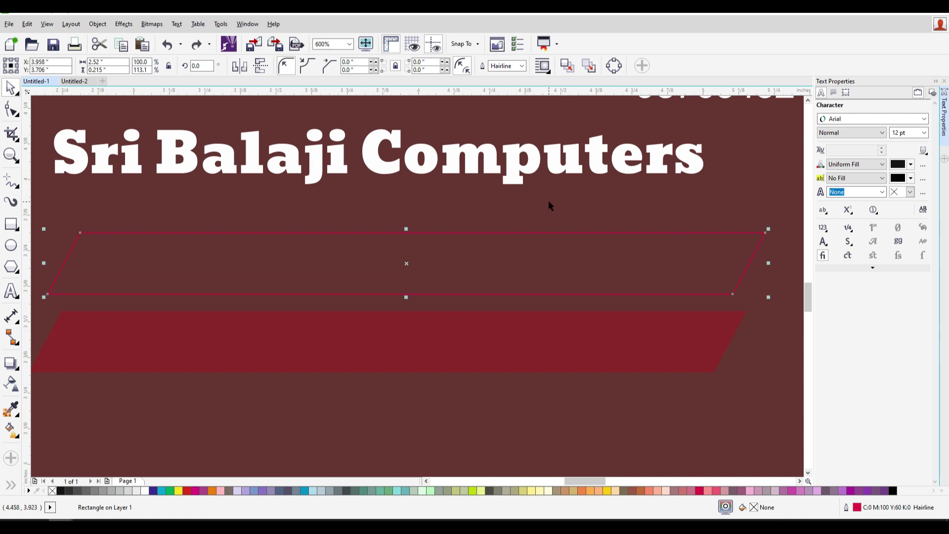
# Set the upper parallelogram's outline to 3.0 pt with Behind fill and Scale with object enabled
pyautogui.press('F12')
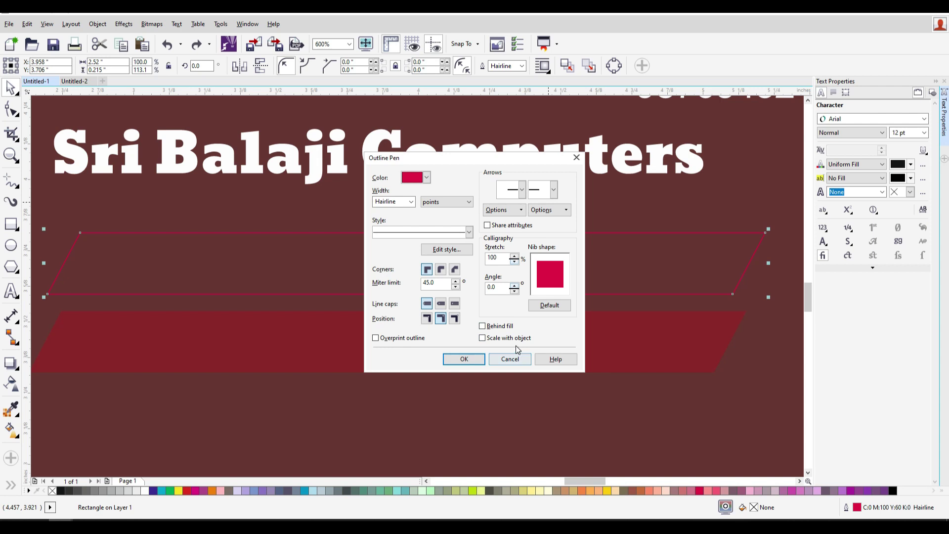
pyautogui.click(483, 325)
pyautogui.click(483, 338)
pyautogui.click(410, 202)
pyautogui.click(393, 261)
pyautogui.click(462, 360)
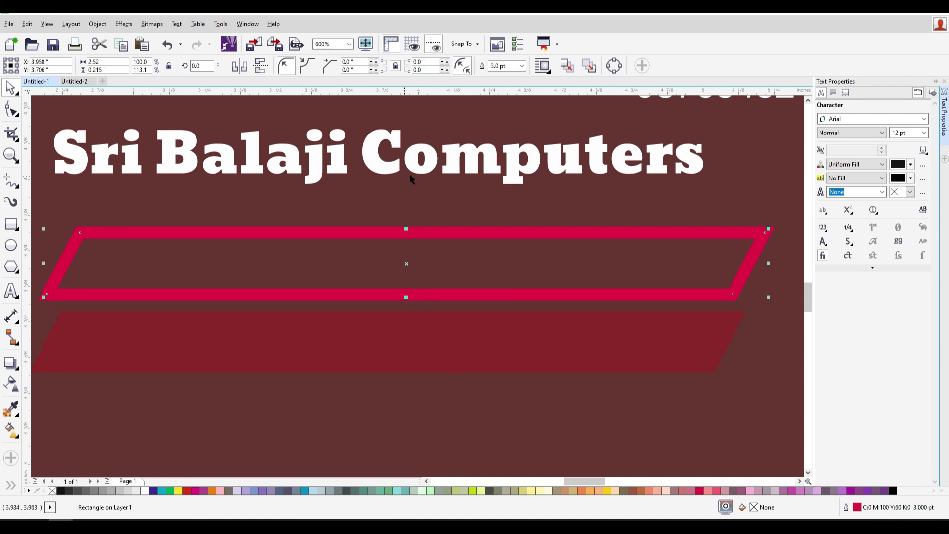
# Convert the thick-outlined upper parallelogram to curves, keeping it in its original position
pyautogui.moveTo(479, 240); pyautogui.dragTo(559, 214)
pyautogui.hotkey('ctrl', 'z')
pyautogui.rightClick(427, 230)
pyautogui.click(510, 137)
pyautogui.moveTo(442, 228); pyautogui.dragTo(446, 207)
pyautogui.hotkey('ctrl', 'z')
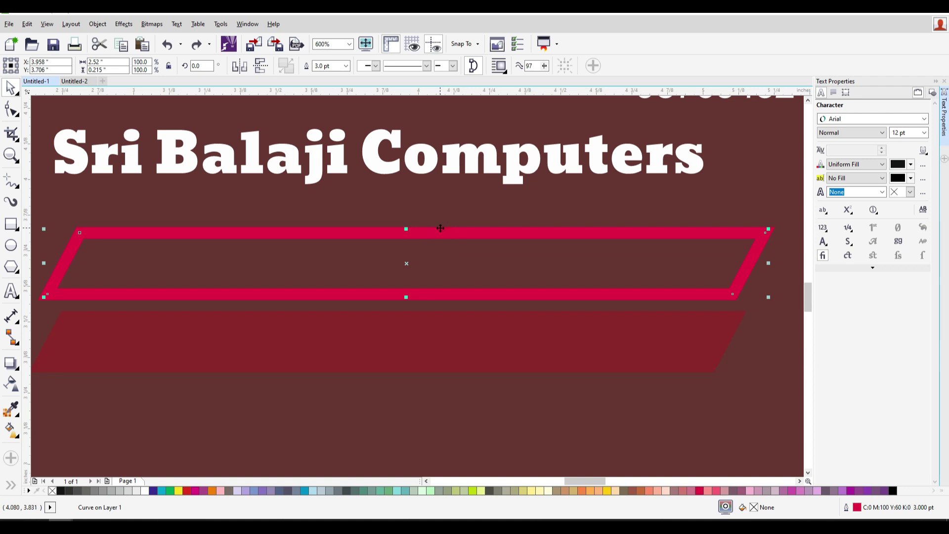
# Try to apply an interactive fountain fill across the 3.0 pt outline of the converted curve
pyautogui.press('g')
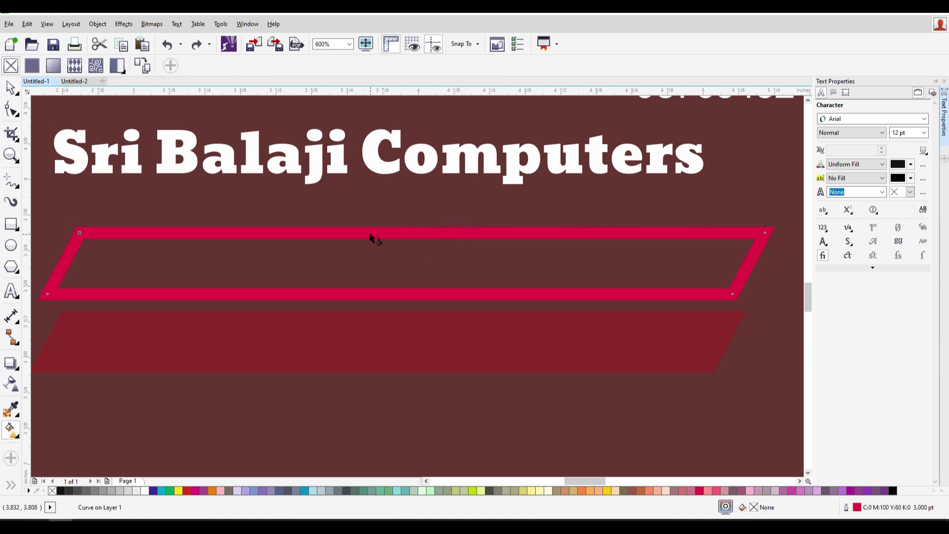
pyautogui.moveTo(369, 238); pyautogui.dragTo(462, 236)
pyautogui.hotkey('ctrl', 'z')
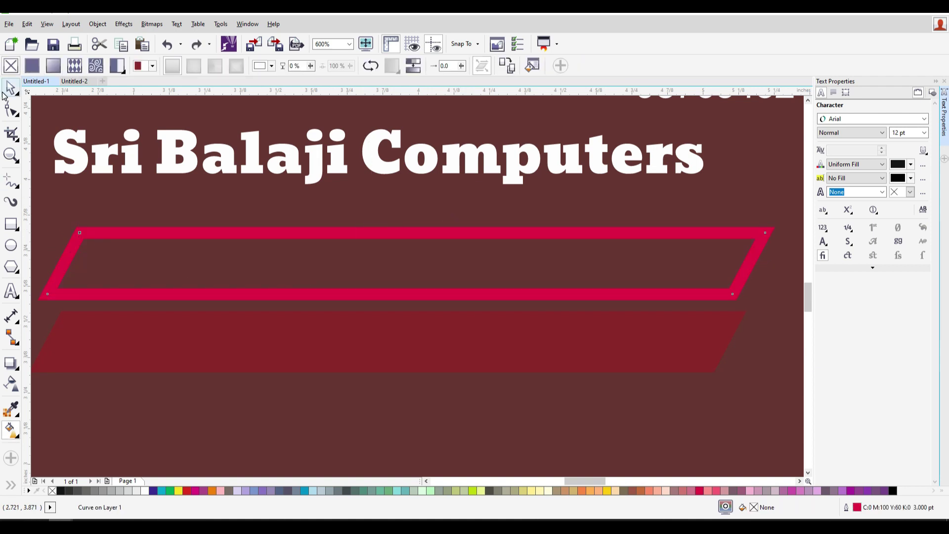
pyautogui.moveTo(406, 229); pyautogui.dragTo(417, 210)
pyautogui.hotkey('ctrl', 'z')
pyautogui.click(10, 88)
pyautogui.click(318, 232)
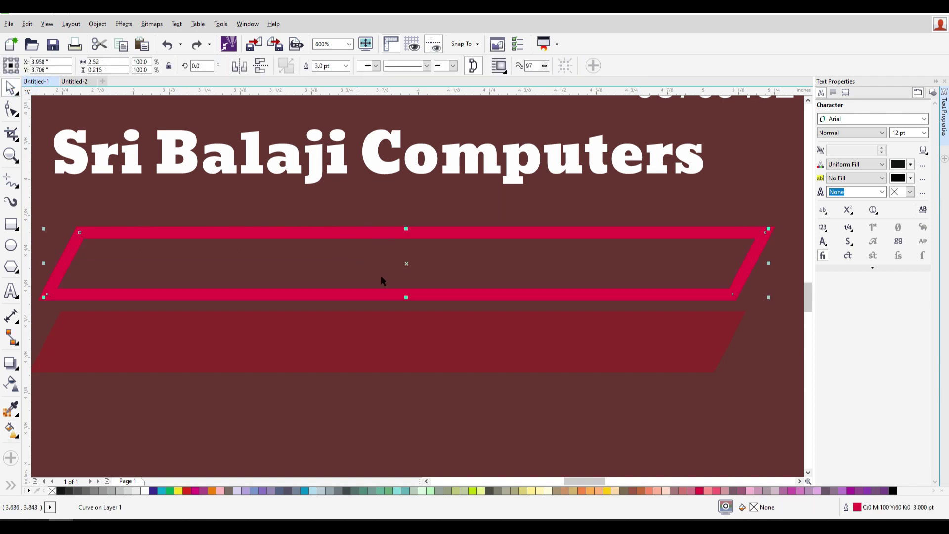
pyautogui.moveTo(404, 266); pyautogui.dragTo(424, 229)
pyautogui.hotkey('ctrl', 'z')
# Undo the upper parallelogram's conversions and outline thickening, back to the hairline outline
pyautogui.press('F10')
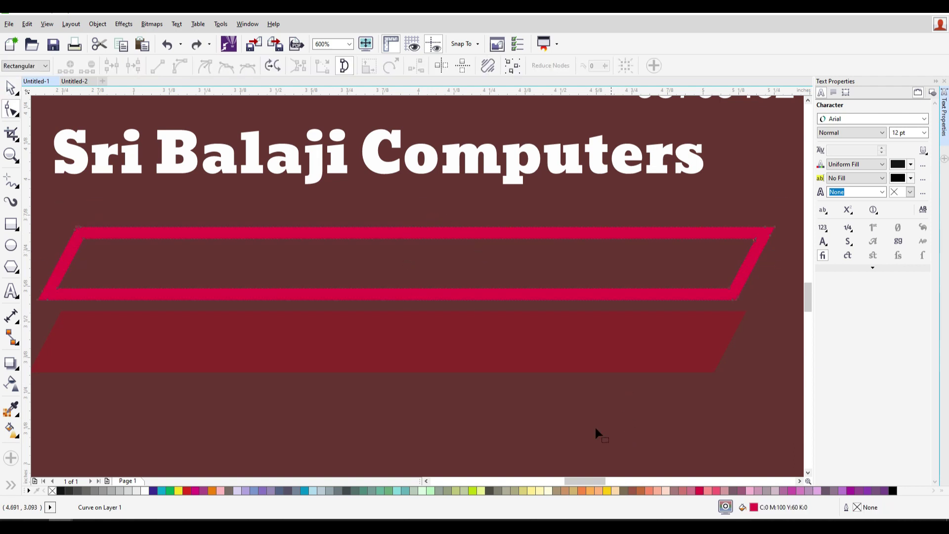
pyautogui.press('space')
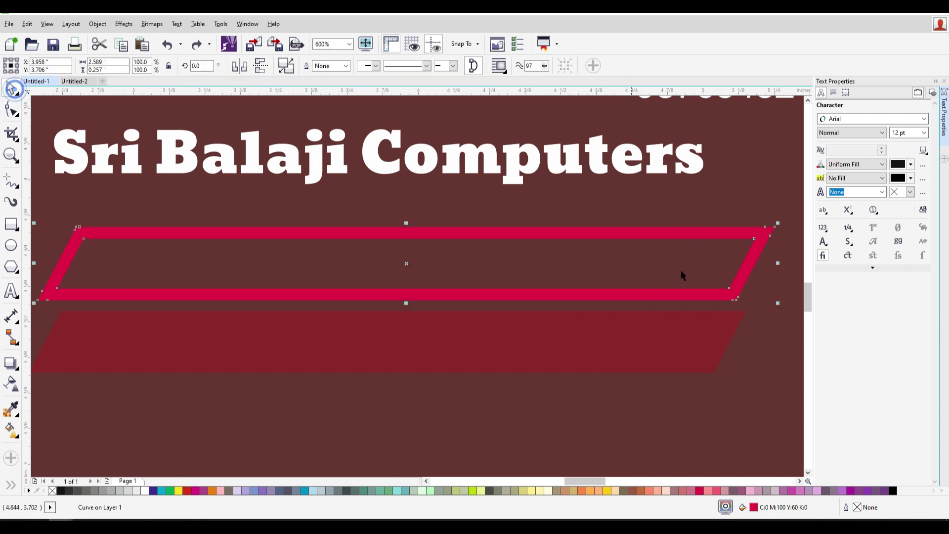
pyautogui.hotkey('ctrl', 'z')
pyautogui.hotkey('ctrl', 'z')
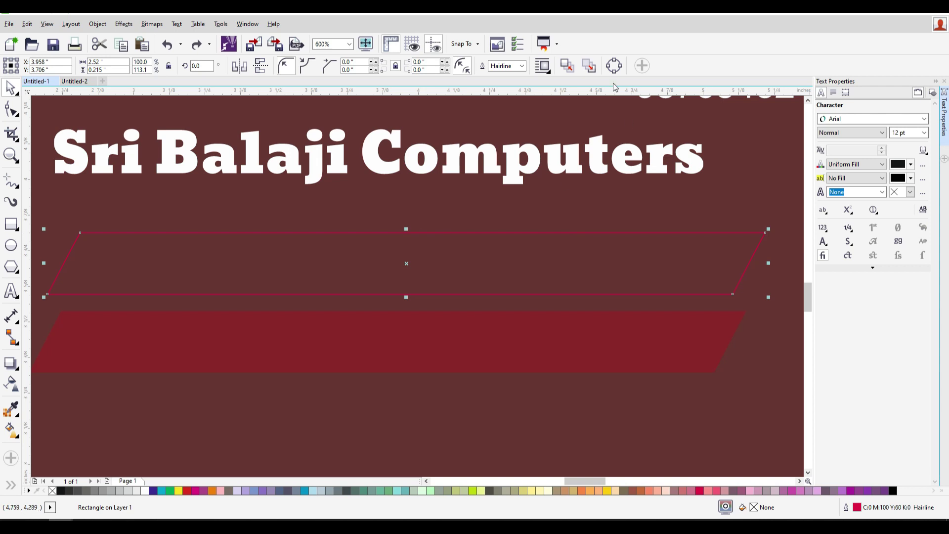
# Set the upper parallelogram's outline to 1.0 pt and convert the outline to an object
pyautogui.click(521, 68)
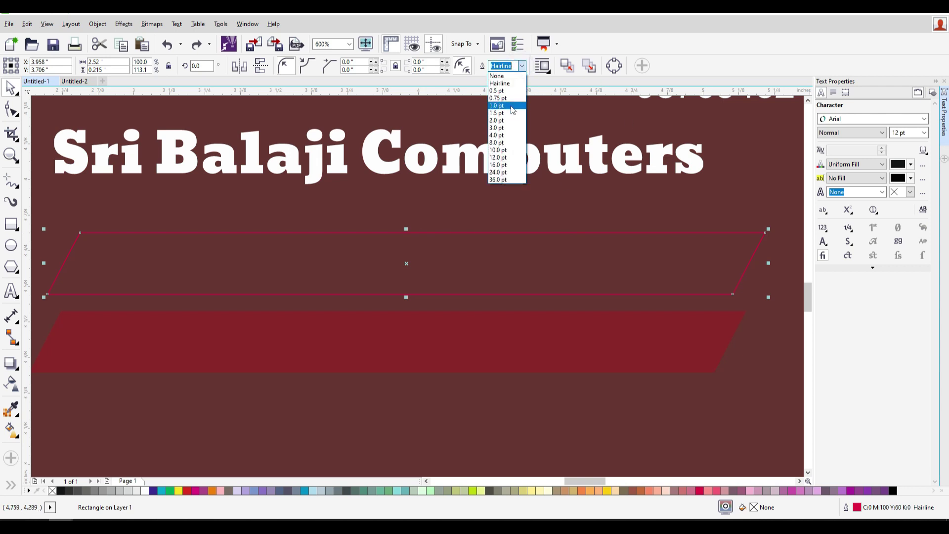
pyautogui.click(510, 104)
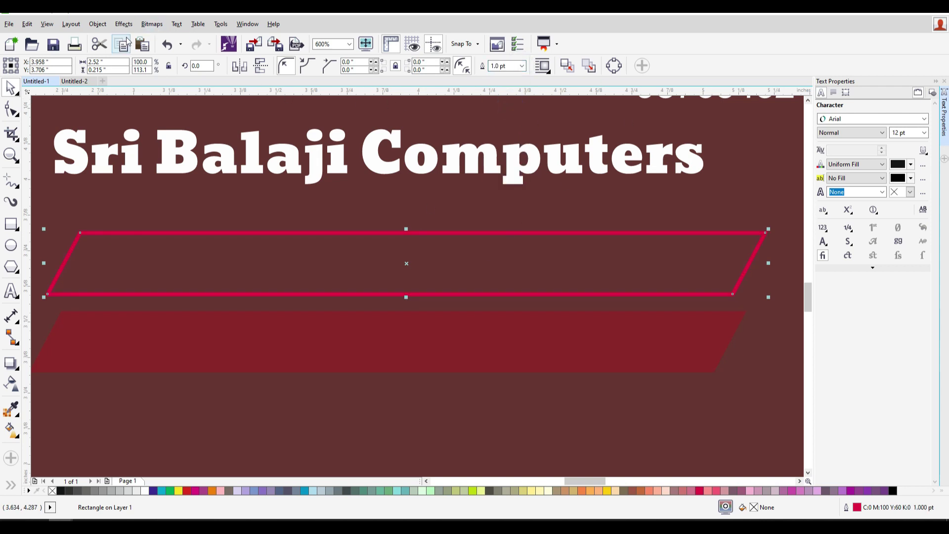
pyautogui.click(98, 26)
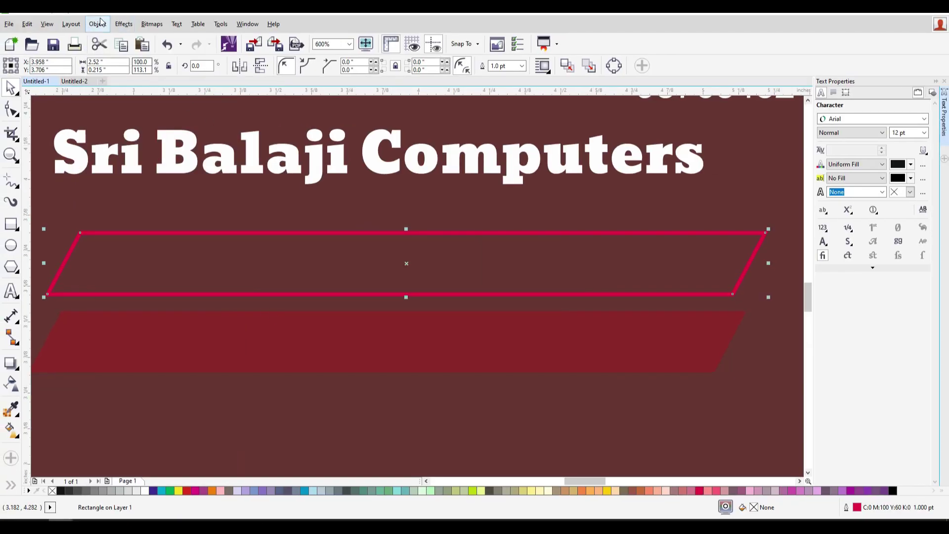
pyautogui.click(101, 22)
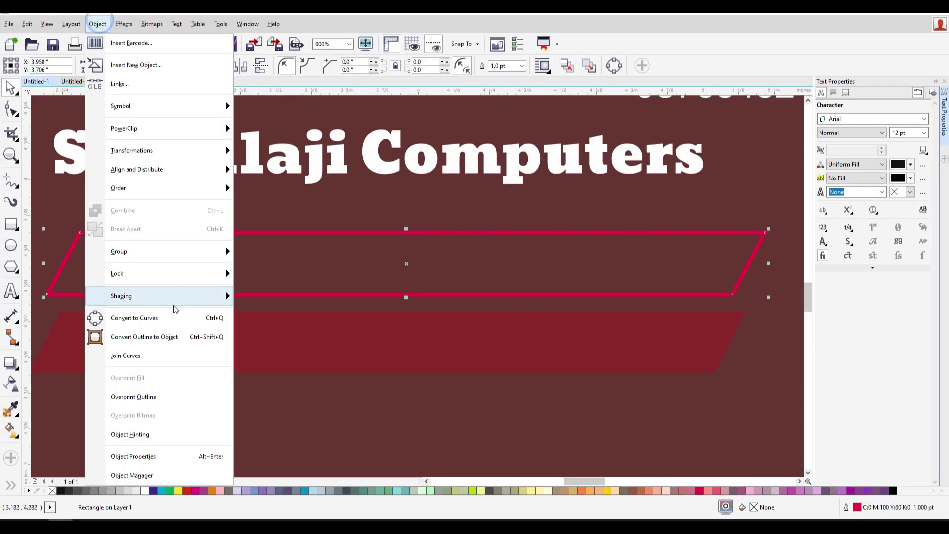
pyautogui.click(179, 334)
pyautogui.moveTo(443, 230); pyautogui.dragTo(475, 220)
pyautogui.hotkey('ctrl', 'z')
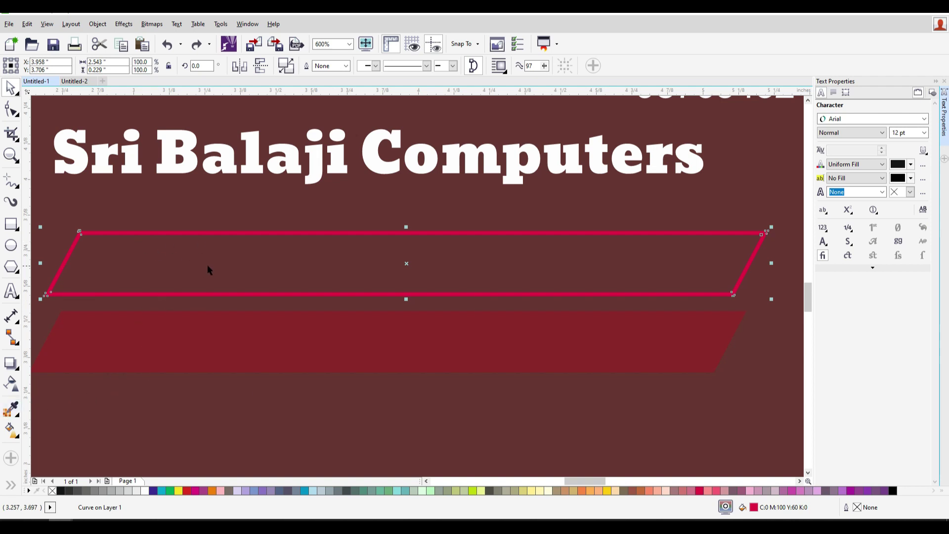
# Apply a linear fountain fill from red to white across the parallelogram frame, running left to right
pyautogui.click(10, 485)
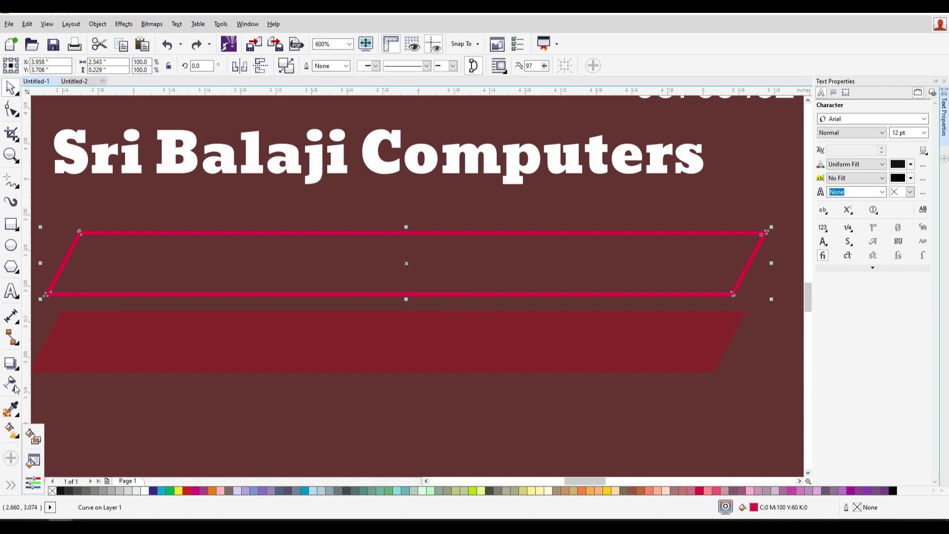
pyautogui.click(15, 437)
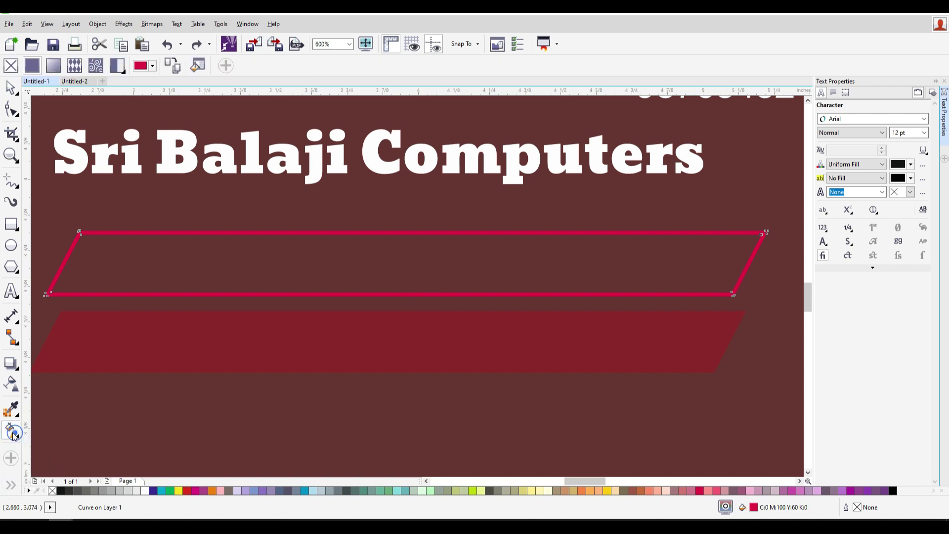
pyautogui.moveTo(248, 233); pyautogui.dragTo(485, 233)
pyautogui.moveTo(107, 224); pyautogui.dragTo(554, 243)
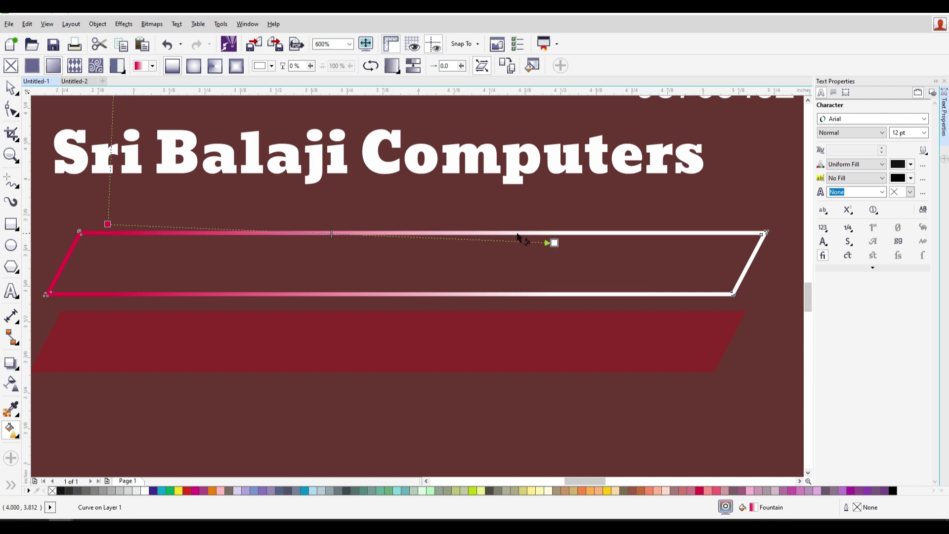
pyautogui.moveTo(130, 212); pyautogui.dragTo(735, 222)
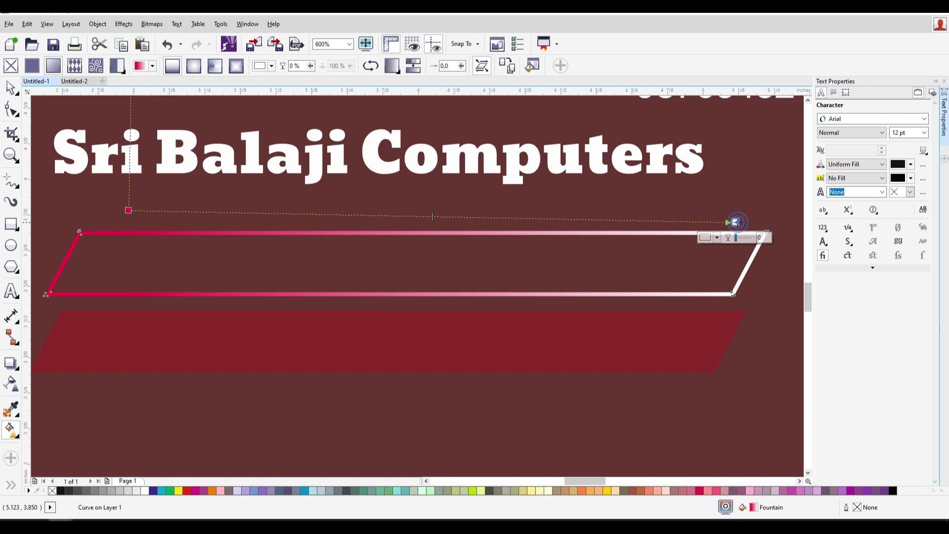
# Sample the maroon card background as the gradient's end colour and switch that colour's model to CMYK
pyautogui.click(716, 237)
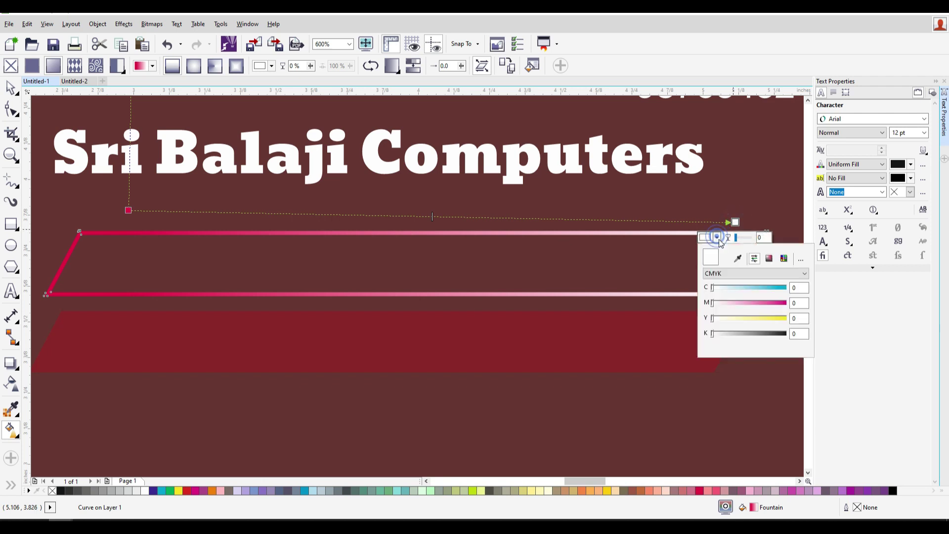
pyautogui.click(738, 259)
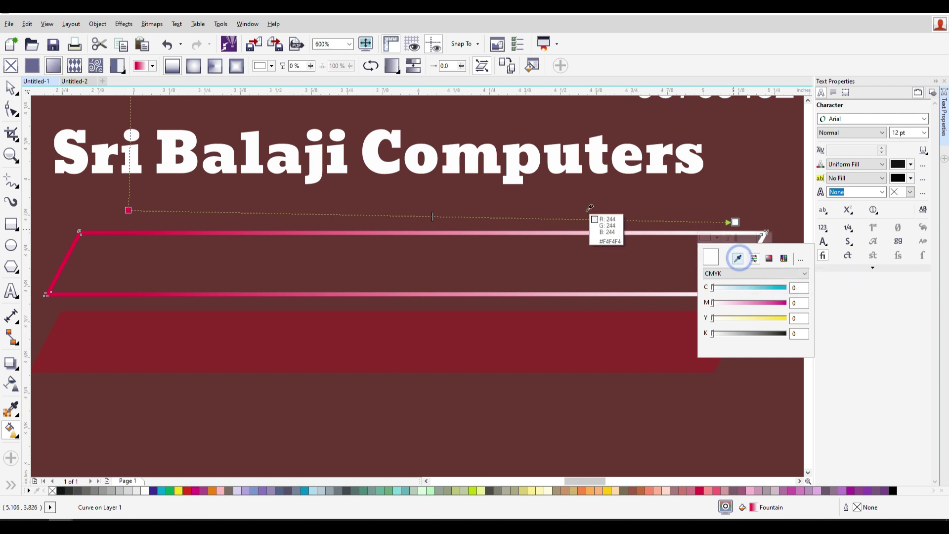
pyautogui.click(586, 203)
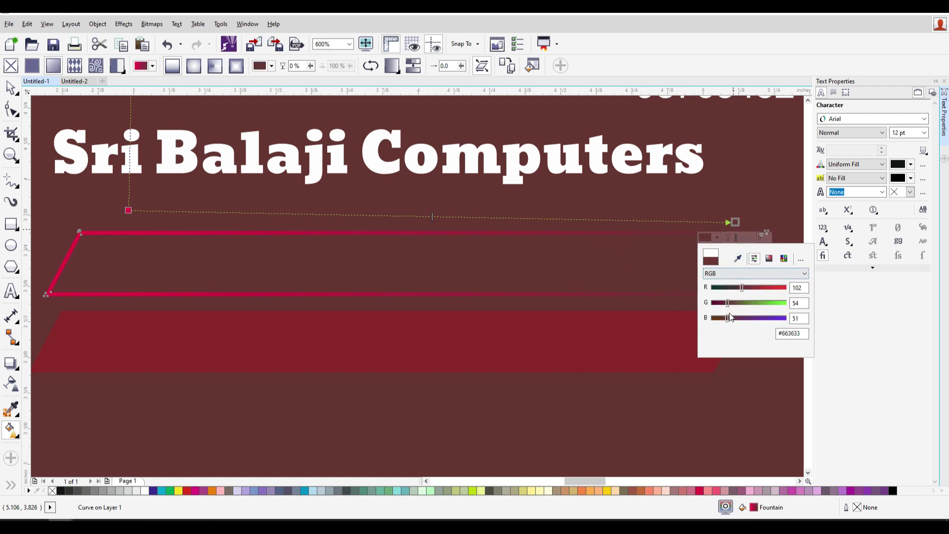
pyautogui.click(800, 274)
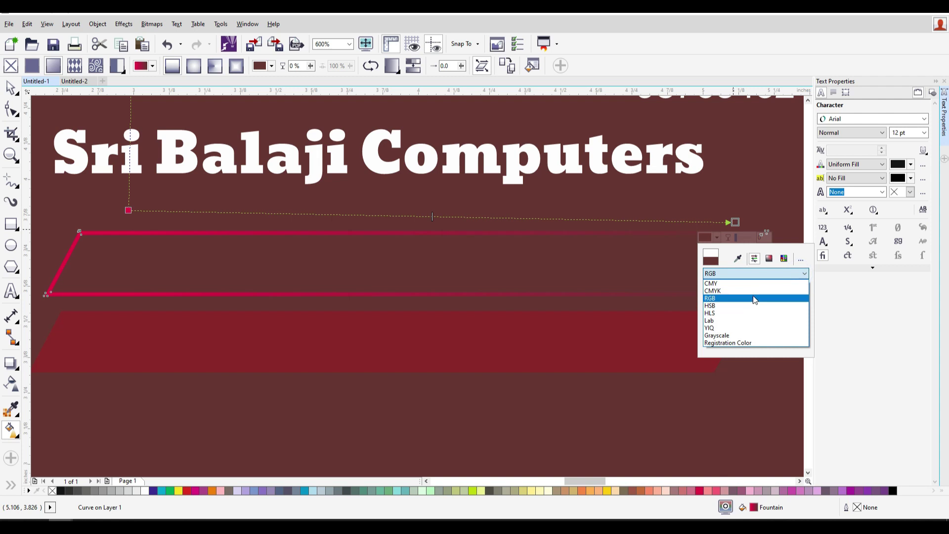
pyautogui.click(753, 287)
pyautogui.click(802, 274)
pyautogui.click(737, 281)
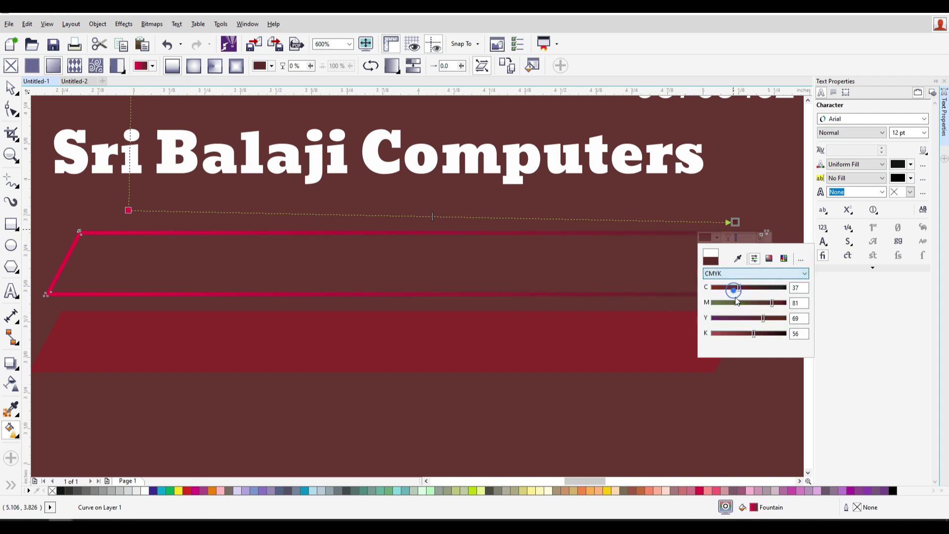
# Sample the maroon card background as the colour of the frame gradient's starting node
pyautogui.click(128, 210)
pyautogui.click(110, 225)
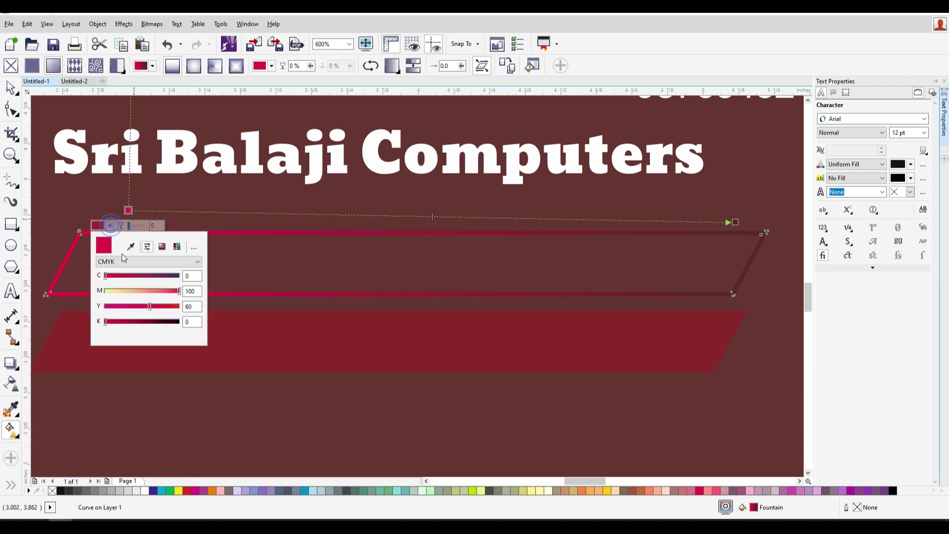
pyautogui.click(131, 246)
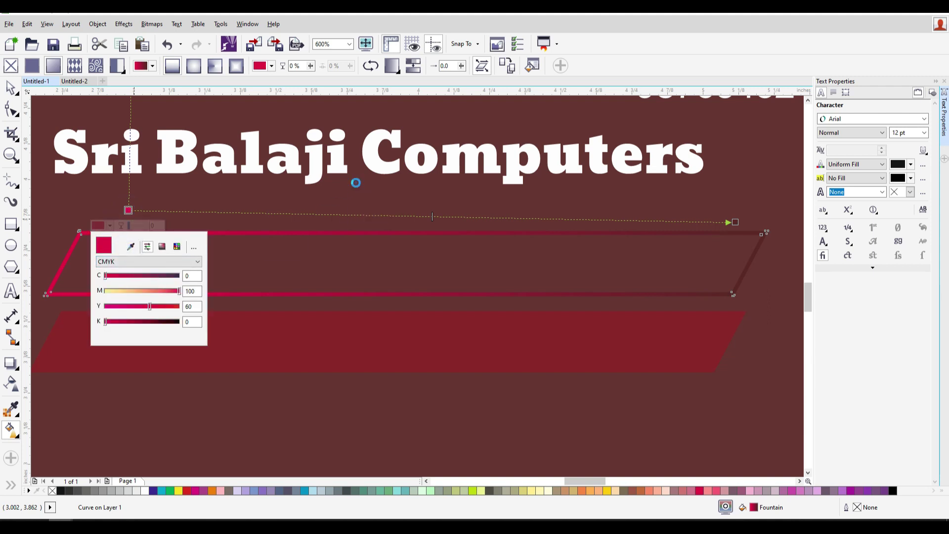
pyautogui.click(417, 281)
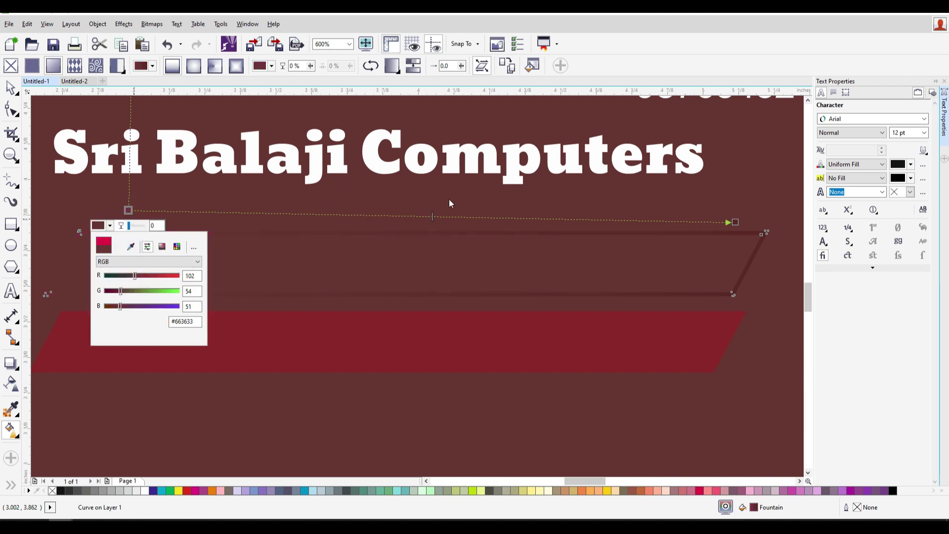
pyautogui.click(448, 216)
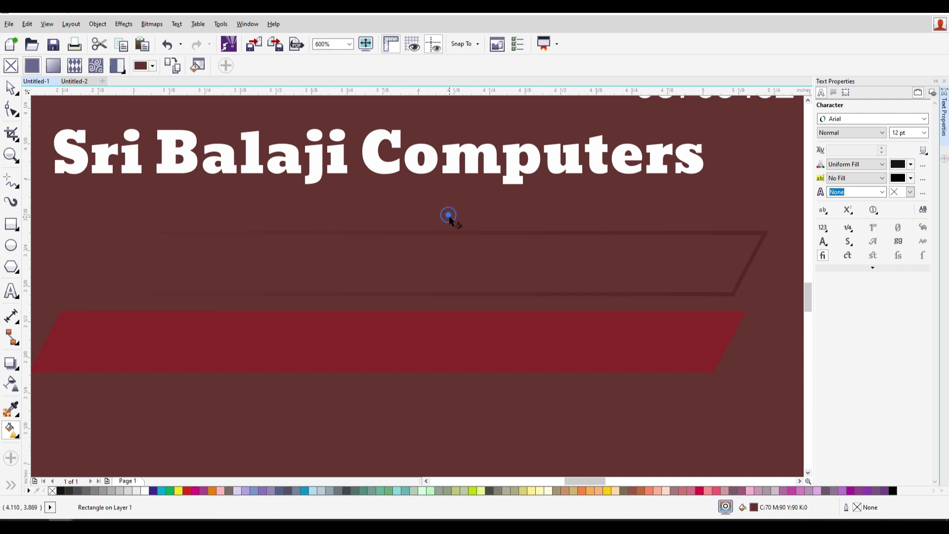
# Add a node midway along the parallelogram frame's gradient and lighten its colour to RGB 142, 94, 100
pyautogui.click(406, 235)
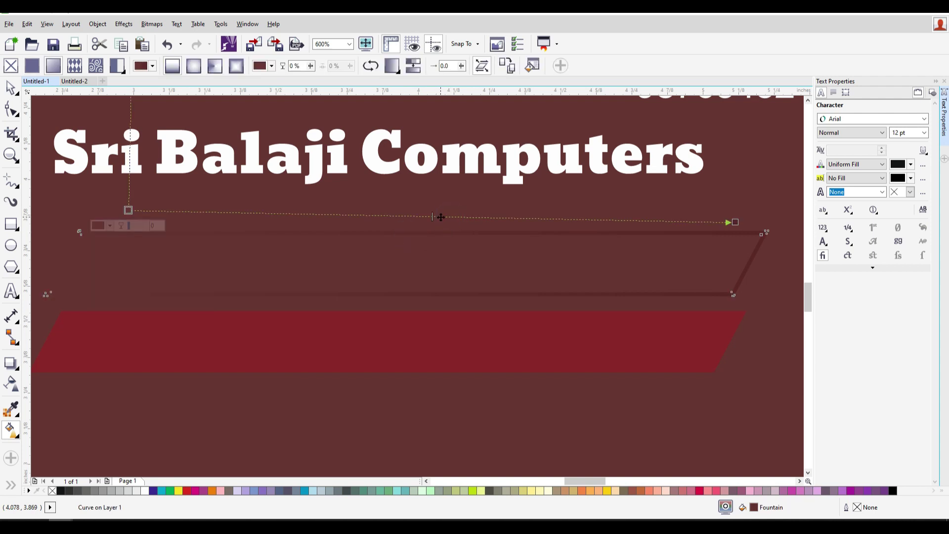
pyautogui.doubleClick(438, 216)
pyautogui.click(420, 231)
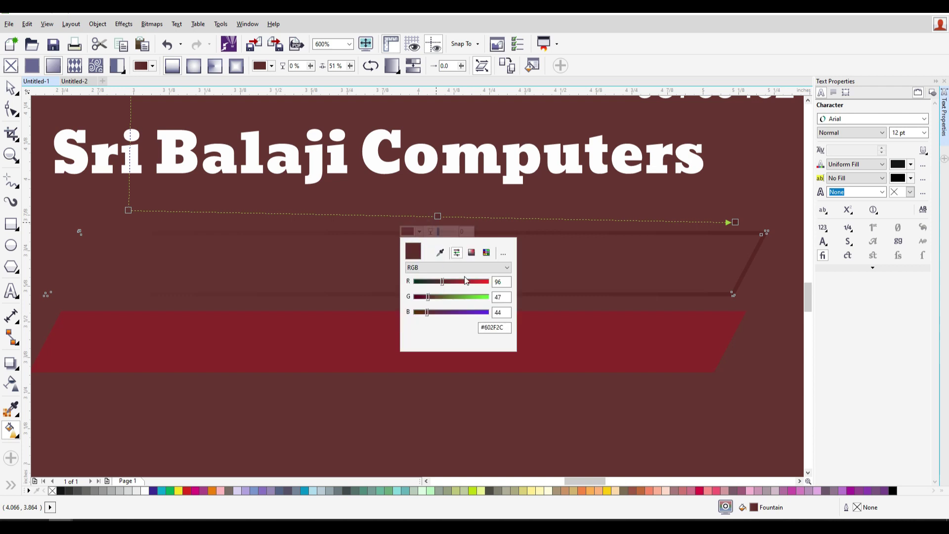
pyautogui.click(505, 267)
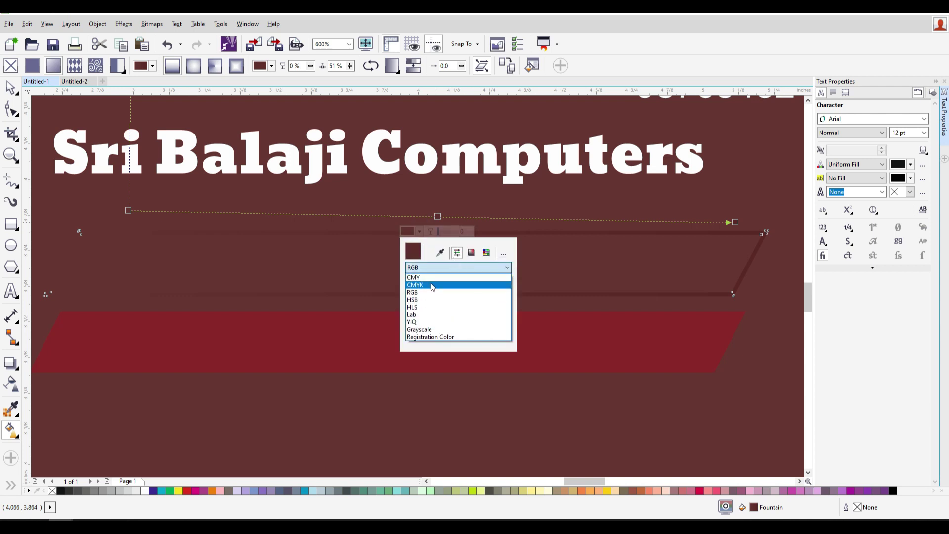
pyautogui.click(432, 292)
pyautogui.click(473, 254)
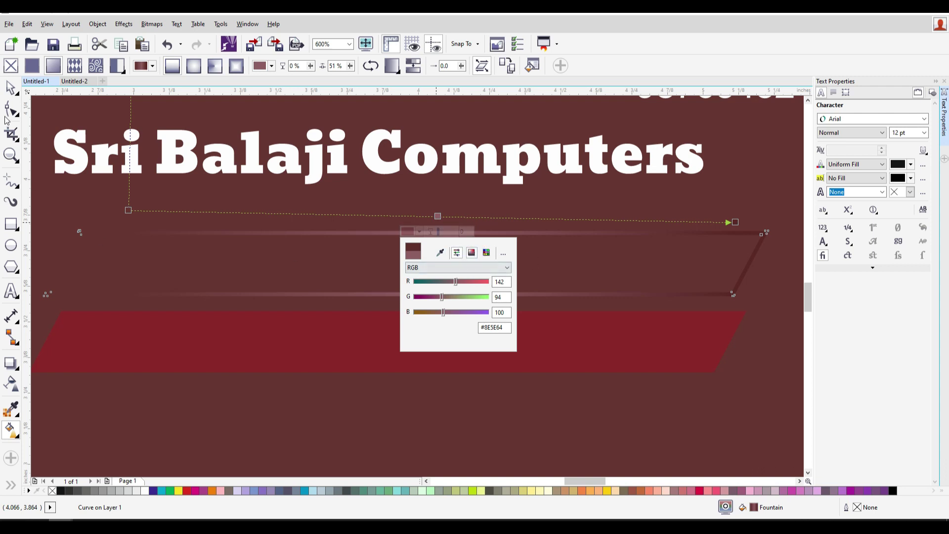
pyautogui.click(516, 183)
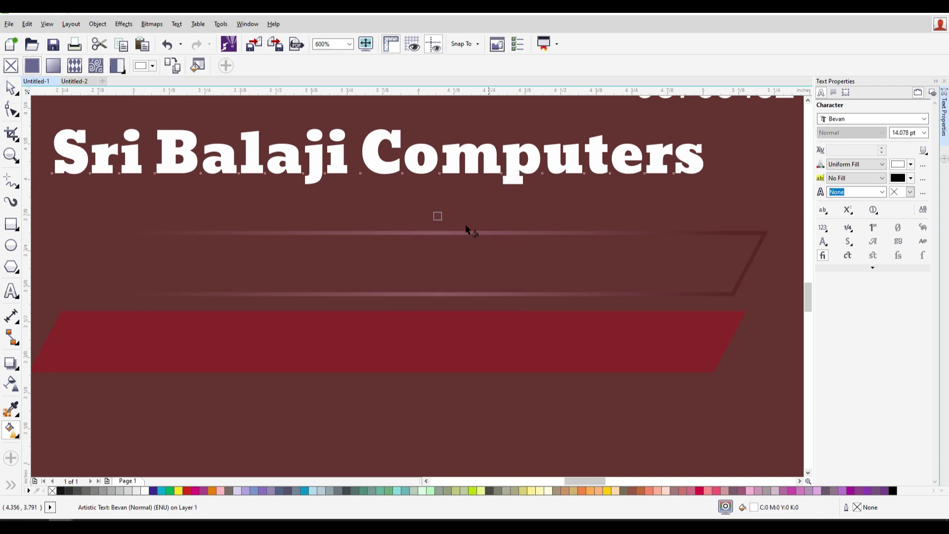
# Centre the red bar on the gradient frame both horizontally and vertically
pyautogui.click(11, 89)
pyautogui.click(569, 249)
pyautogui.moveTo(541, 332); pyautogui.dragTo(550, 289)
pyautogui.hotkey('ctrl', 'z')
pyautogui.keyDown('shift'); pyautogui.click(690, 233); pyautogui.keyUp('shift')
pyautogui.press('c')
pyautogui.press('e')
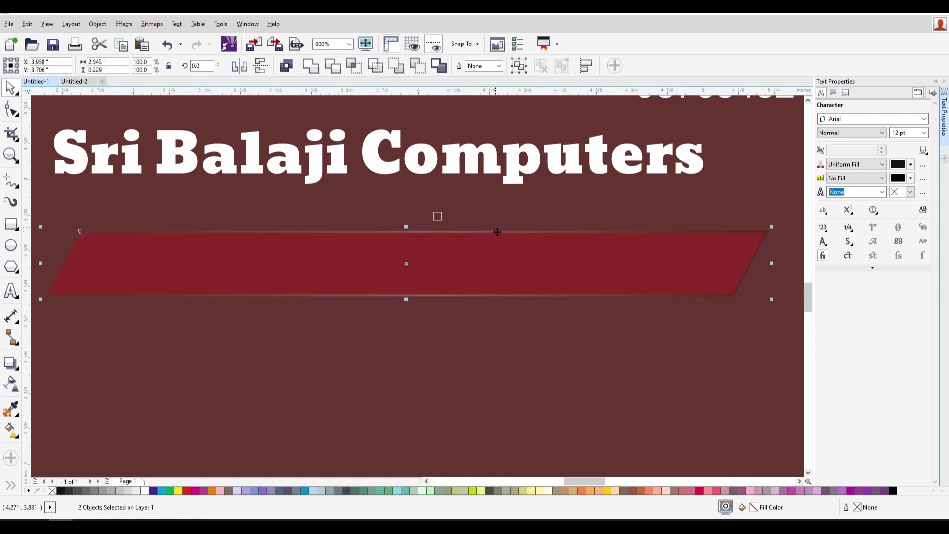
# Move the company name onto the red bar and try stretching the banner slightly taller
pyautogui.scroll(-2, 513, 247)
pyautogui.click(758, 277)
pyautogui.moveTo(483, 198); pyautogui.dragTo(494, 252)
pyautogui.moveTo(766, 287); pyautogui.dragTo(195, 192)
pyautogui.moveTo(459, 234); pyautogui.dragTo(460, 228)
pyautogui.hotkey('ctrl', 'z')
# Separate the banner parts, moving the red bar up beneath the contact numbers and the company name down below the frame
pyautogui.click(713, 289)
pyautogui.click(546, 253)
pyautogui.moveTo(544, 222); pyautogui.dragTo(543, 207)
pyautogui.moveTo(542, 255); pyautogui.dragTo(534, 328)
pyautogui.click(604, 262)
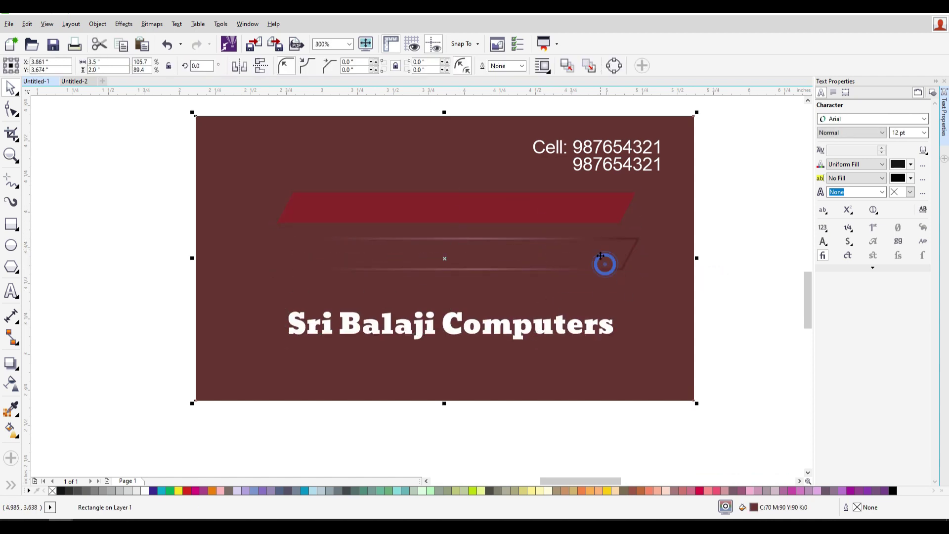
# Centre the gradient frame on the red bar in both directions and stretch the pair slightly taller
pyautogui.click(611, 267)
pyautogui.keyDown('shift'); pyautogui.click(587, 208); pyautogui.keyUp('shift')
pyautogui.press('e')
pyautogui.press('c')
pyautogui.moveTo(457, 230); pyautogui.dragTo(458, 234)
# Move the company name onto the bar in front, scale it to about 12 pt, and centre it horizontally with the bar and frame
pyautogui.click(766, 319)
pyautogui.moveTo(573, 327); pyautogui.dragTo(577, 210)
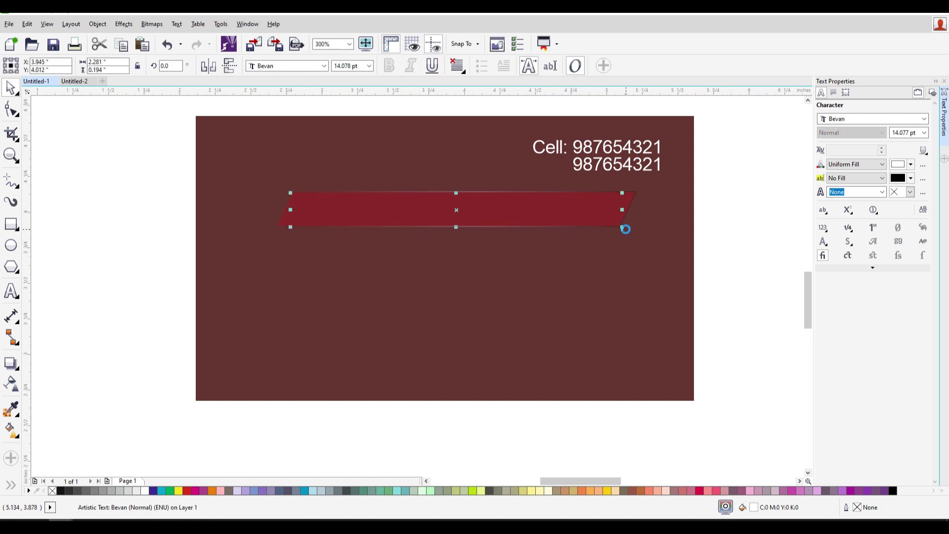
pyautogui.hotkey('shift', 'pageup')
pyautogui.moveTo(623, 227)
pyautogui.mouseDown()
pyautogui.moveTo(617, 221)
pyautogui.moveTo(623, 226)
pyautogui.mouseUp()
pyautogui.moveTo(724, 273); pyautogui.dragTo(253, 166)
pyautogui.press('c')
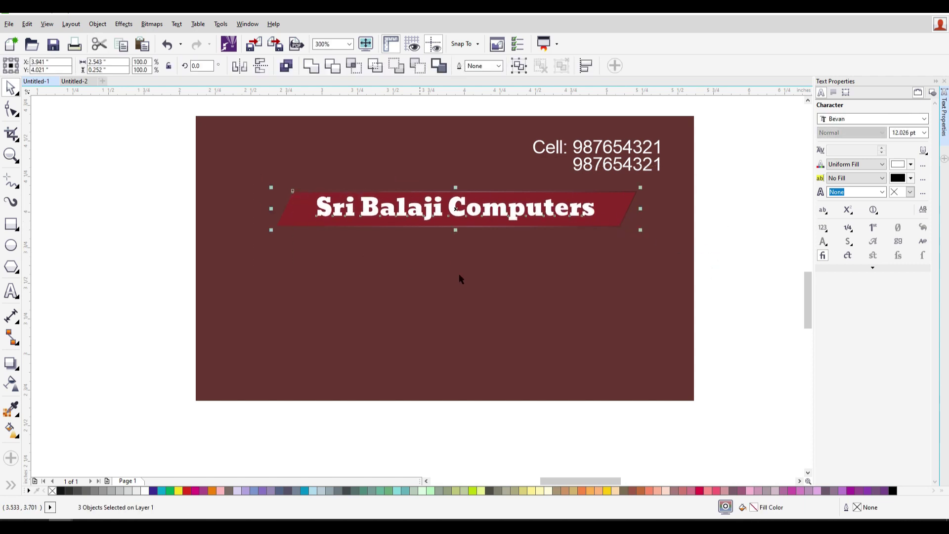
pyautogui.click(741, 285)
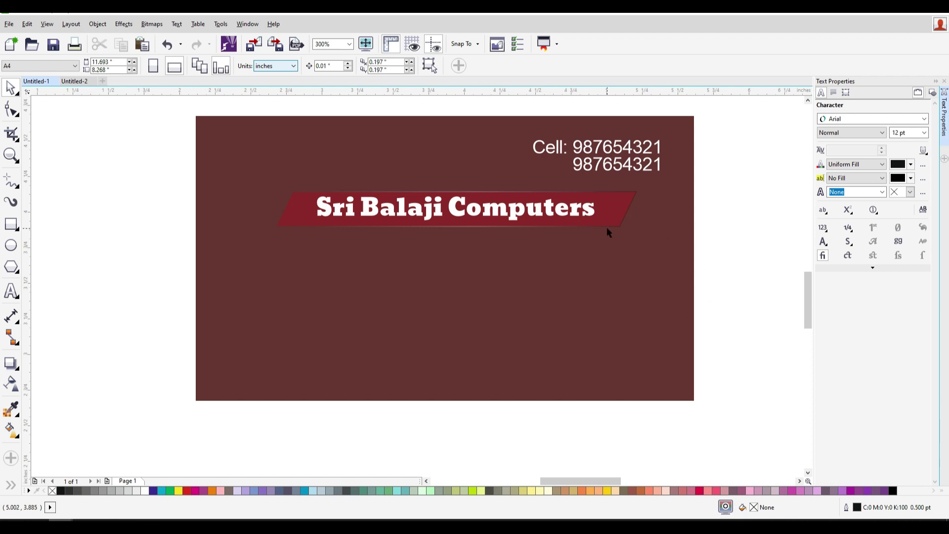
# Draw a rectangle about 0.58 × 0.4 inch on the card beneath the company name bar
pyautogui.scroll(-5, 535, 272)
pyautogui.moveTo(426, 195); pyautogui.dragTo(512, 239)
pyautogui.scroll(3, 546, 278)
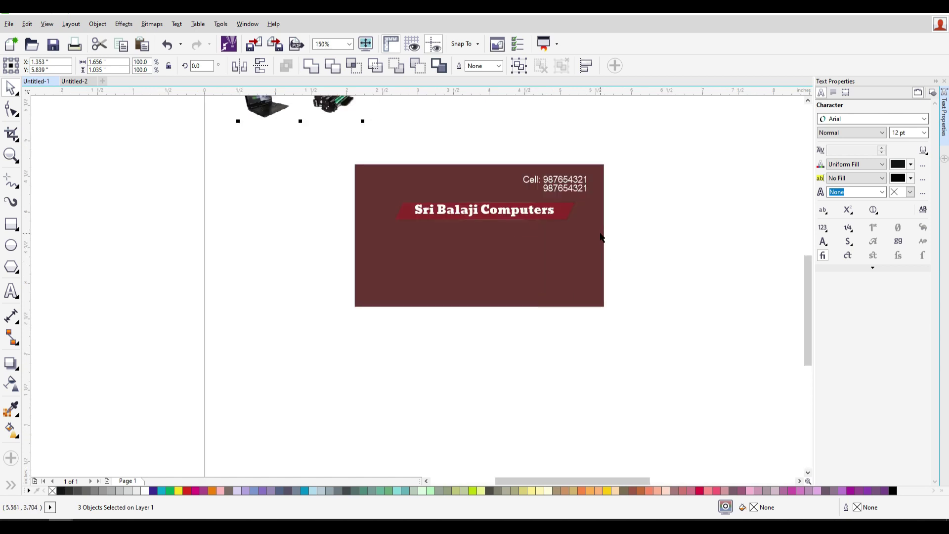
pyautogui.scroll(2, 601, 235)
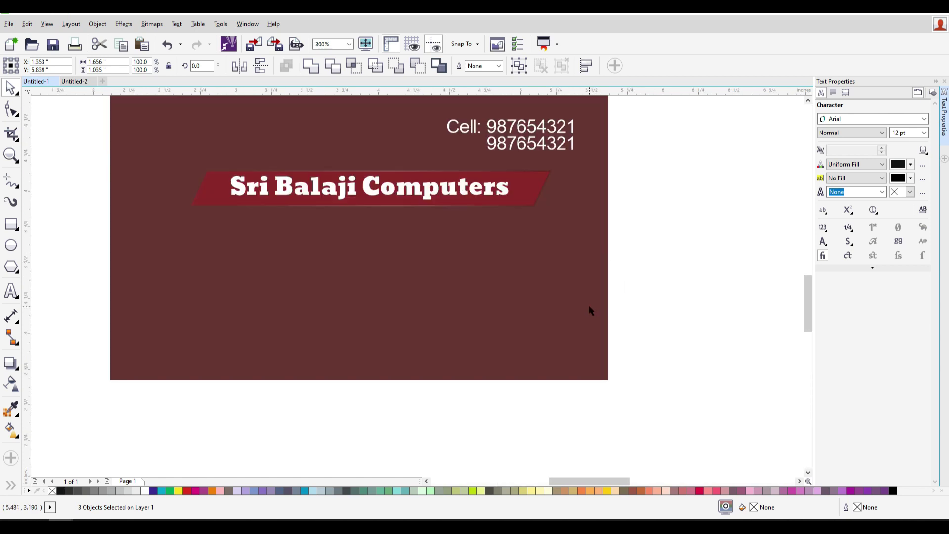
pyautogui.scroll(2, 542, 259)
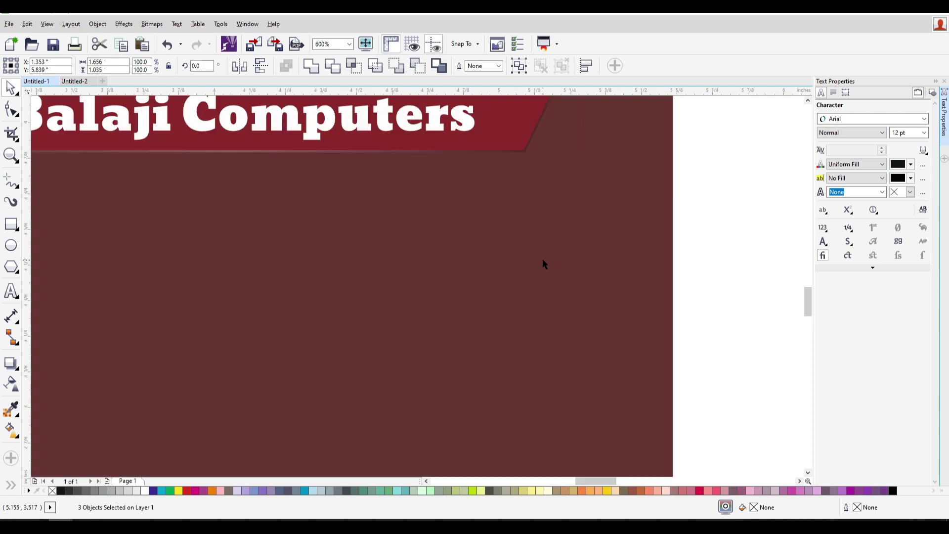
pyautogui.scroll(-2, 548, 260)
pyautogui.click(17, 227)
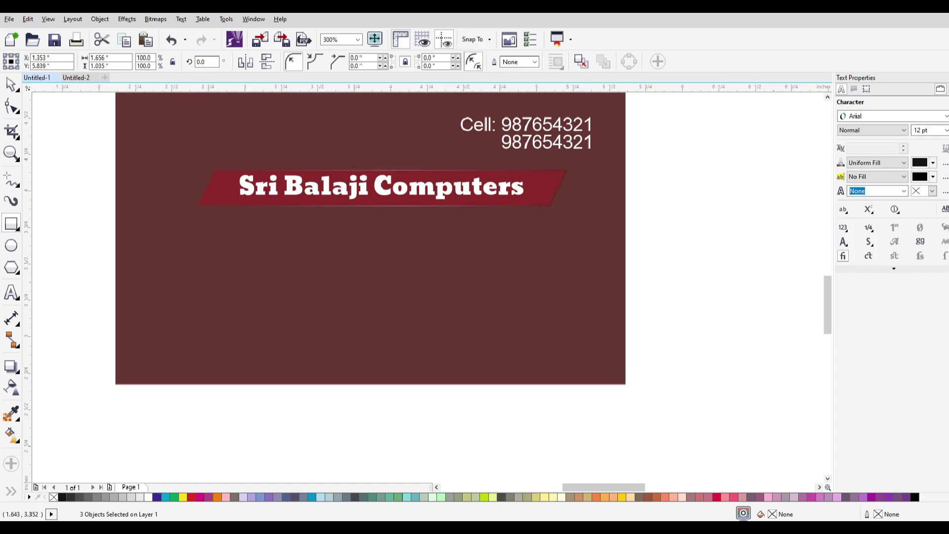
pyautogui.doubleClick(12, 227)
pyautogui.click(19, 230)
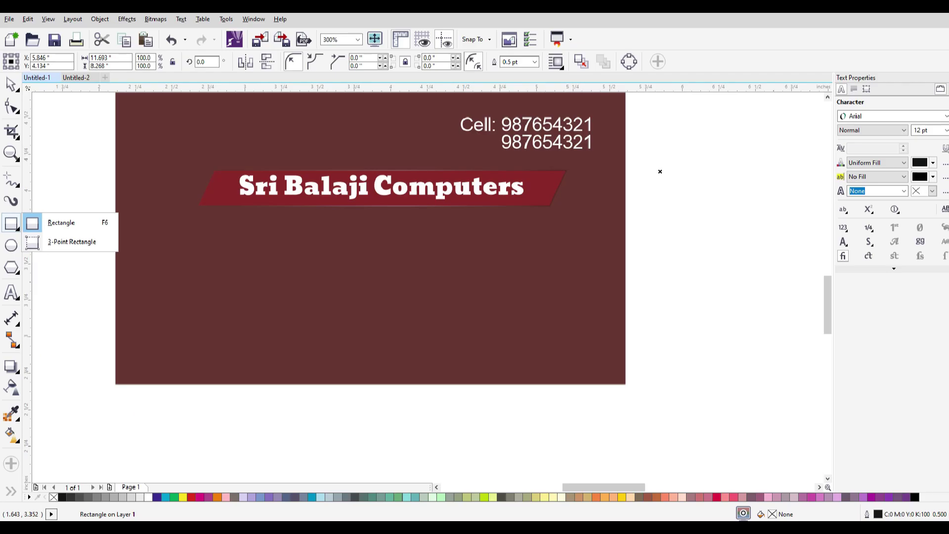
pyautogui.click(119, 216)
pyautogui.moveTo(410, 250); pyautogui.dragTo(493, 307)
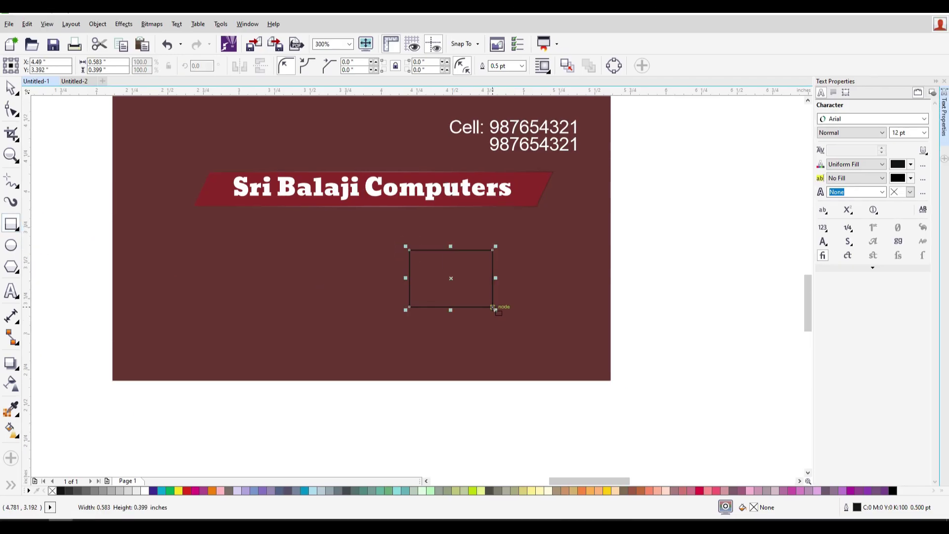
# Remove the new rectangle's outline and fill it with white
pyautogui.scroll(2, 493, 306)
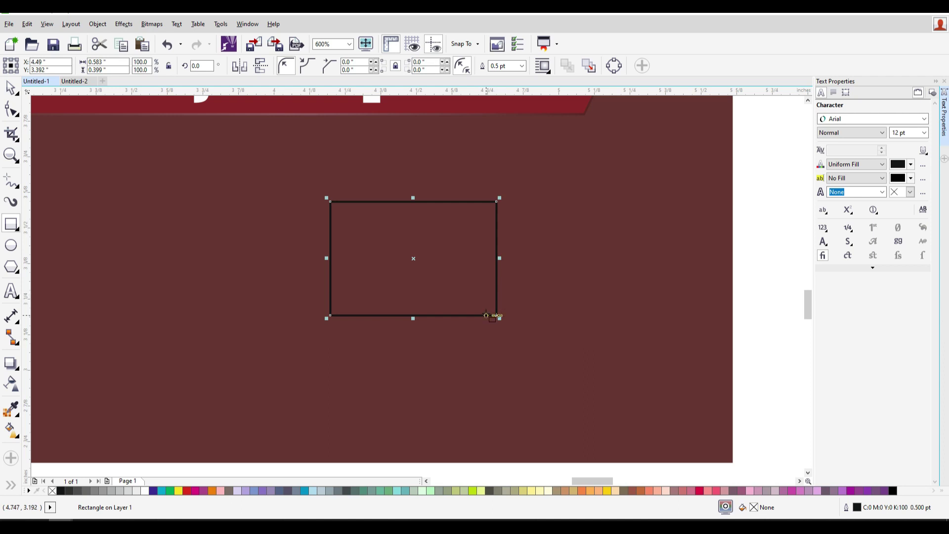
pyautogui.click(16, 89)
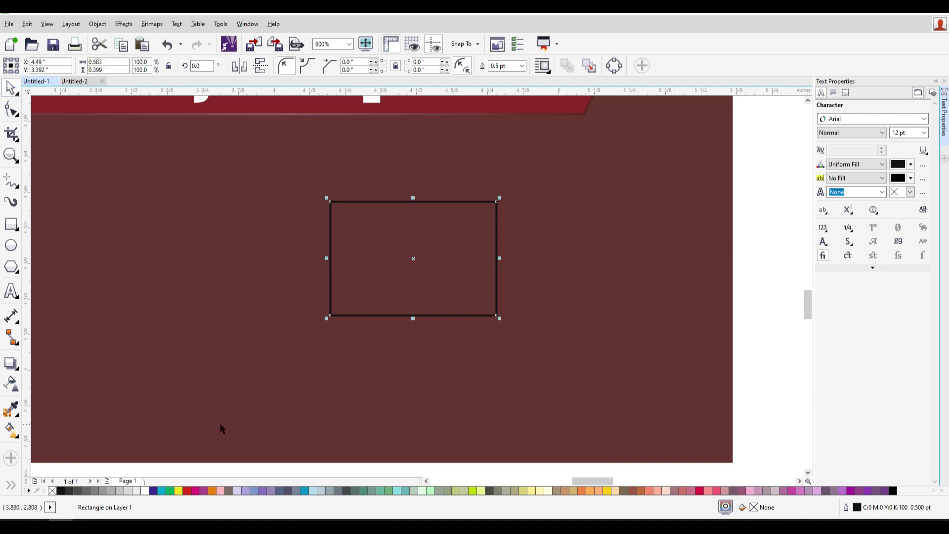
pyautogui.rightClick(52, 490)
pyautogui.click(144, 490)
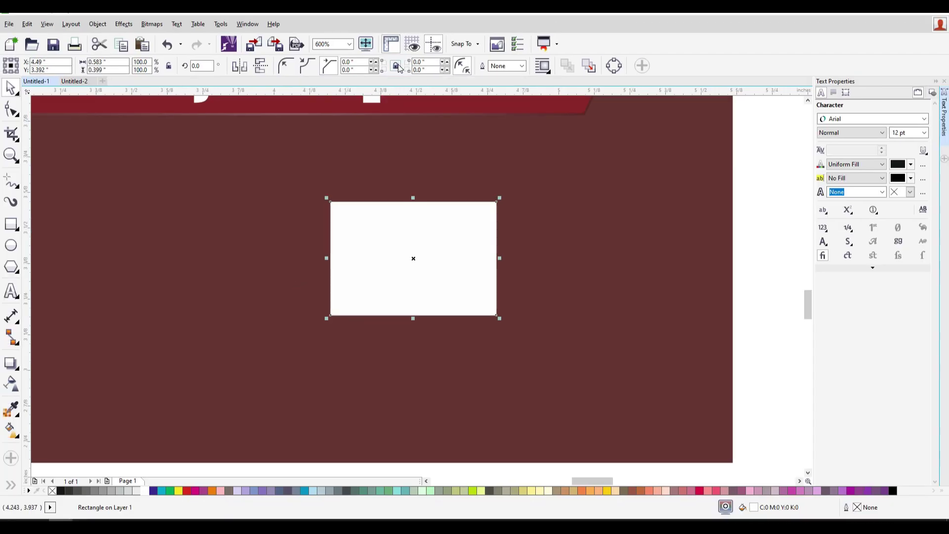
# Unlink the rectangle's corners for separate editing and try a size of 5 on the upper-right corner
pyautogui.click(396, 67)
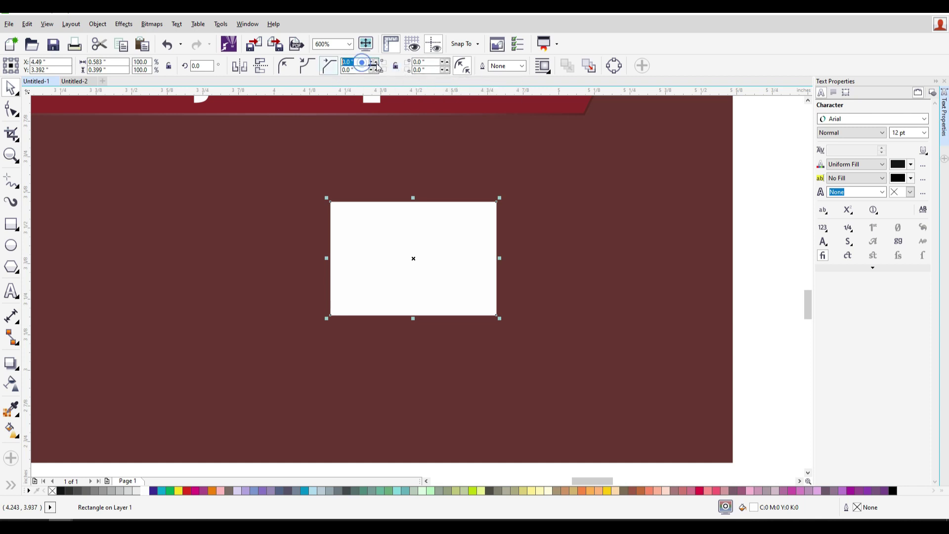
pyautogui.click(426, 61)
pyautogui.write('5')
pyautogui.press('Tab')
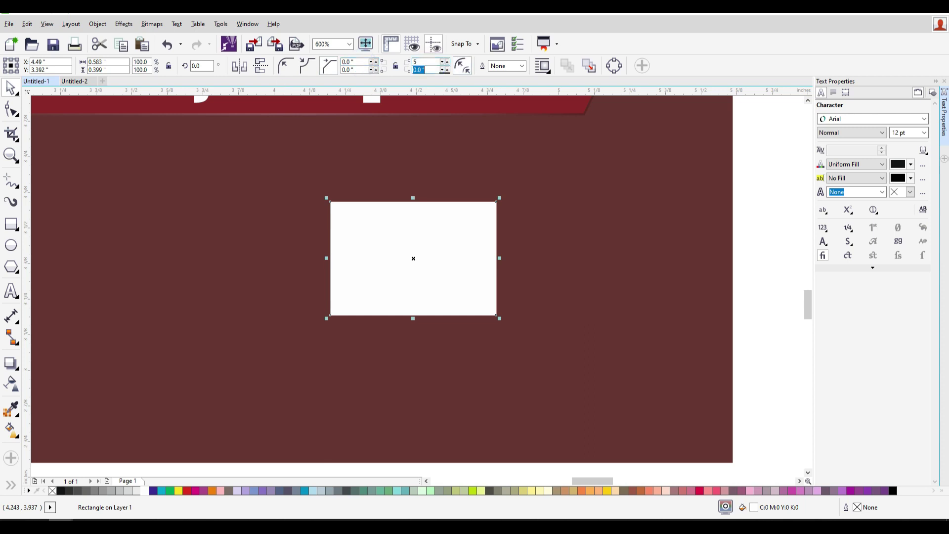
pyautogui.hotkey('ctrl', 'z')
# Change the document units to millimeters
pyautogui.click(345, 134)
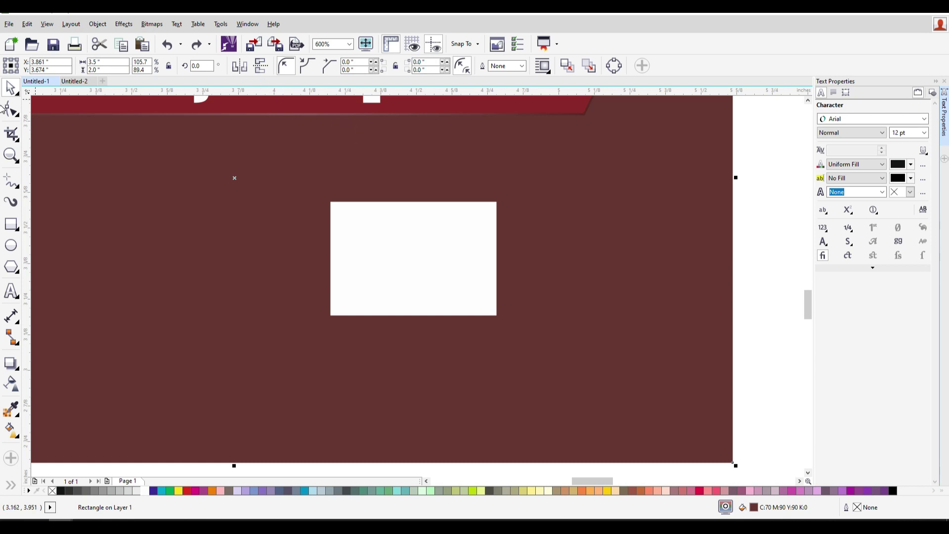
pyautogui.click(779, 236)
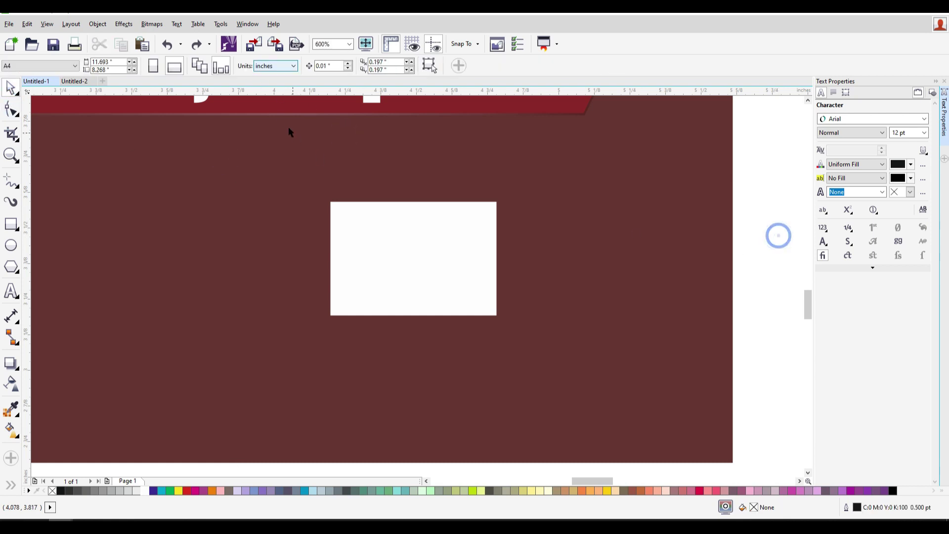
pyautogui.click(279, 66)
pyautogui.click(285, 88)
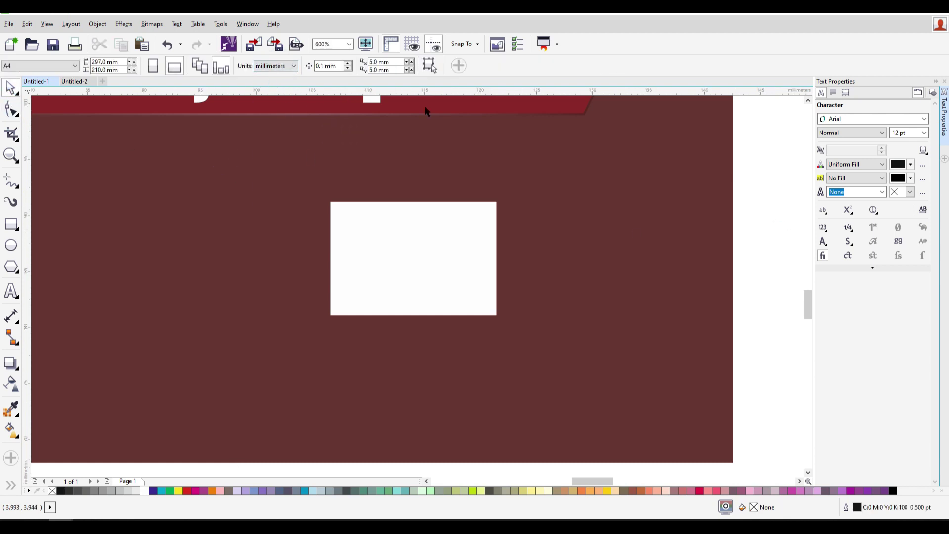
# Try a 5 mm chamfer on the white rectangle's upper-right corner
pyautogui.click(422, 223)
pyautogui.click(364, 62)
pyautogui.press('Tab')
pyautogui.press('Tab')
pyautogui.press('Tab')
pyautogui.write('5')
pyautogui.press('Tab')
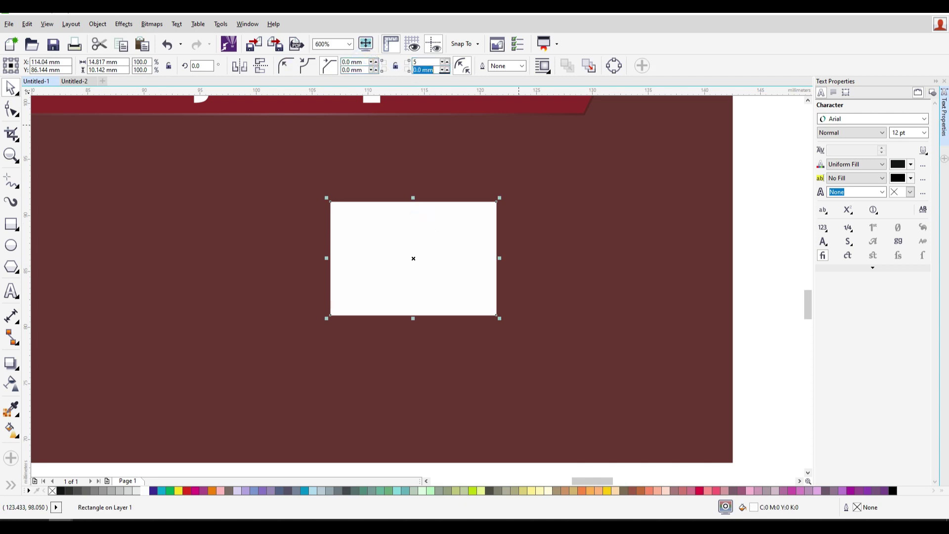
pyautogui.press('Return')
# Set the white rectangle's upper-right and lower-left corner chamfers to 2 mm each
pyautogui.hotkey('shift', 'Tab')
pyautogui.hotkey('shift', 'Tab')
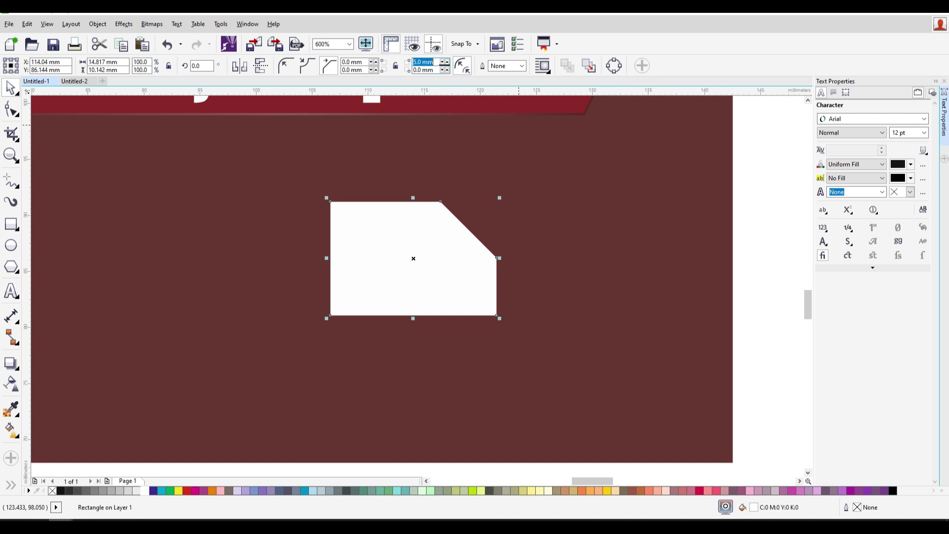
pyautogui.write('3')
pyautogui.write('2')
pyautogui.press('Return')
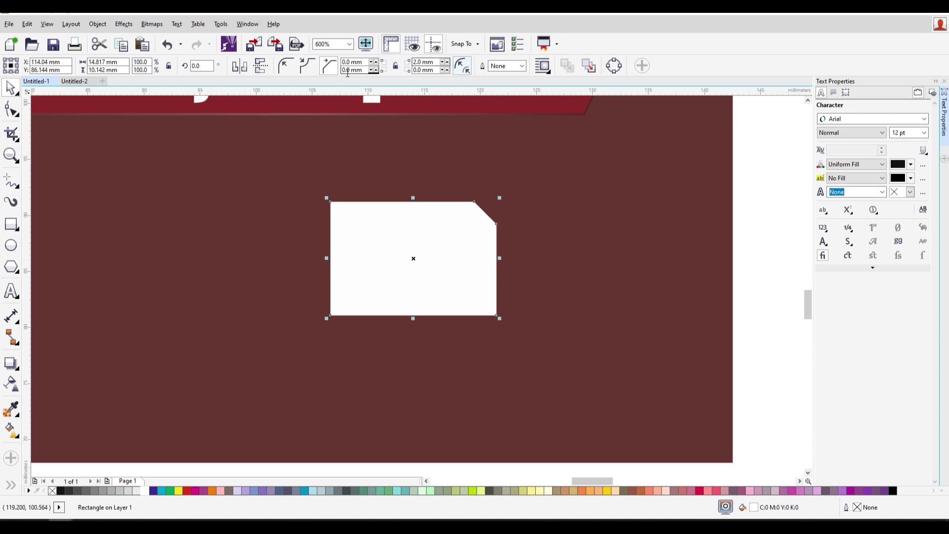
pyautogui.click(366, 72)
pyautogui.write('2')
pyautogui.press('Return')
pyautogui.click(545, 242)
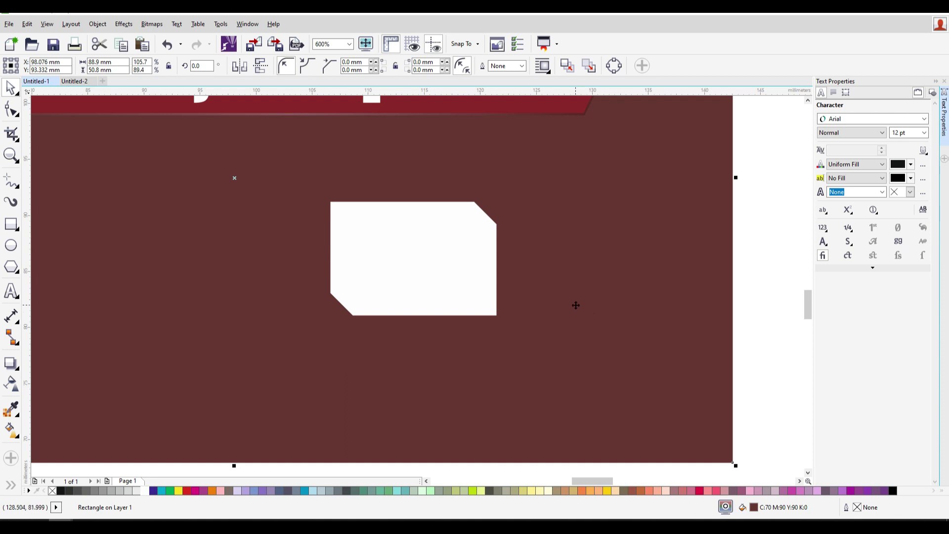
pyautogui.moveTo(442, 263); pyautogui.dragTo(489, 261)
pyautogui.hotkey('ctrl', 'z')
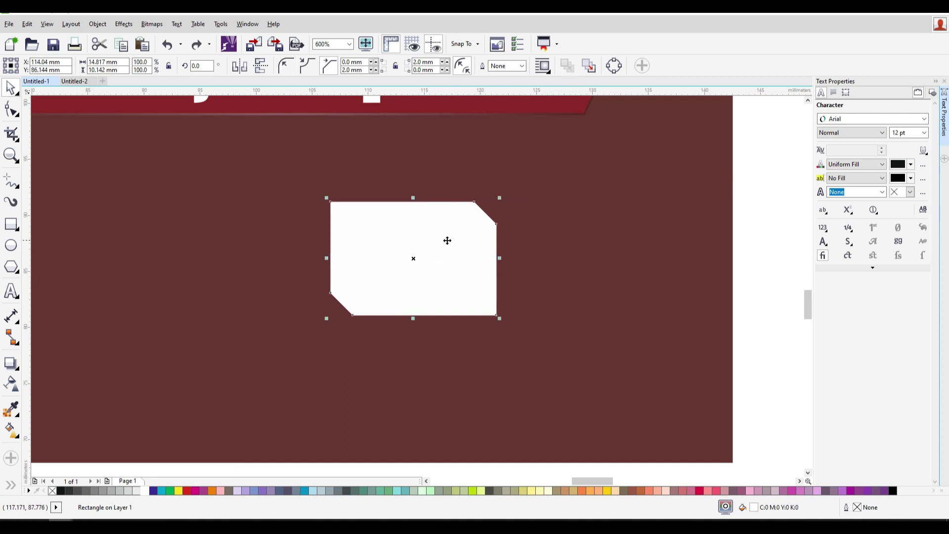
pyautogui.scroll(1, 443, 251)
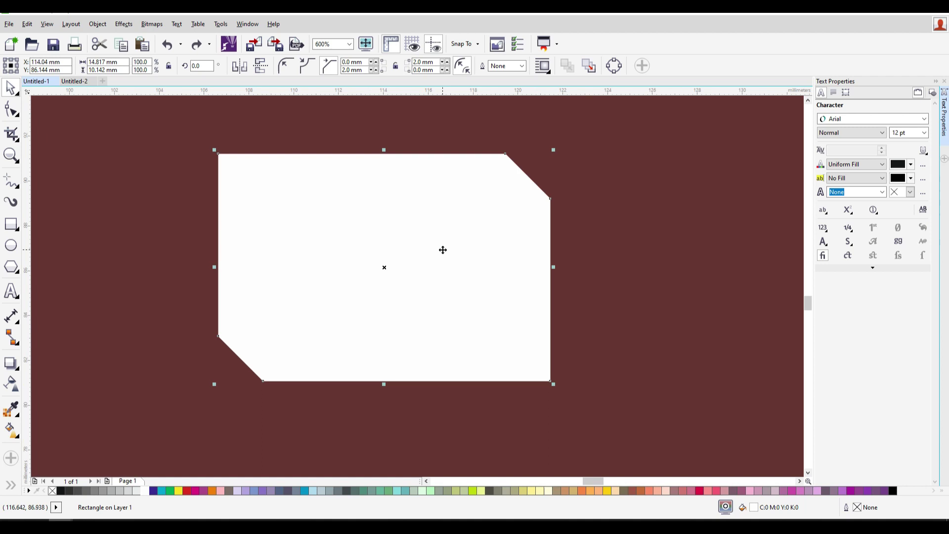
pyautogui.moveTo(411, 252); pyautogui.dragTo(532, 279)
pyautogui.hotkey('ctrl', 'z')
# Apply an inside contour with 2 steps and an offset of about 0.46 mm to the chamfered white rectangle
pyautogui.click(21, 371)
pyautogui.click(20, 369)
pyautogui.click(13, 348)
pyautogui.click(58, 381)
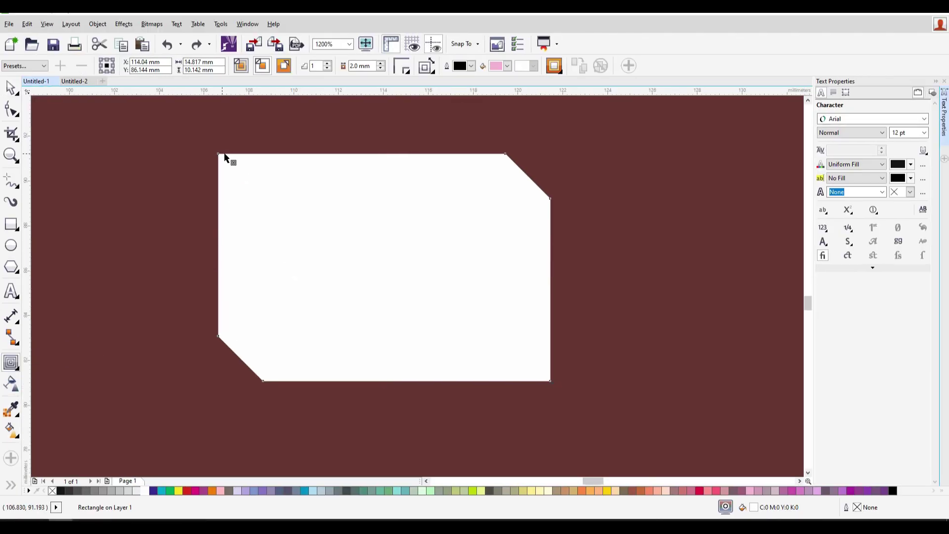
pyautogui.moveTo(222, 158); pyautogui.dragTo(225, 168)
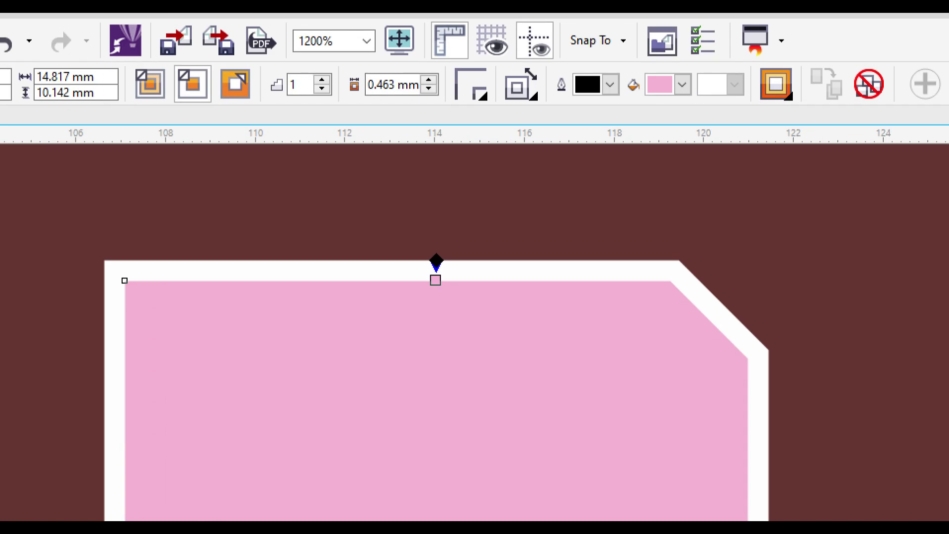
pyautogui.hotkey('ctrl', '2')
pyautogui.moveTo(309, 96); pyautogui.dragTo(320, 164)
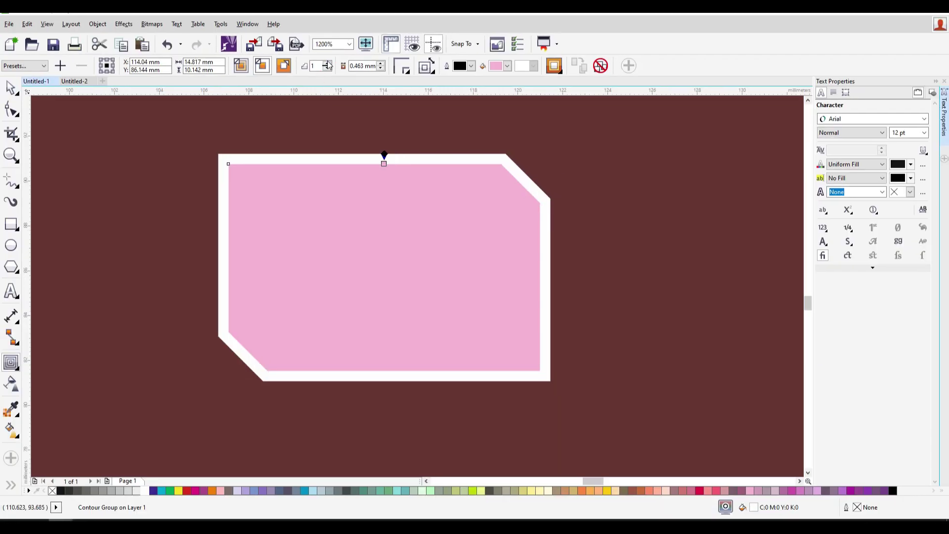
pyautogui.click(327, 64)
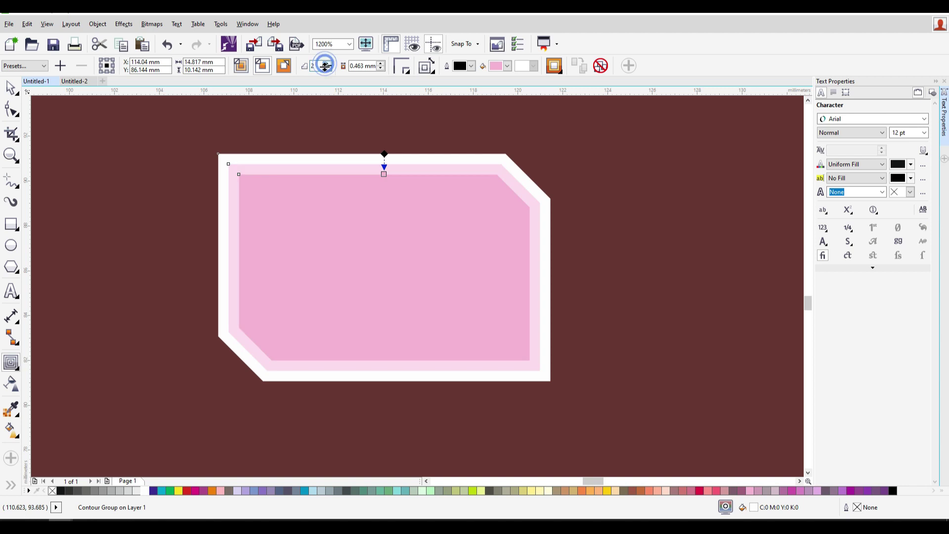
pyautogui.click(380, 69)
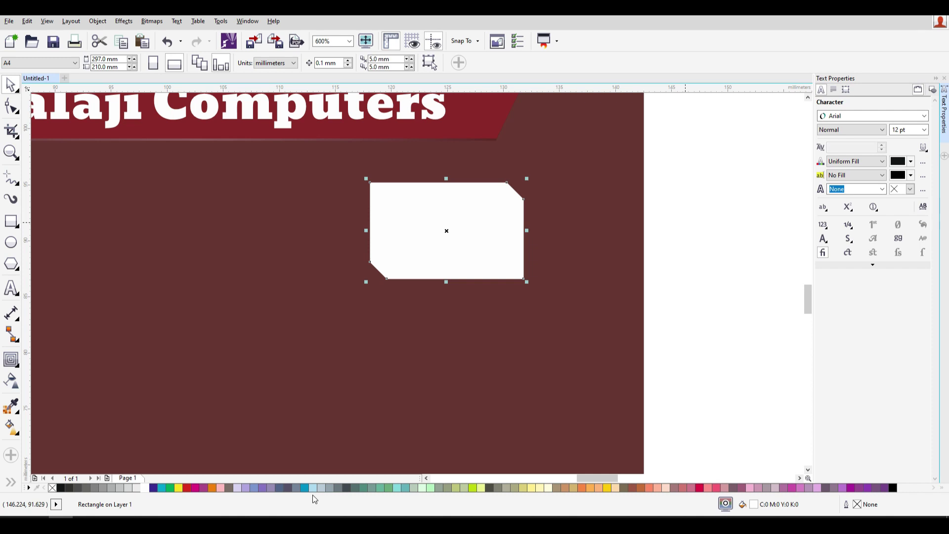
# Apply an outside contour with 2 steps and an offset of about 0.2 mm to the chamfered white rectangle
pyautogui.moveTo(487, 206); pyautogui.dragTo(550, 260)
pyautogui.hotkey('ctrl', 'z')
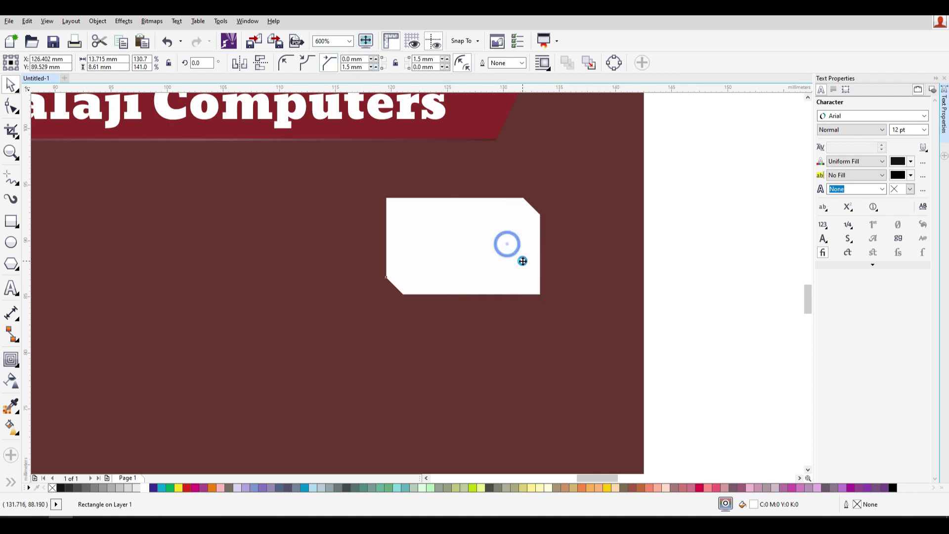
pyautogui.scroll(1, 473, 206)
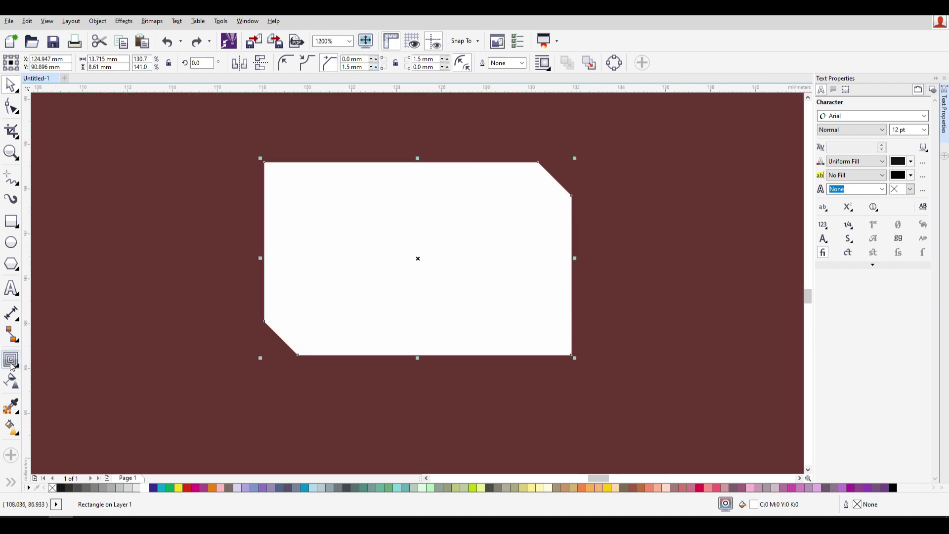
pyautogui.click(15, 366)
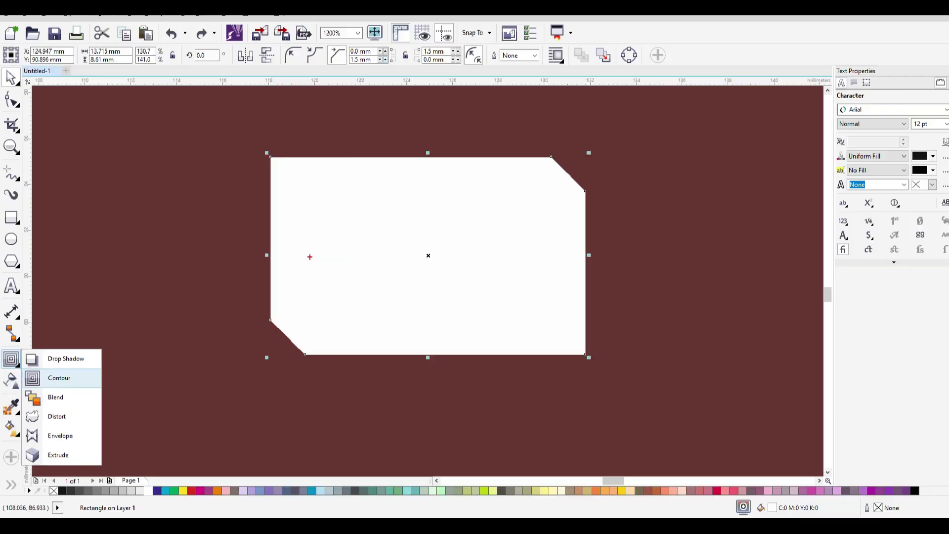
pyautogui.click(75, 378)
pyautogui.moveTo(265, 163)
pyautogui.mouseDown()
pyautogui.moveTo(259, 183)
pyautogui.moveTo(260, 154)
pyautogui.mouseUp()
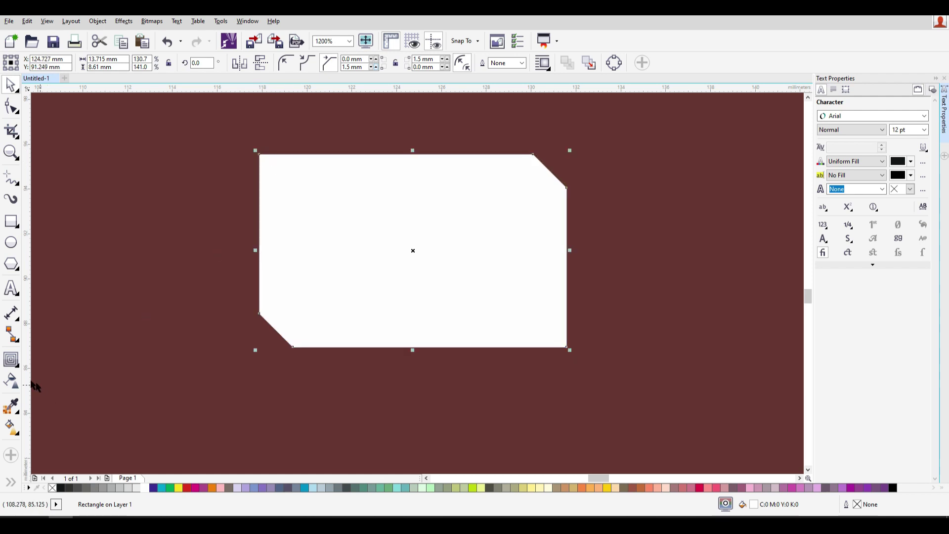
pyautogui.click(11, 359)
pyautogui.click(256, 155)
pyautogui.moveTo(249, 151); pyautogui.dragTo(252, 152)
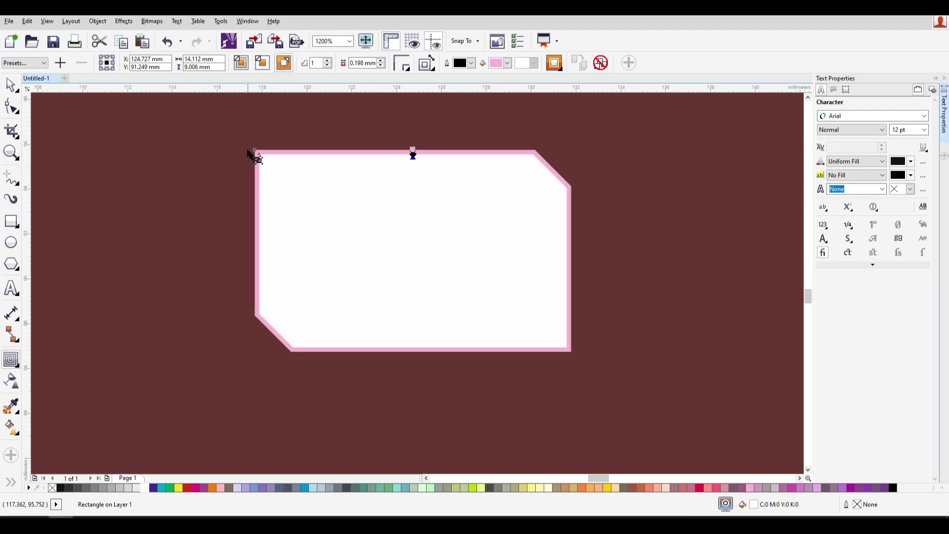
pyautogui.click(327, 61)
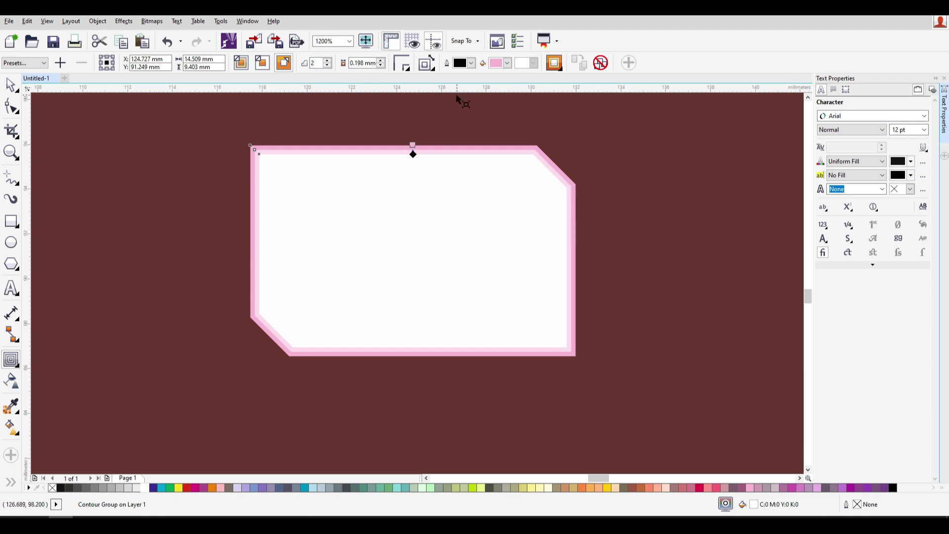
pyautogui.click(10, 85)
pyautogui.moveTo(430, 205); pyautogui.dragTo(524, 203)
pyautogui.hotkey('ctrl', 'z')
pyautogui.rightClick(480, 176)
pyautogui.click(658, 231)
pyautogui.moveTo(470, 192); pyautogui.dragTo(488, 224)
pyautogui.hotkey('ctrl', 'z')
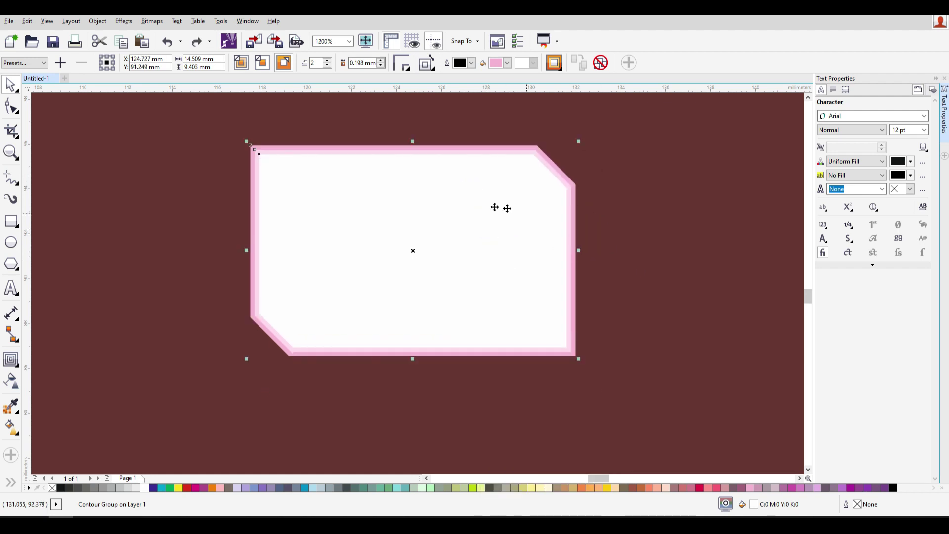
# Break the contour group apart and convert the separated shapes to curves
pyautogui.click(97, 21)
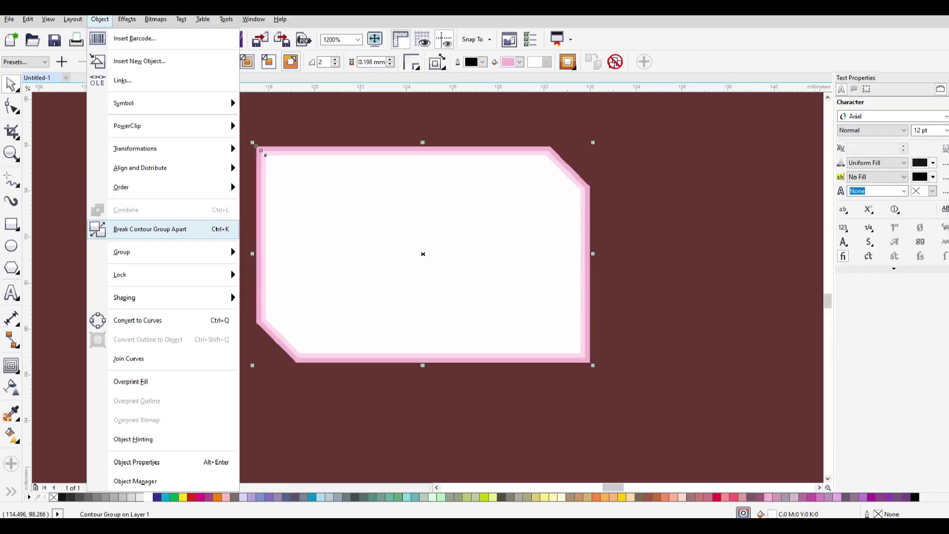
pyautogui.click(118, 87)
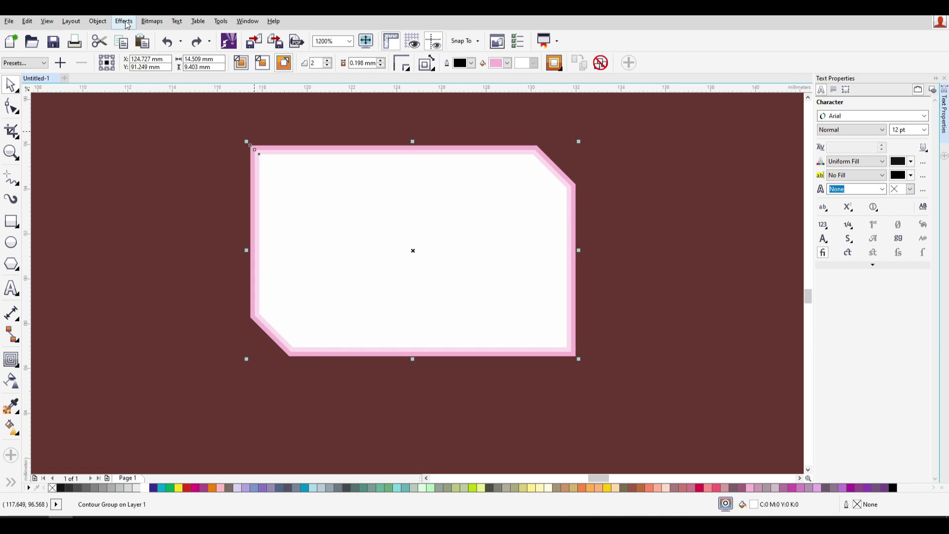
pyautogui.click(97, 22)
pyautogui.click(149, 225)
pyautogui.moveTo(454, 244); pyautogui.dragTo(553, 238)
pyautogui.hotkey('ctrl', 'z')
pyautogui.rightClick(449, 203)
pyautogui.click(654, 275)
pyautogui.hotkey('ctrl', 'z')
pyautogui.rightClick(464, 194)
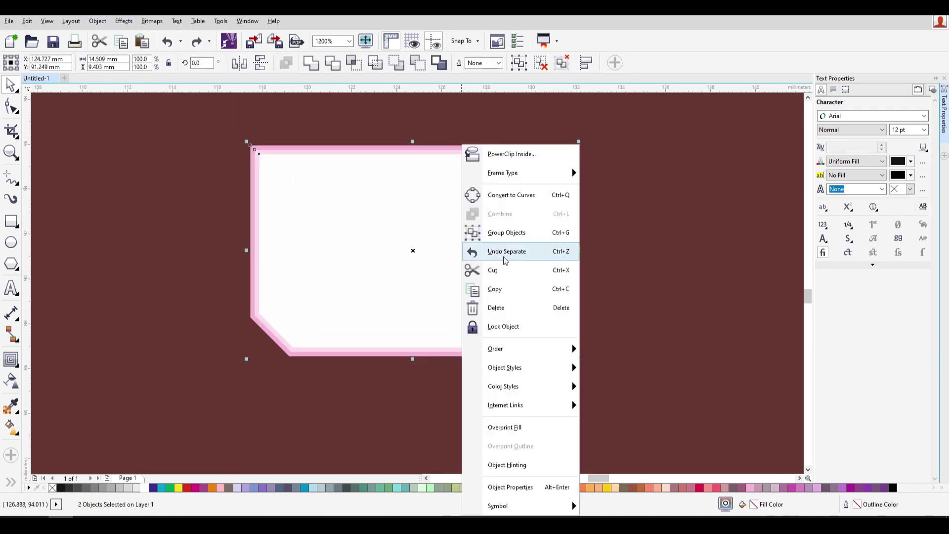
pyautogui.click(530, 198)
# Test-move the white shape and its pink border layers separately, undoing each move
pyautogui.moveTo(505, 221); pyautogui.dragTo(543, 278)
pyautogui.hotkey('ctrl', 'z')
pyautogui.moveTo(536, 155); pyautogui.dragTo(559, 181)
pyautogui.hotkey('ctrl', 'z')
pyautogui.moveTo(537, 146); pyautogui.dragTo(574, 141)
pyautogui.hotkey('ctrl', 'z')
pyautogui.hotkey('ctrl', 'z')
pyautogui.click(680, 239)
pyautogui.moveTo(534, 180); pyautogui.dragTo(553, 215)
pyautogui.hotkey('ctrl', 'z')
pyautogui.click(591, 224)
pyautogui.click(488, 219)
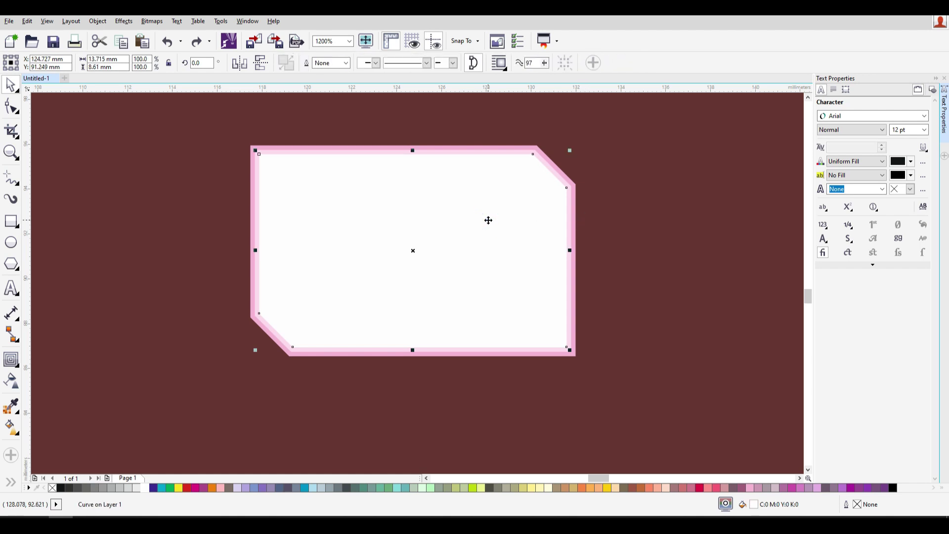
pyautogui.click(602, 221)
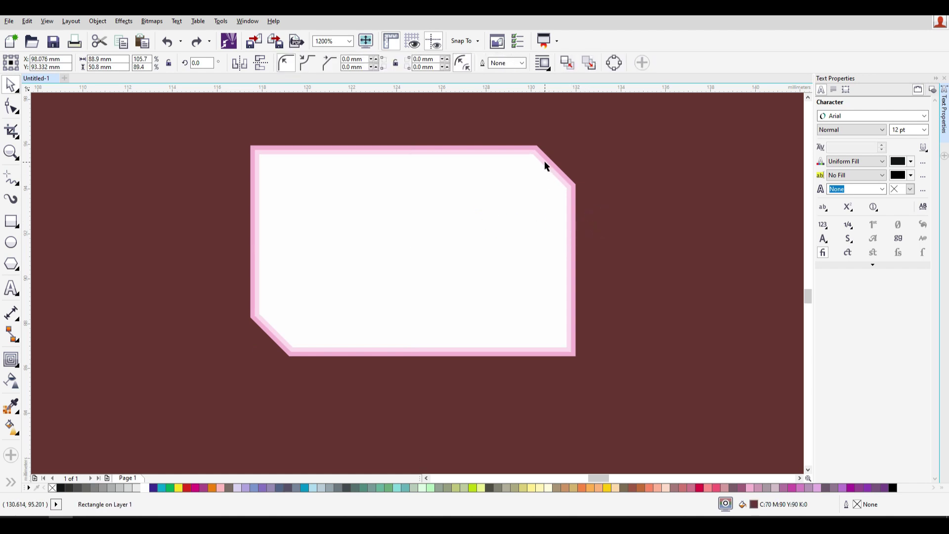
pyautogui.moveTo(545, 161); pyautogui.dragTo(570, 190)
pyautogui.hotkey('ctrl', 'z')
# Fill the outer border shape with orange (C:0 M:60 Y:80 K:0) and the inner border shape with a lighter orange
pyautogui.click(536, 148)
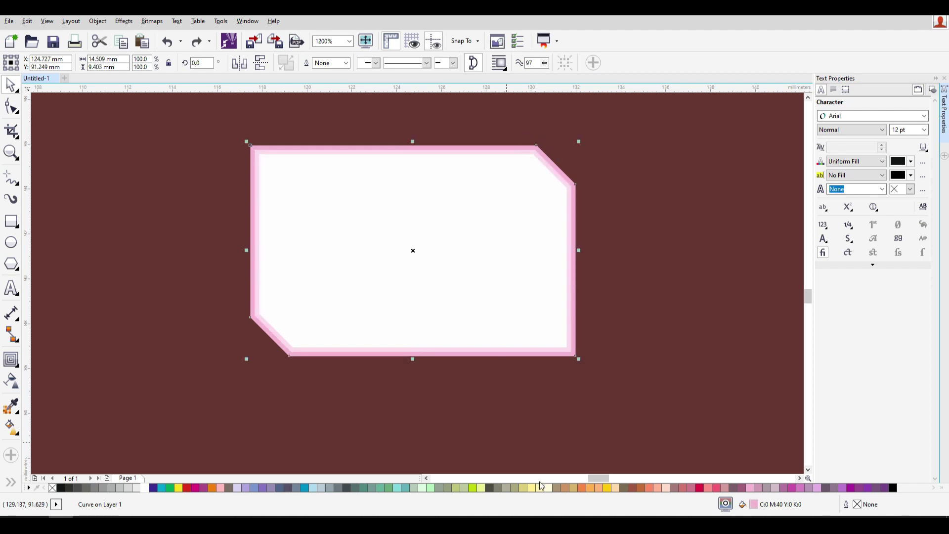
pyautogui.click(582, 488)
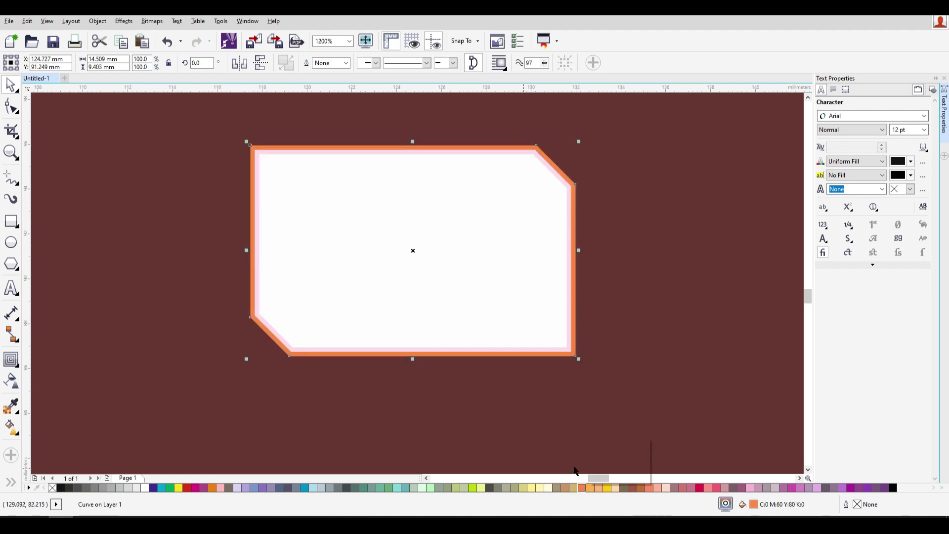
pyautogui.click(535, 153)
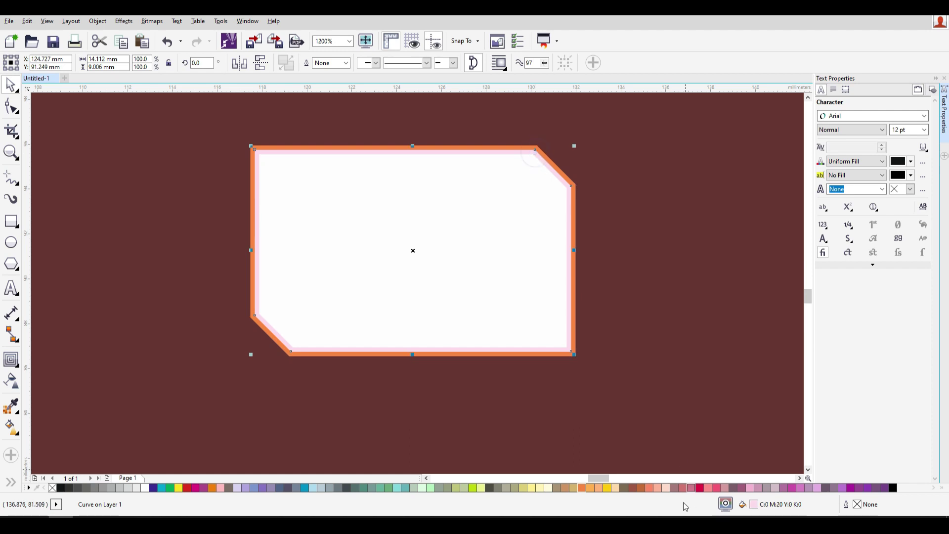
pyautogui.click(611, 488)
pyautogui.click(680, 285)
# Place the printer cartridge picture over the lower-left part of the white box and scale it to about 13 × 9.5 mm
pyautogui.scroll(-1, 611, 347)
pyautogui.moveTo(746, 409); pyautogui.dragTo(384, 241)
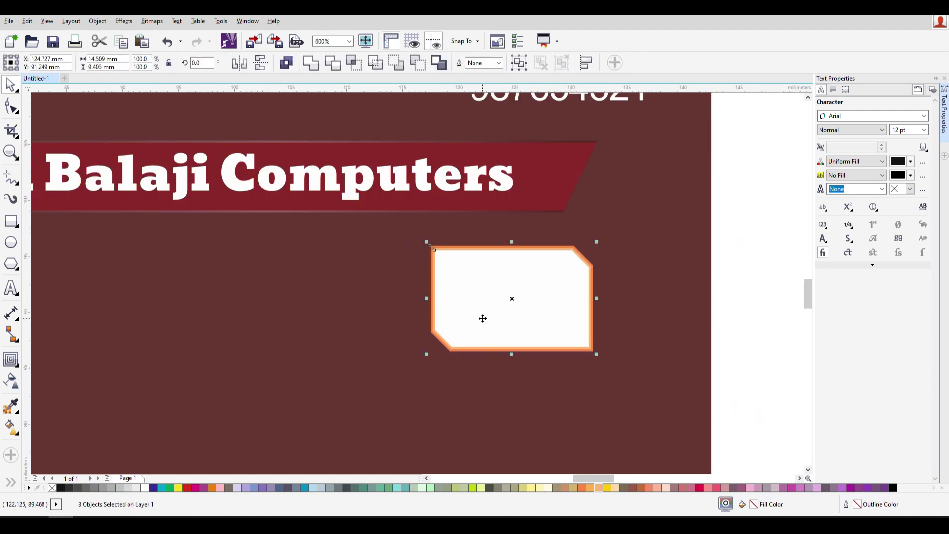
pyautogui.scroll(-4, 483, 318)
pyautogui.click(672, 287)
pyautogui.moveTo(284, 174); pyautogui.dragTo(487, 328)
pyautogui.scroll(2, 487, 329)
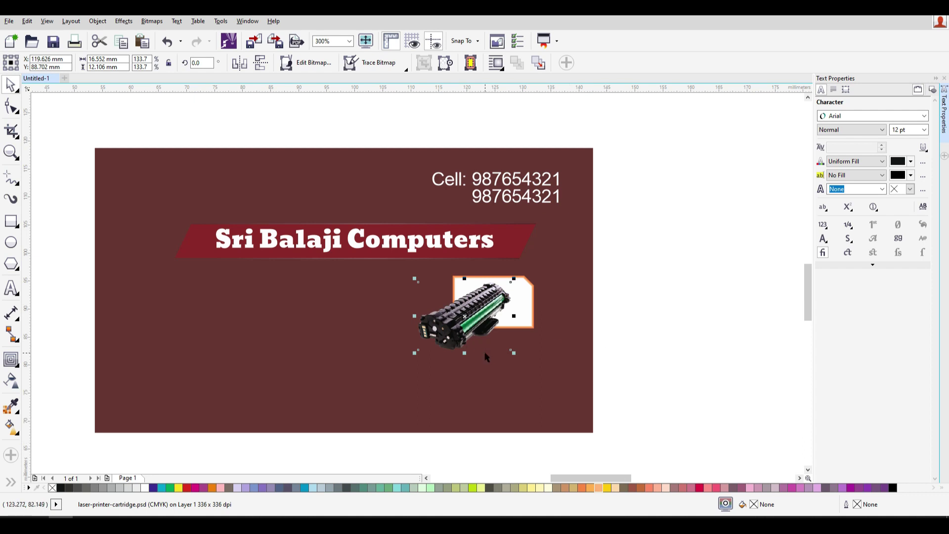
pyautogui.moveTo(513, 353); pyautogui.dragTo(492, 336)
pyautogui.moveTo(451, 310); pyautogui.dragTo(470, 326)
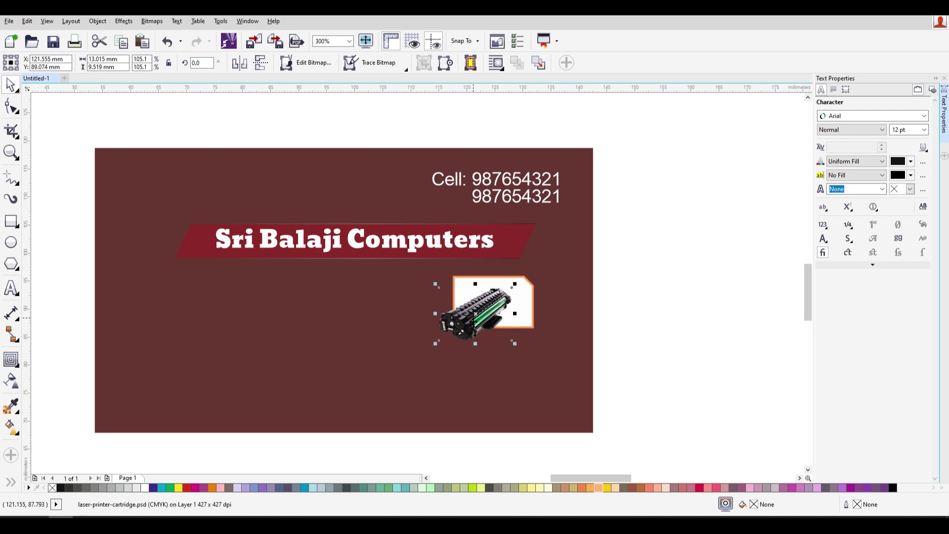
# Place a copy of the cartridge and its box about 30.5 mm to the left and delete the copied cartridge picture
pyautogui.scroll(2, 485, 289)
pyautogui.scroll(-4, 574, 332)
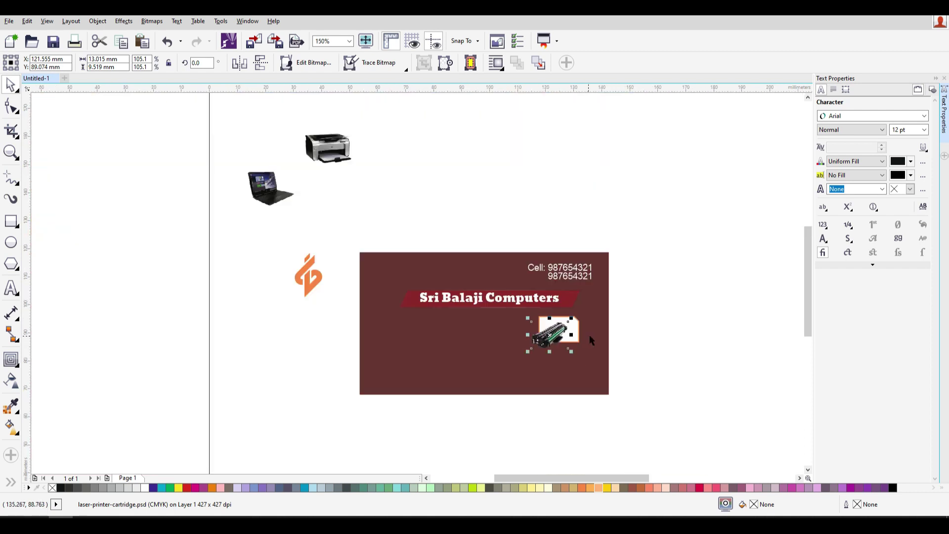
pyautogui.moveTo(521, 312); pyautogui.dragTo(670, 365)
pyautogui.scroll(2, 496, 321)
pyautogui.moveTo(617, 322); pyautogui.dragTo(439, 322)
pyautogui.press('Right')
pyautogui.press('Right')
pyautogui.press('Right')
pyautogui.press('Right')
pyautogui.press('Right')
pyautogui.press('Right')
pyautogui.press('Right')
pyautogui.press('Right')
pyautogui.press('Right')
pyautogui.press('Right')
pyautogui.press('Right')
pyautogui.press('Right')
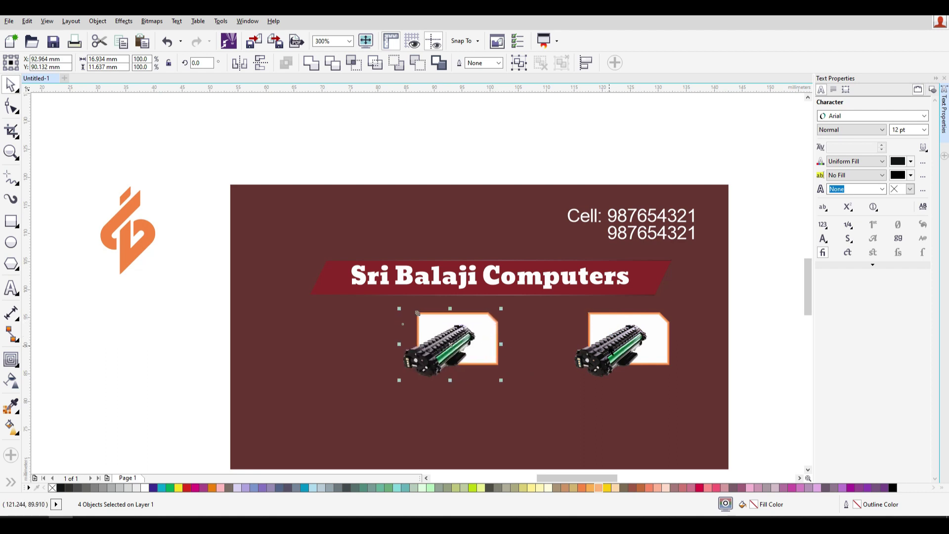
pyautogui.click(756, 289)
pyautogui.click(438, 328)
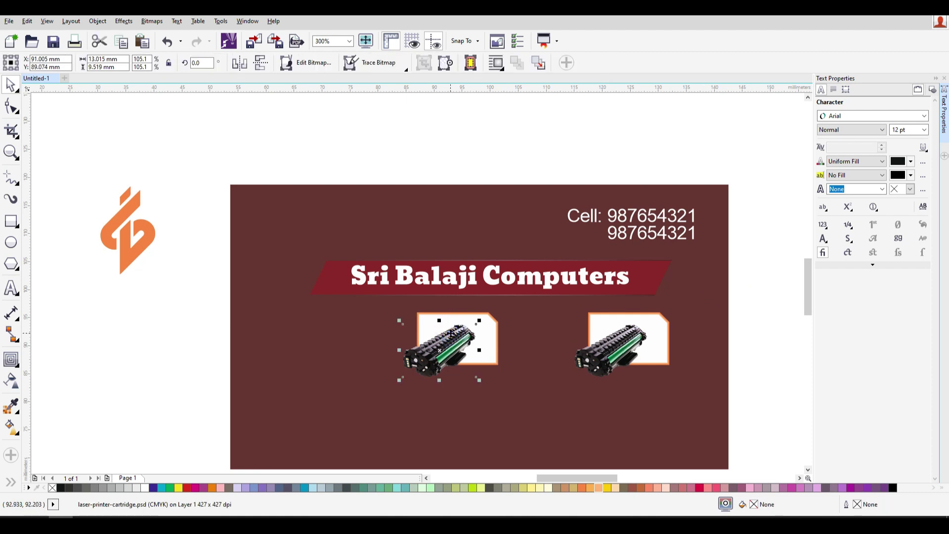
pyautogui.press('Delete')
pyautogui.scroll(-4, 439, 332)
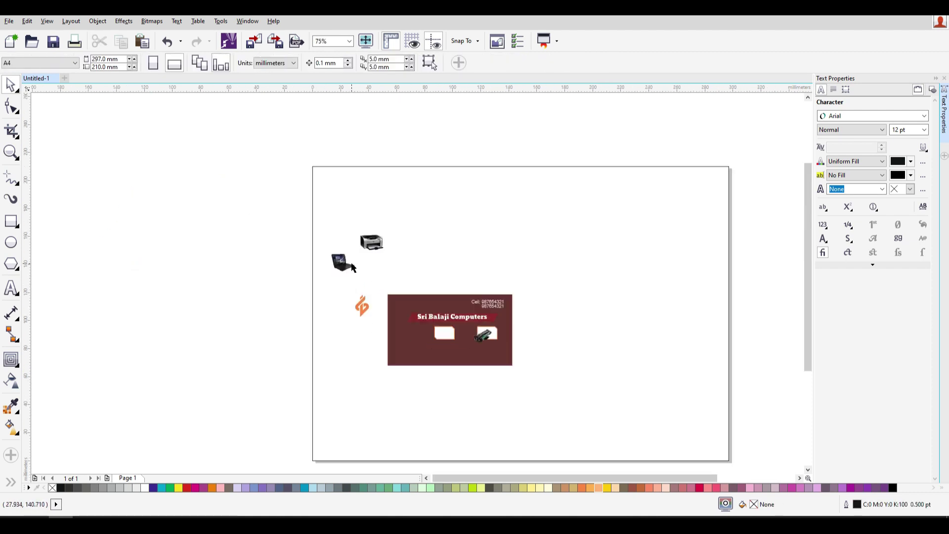
pyautogui.moveTo(371, 243); pyautogui.dragTo(471, 354)
pyautogui.moveTo(340, 264); pyautogui.dragTo(435, 340)
pyautogui.hotkey('ctrl', 'z')
pyautogui.hotkey('ctrl', 'z')
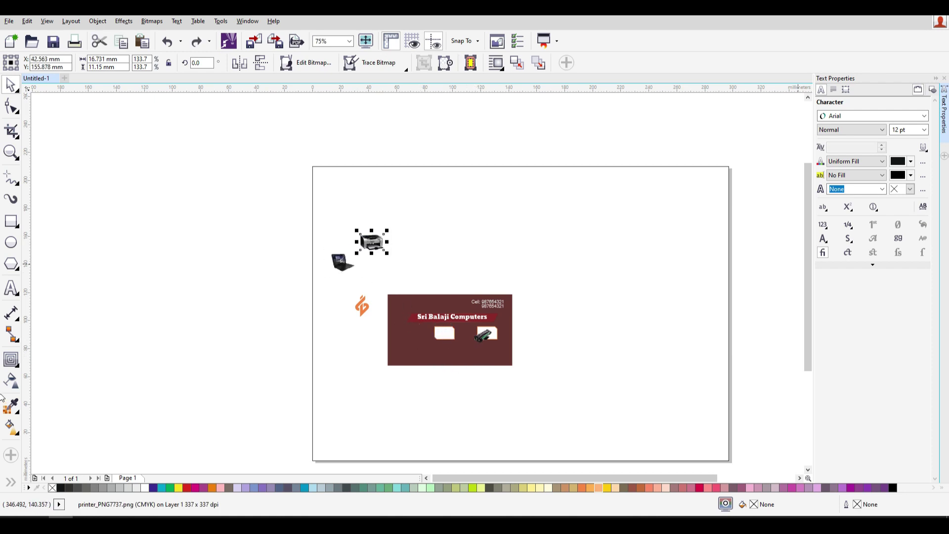
# Move the laptop picture onto the empty left box and scale it down to overlap the box's lower-left part
pyautogui.click(332, 274)
pyautogui.moveTo(336, 270); pyautogui.dragTo(428, 339)
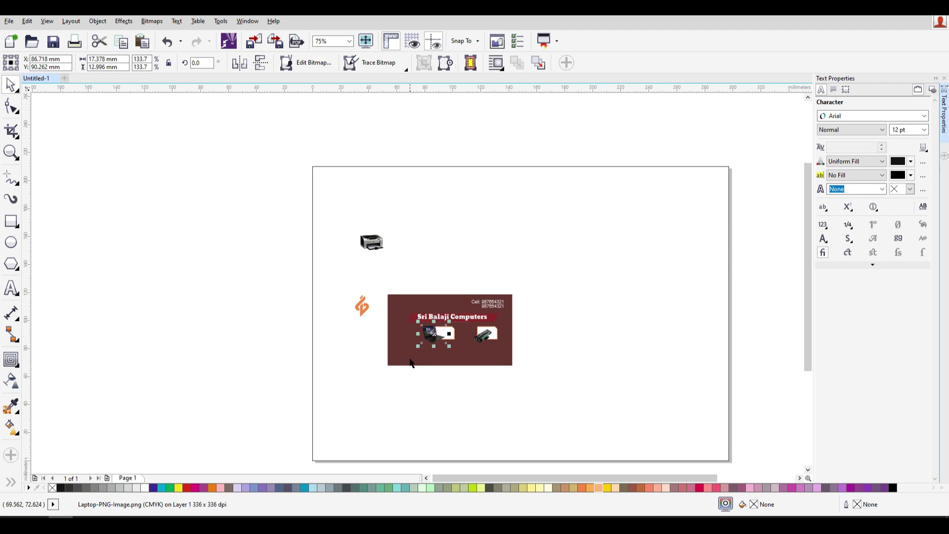
pyautogui.scroll(3, 422, 330)
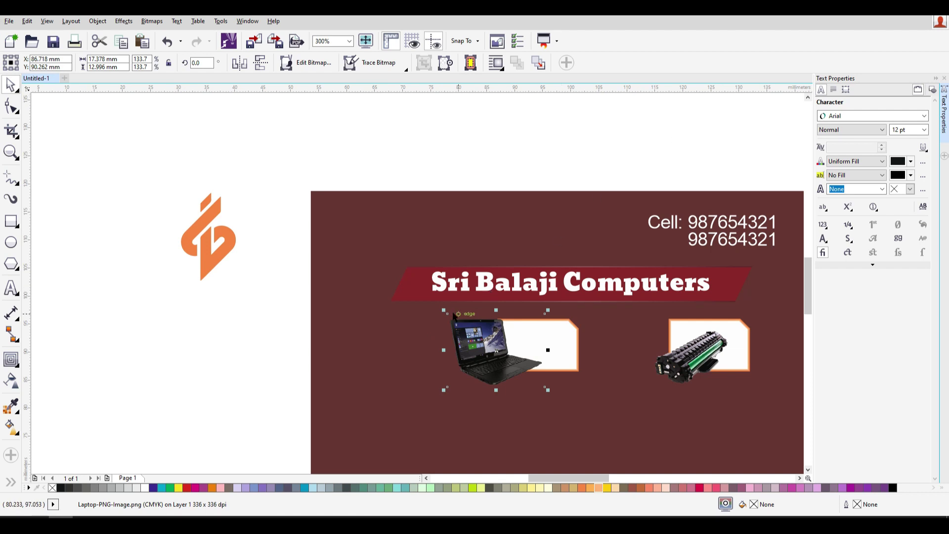
pyautogui.moveTo(444, 311); pyautogui.dragTo(467, 328)
pyautogui.moveTo(511, 371); pyautogui.dragTo(522, 373)
pyautogui.click(682, 363)
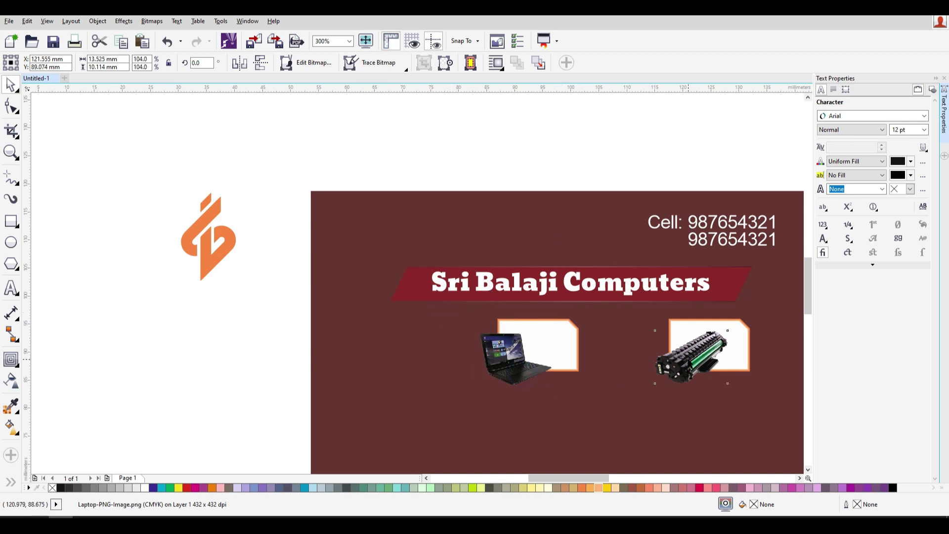
pyautogui.click(251, 345)
# Move the printer picture onto the card, below and between the two white boxes
pyautogui.scroll(-3, 250, 345)
pyautogui.moveTo(250, 254); pyautogui.dragTo(349, 366)
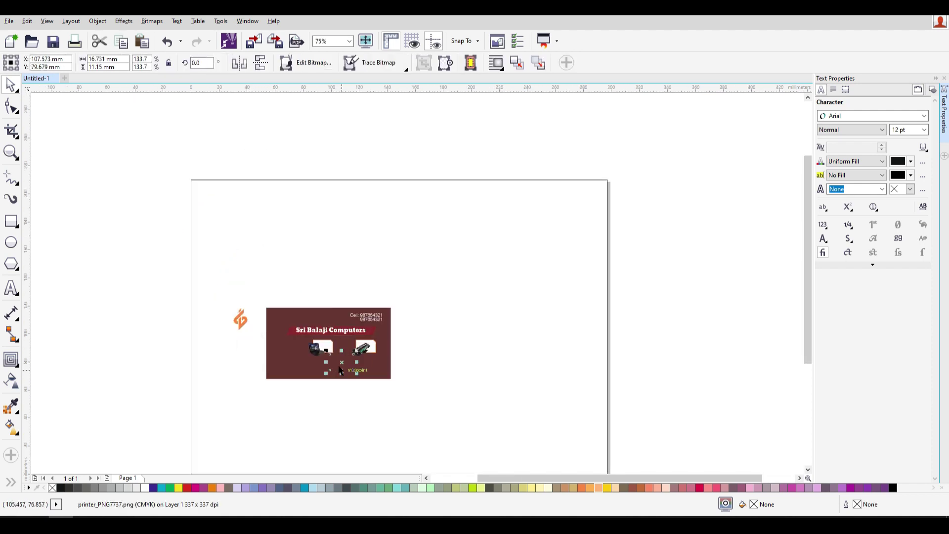
pyautogui.scroll(3, 350, 371)
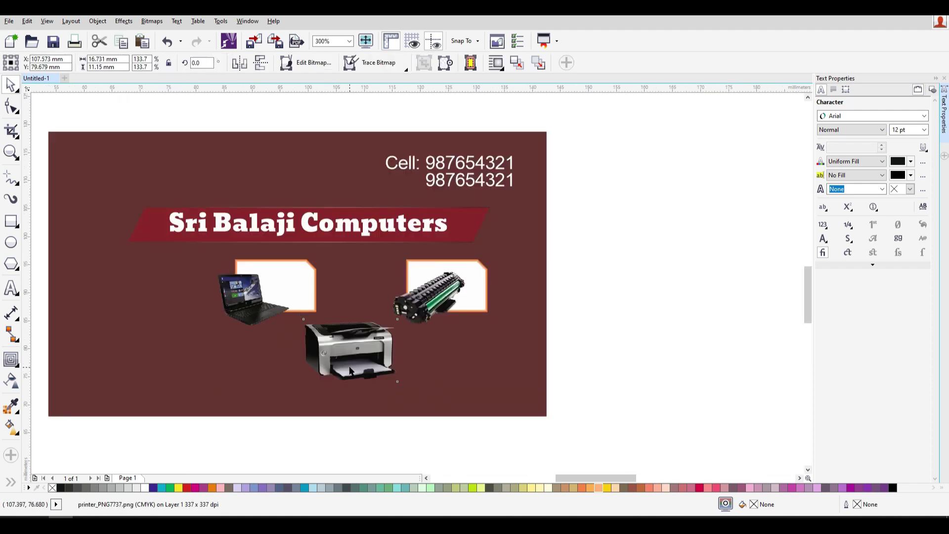
# Place a copy of the right-hand box over the printer picture and delete the cartridge copied with it
pyautogui.click(311, 273)
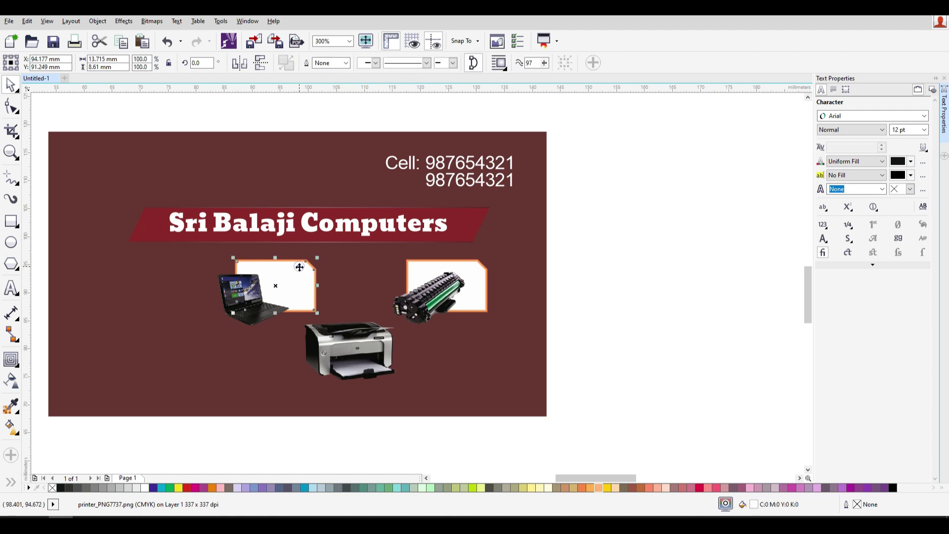
pyautogui.moveTo(601, 341); pyautogui.dragTo(387, 253)
pyautogui.moveTo(467, 275); pyautogui.dragTo(389, 339)
pyautogui.click(365, 449)
pyautogui.click(321, 350)
pyautogui.click(341, 360)
pyautogui.press('Delete')
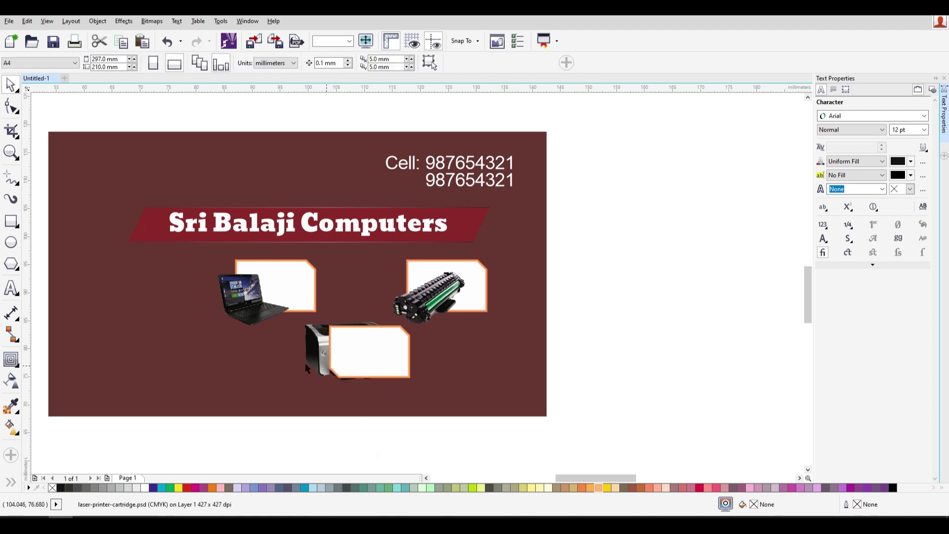
# Bring the printer picture to the front and scale it to about 12.6 × 8.4 mm over the lower box's left part
pyautogui.click(319, 336)
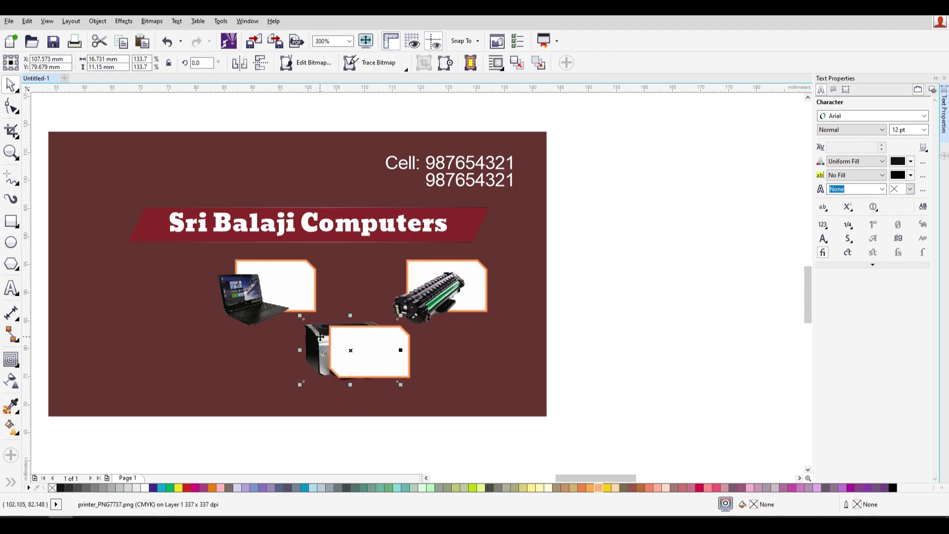
pyautogui.hotkey('shift', 'pageup')
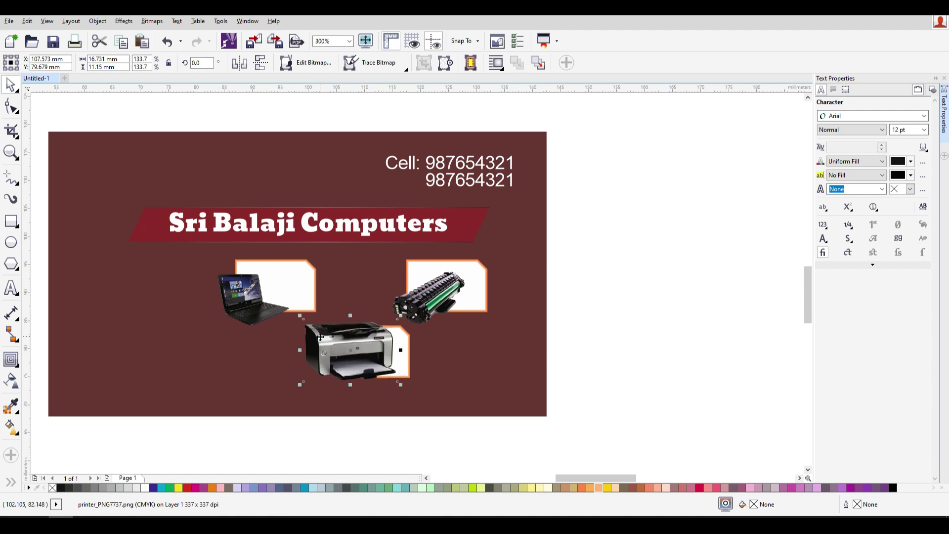
pyautogui.moveTo(401, 384); pyautogui.dragTo(374, 358)
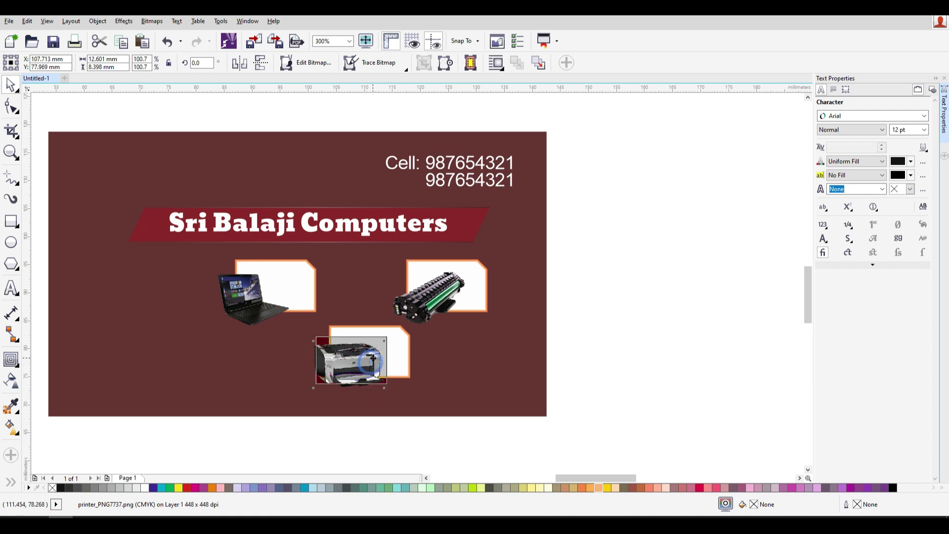
pyautogui.click(723, 349)
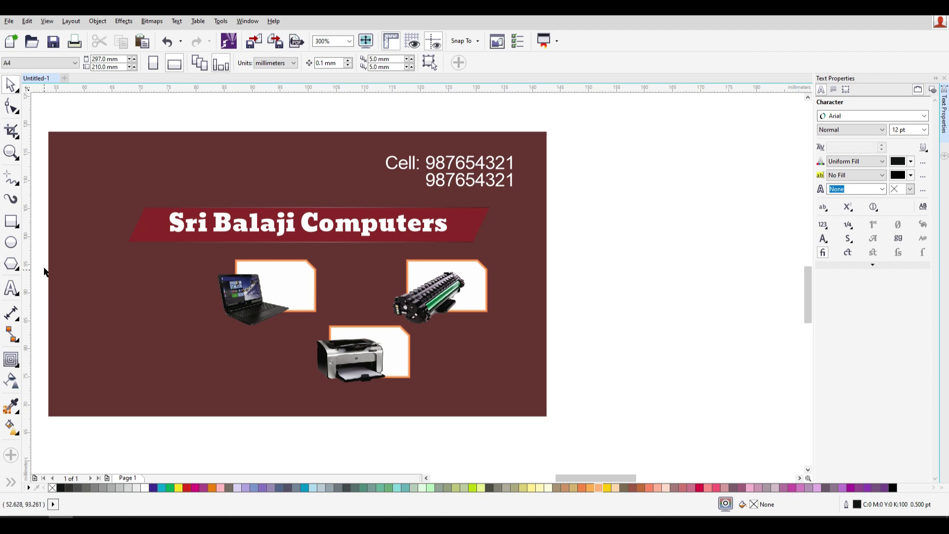
# Draw a circle about 12.5 mm across on the card's empty area beside the laptop picture
pyautogui.click(10, 241)
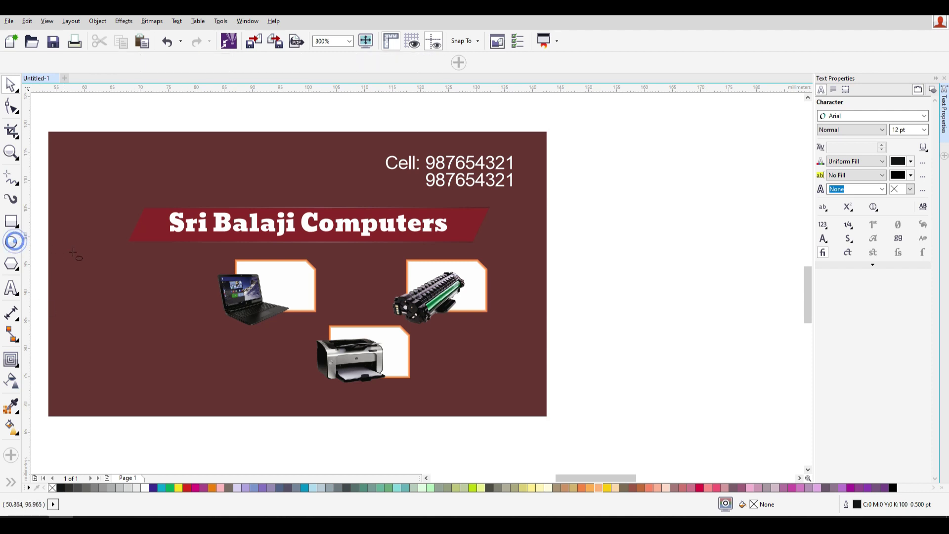
pyautogui.rightClick(11, 246)
pyautogui.press('Escape')
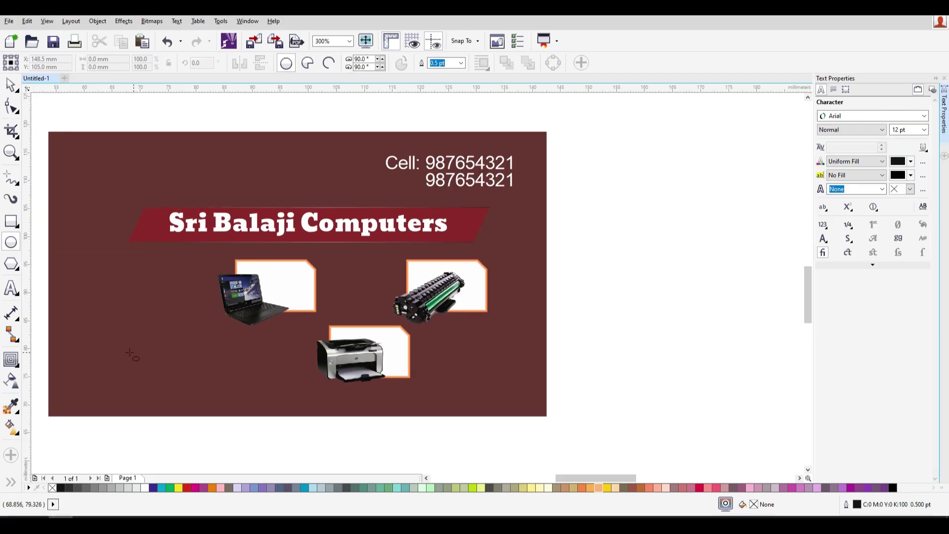
pyautogui.moveTo(205, 322); pyautogui.dragTo(396, 533)
pyautogui.moveTo(198, 397); pyautogui.dragTo(177, 355)
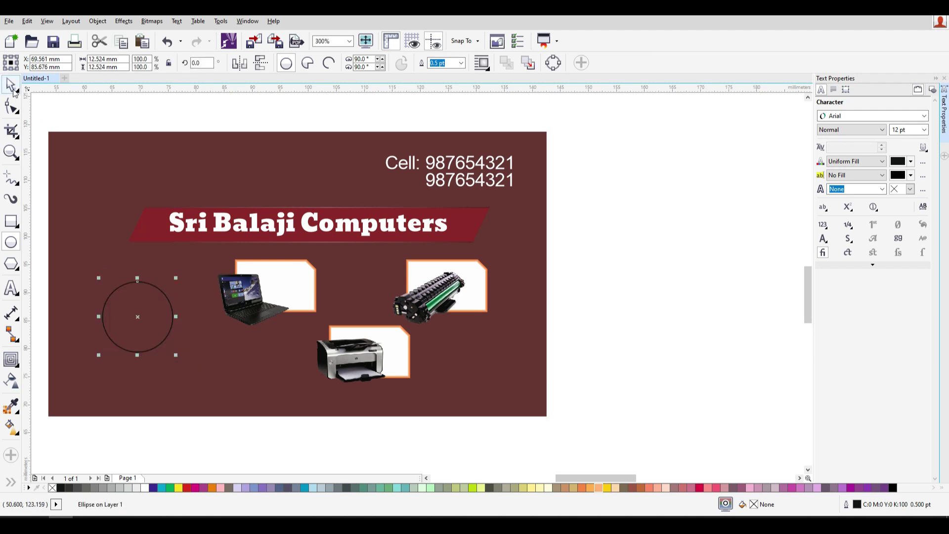
# Remove the circle's outline, fill it with orange (C0 M60 Y100 K0) and move it over the laptop picture
pyautogui.rightClick(53, 488)
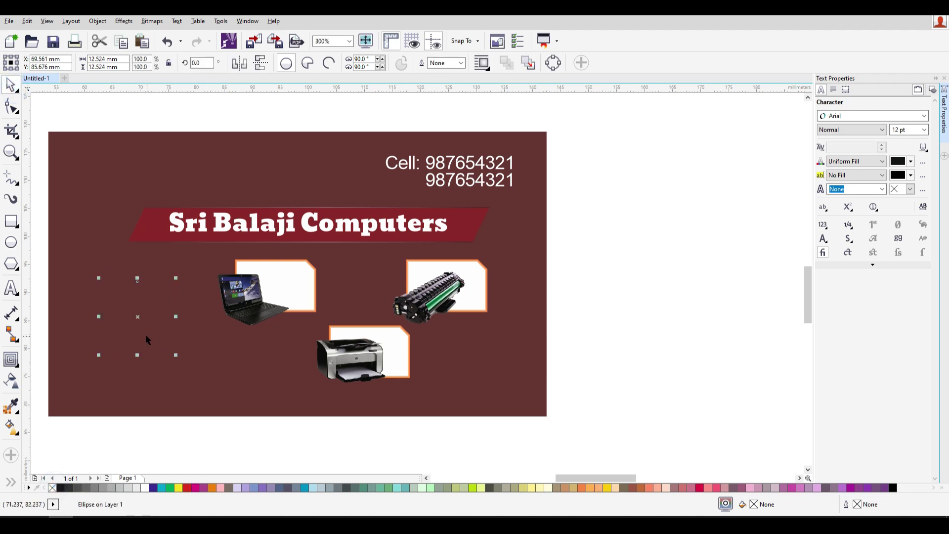
pyautogui.click(213, 488)
pyautogui.moveTo(146, 306); pyautogui.dragTo(253, 299)
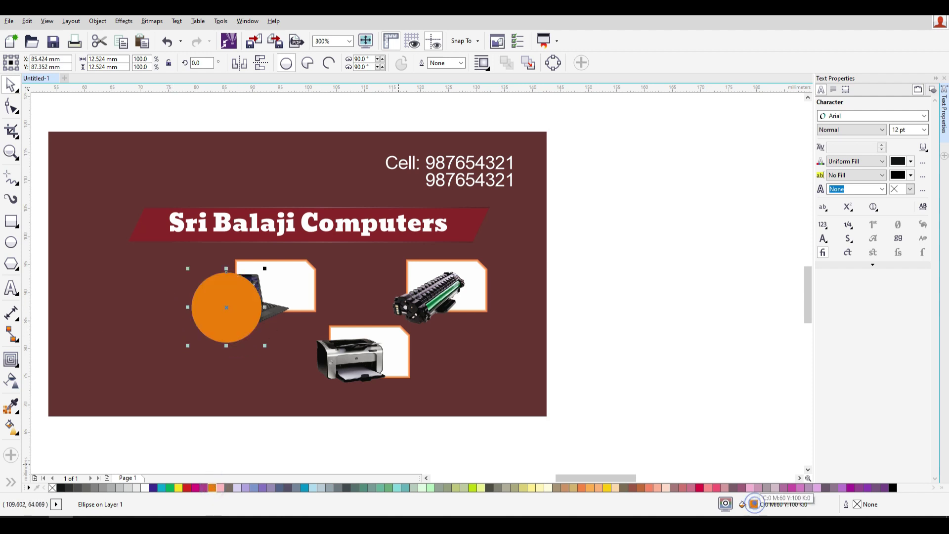
# Change the circle's uniform fill to a light orange with CMYK values 8, 33, 49, 2
pyautogui.doubleClick(753, 504)
pyautogui.click(526, 186)
pyautogui.moveTo(526, 185)
pyautogui.mouseDown()
pyautogui.moveTo(513, 184)
pyautogui.moveTo(508, 197)
pyautogui.moveTo(520, 187)
pyautogui.moveTo(494, 162)
pyautogui.mouseUp()
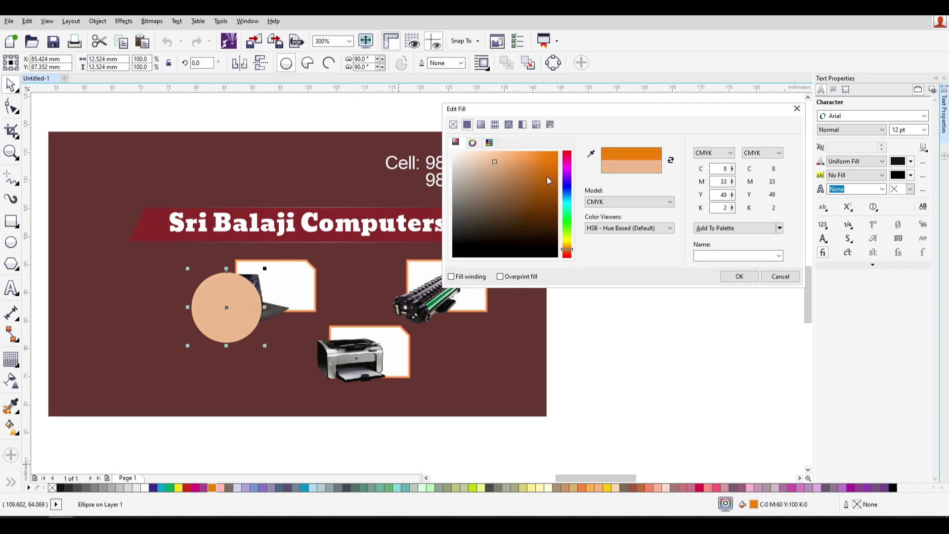
pyautogui.click(739, 276)
pyautogui.moveTo(230, 312); pyautogui.dragTo(237, 282)
pyautogui.hotkey('ctrl', 'z')
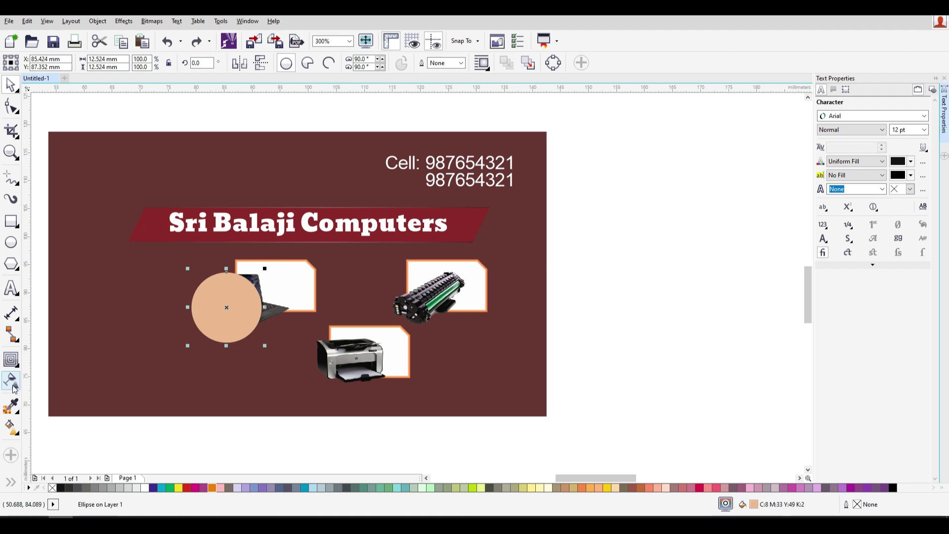
# Apply a gradient transparency to the circle so that it fades out towards its lower right
pyautogui.click(12, 383)
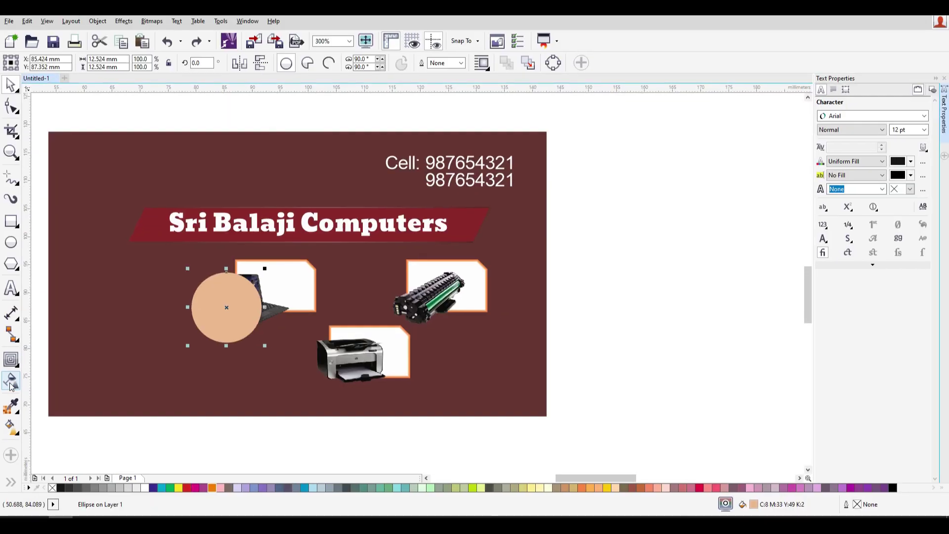
pyautogui.click(23, 382)
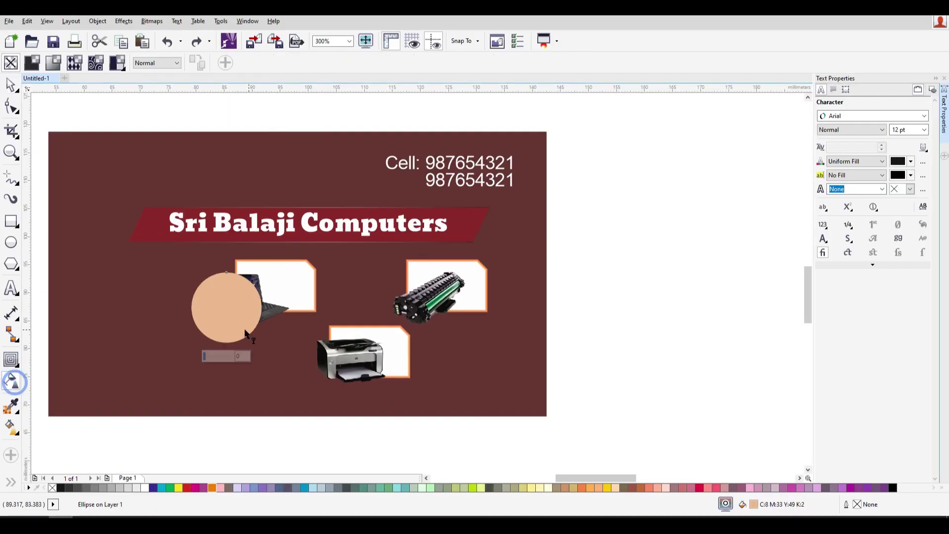
pyautogui.moveTo(215, 298); pyautogui.dragTo(230, 358)
pyautogui.moveTo(214, 270); pyautogui.dragTo(244, 296)
# Scale the circle down to about 11.2 mm and place it behind the laptop picture and its white box
pyautogui.click(11, 85)
pyautogui.moveTo(275, 255); pyautogui.dragTo(251, 277)
pyautogui.moveTo(251, 330); pyautogui.dragTo(260, 340)
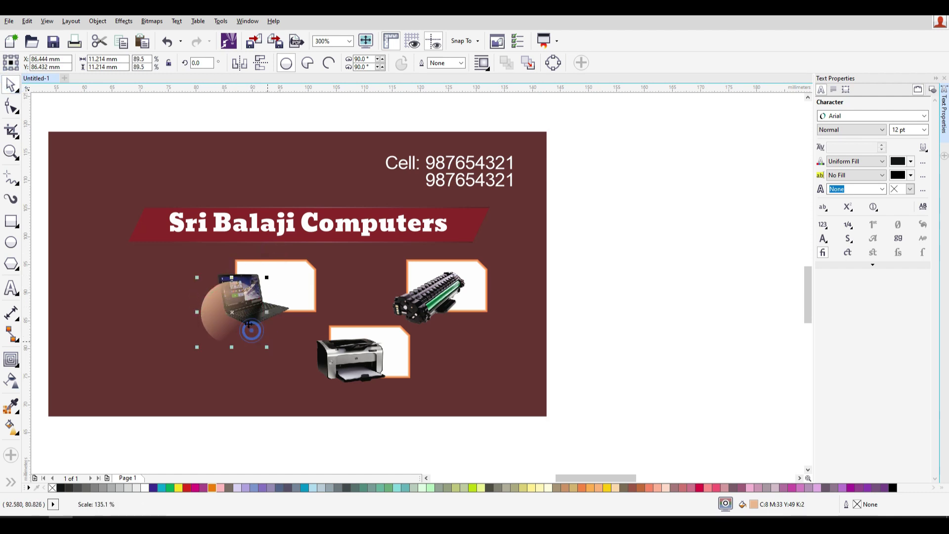
pyautogui.moveTo(224, 303); pyautogui.dragTo(225, 297)
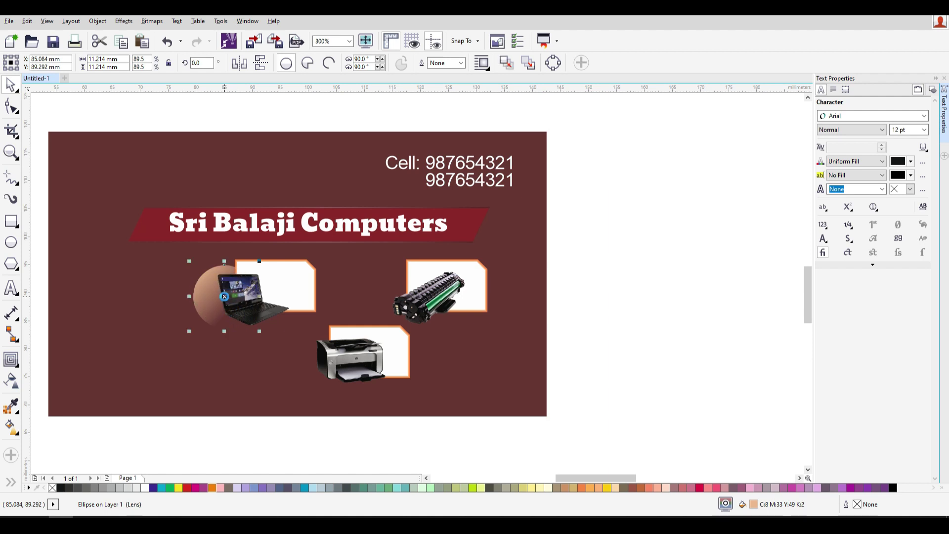
pyautogui.hotkey('ctrl', 'pagedown')
# Move the faded circle up so it sits behind the upper-left corner of the laptop's white box
pyautogui.moveTo(210, 314); pyautogui.dragTo(222, 277)
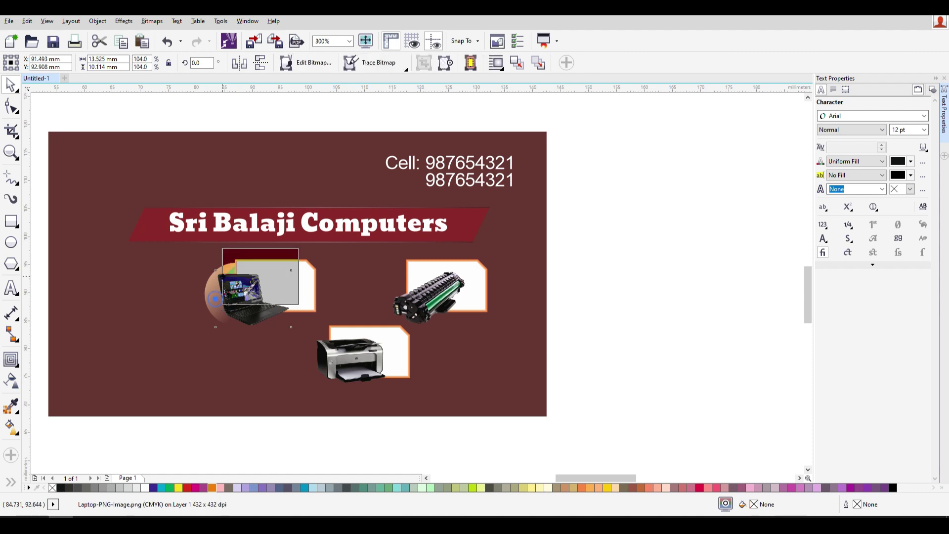
pyautogui.hotkey('ctrl', 'z')
pyautogui.click(149, 261)
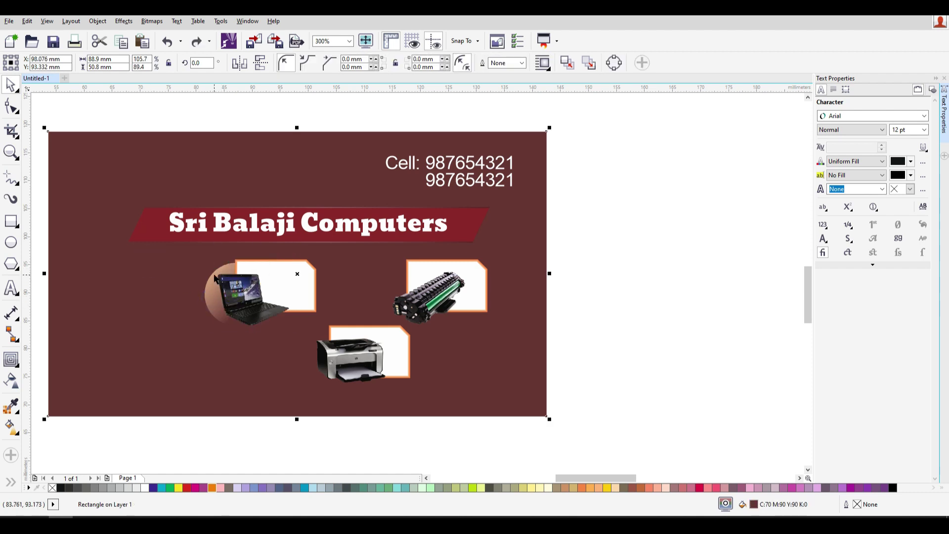
pyautogui.click(214, 275)
pyautogui.moveTo(208, 295); pyautogui.dragTo(224, 249)
pyautogui.hotkey('ctrl', 'z')
pyautogui.click(224, 254)
# Move the laptop picture up onto its white box and nudge it into place over the circle
pyautogui.moveTo(249, 326); pyautogui.dragTo(251, 300)
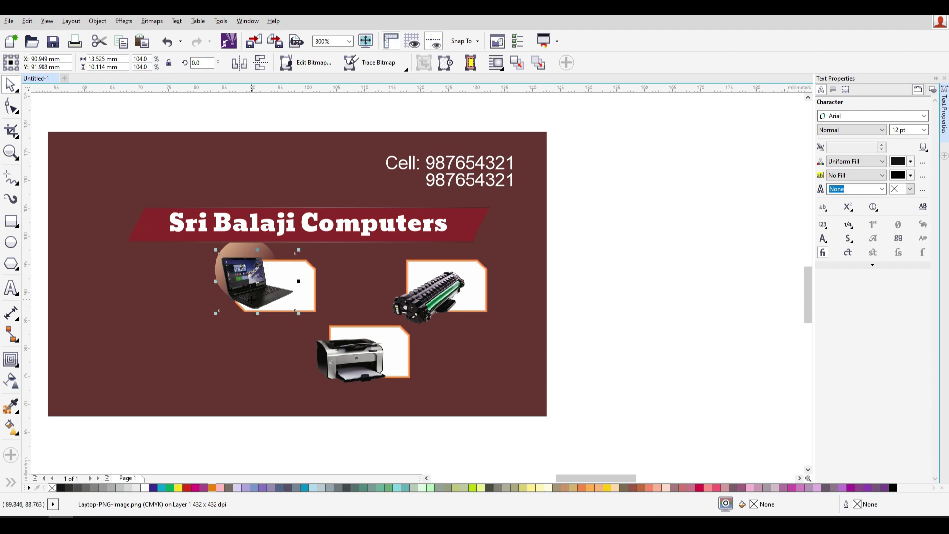
pyautogui.press('Up')
pyautogui.press('Up')
pyautogui.press('Right')
pyautogui.press('Right')
pyautogui.press('Right')
pyautogui.press('Right')
pyautogui.press('Right')
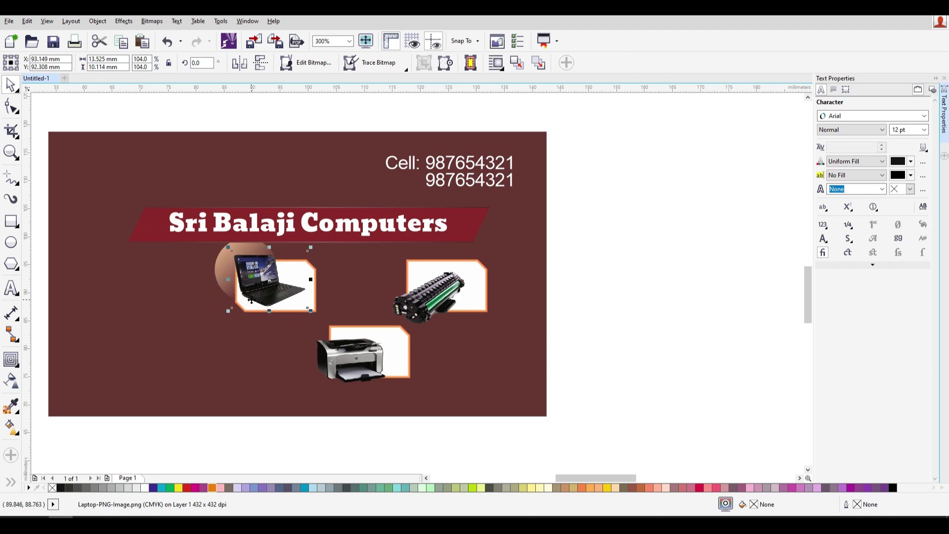
pyautogui.press('Left')
pyautogui.press('Down')
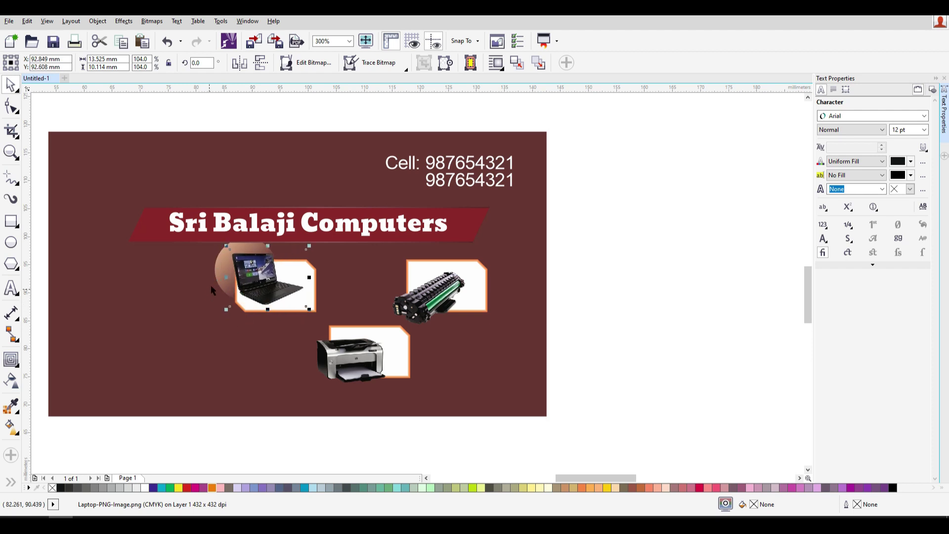
# Place copies of the circle behind the printer and cartridge pictures, and move the printer picture up onto its white box
pyautogui.click(222, 273)
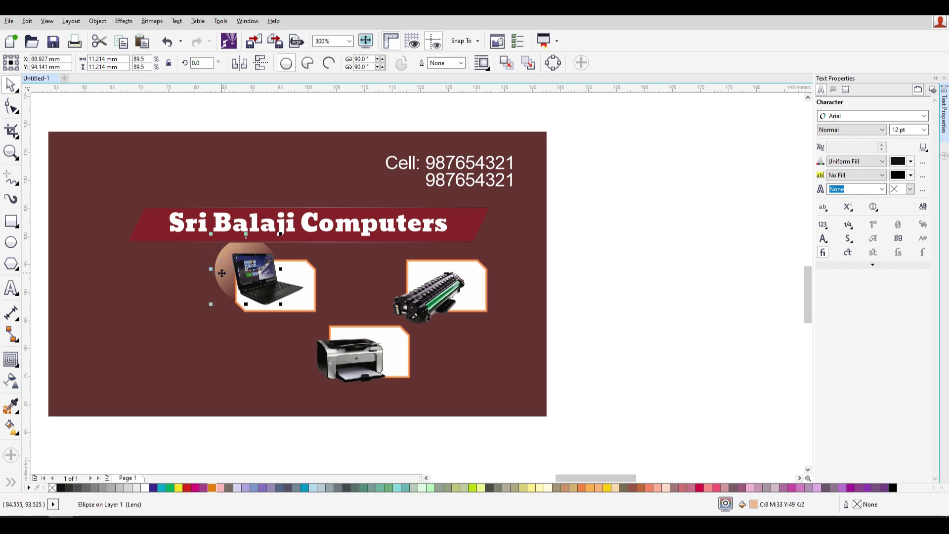
pyautogui.moveTo(222, 269); pyautogui.dragTo(406, 290)
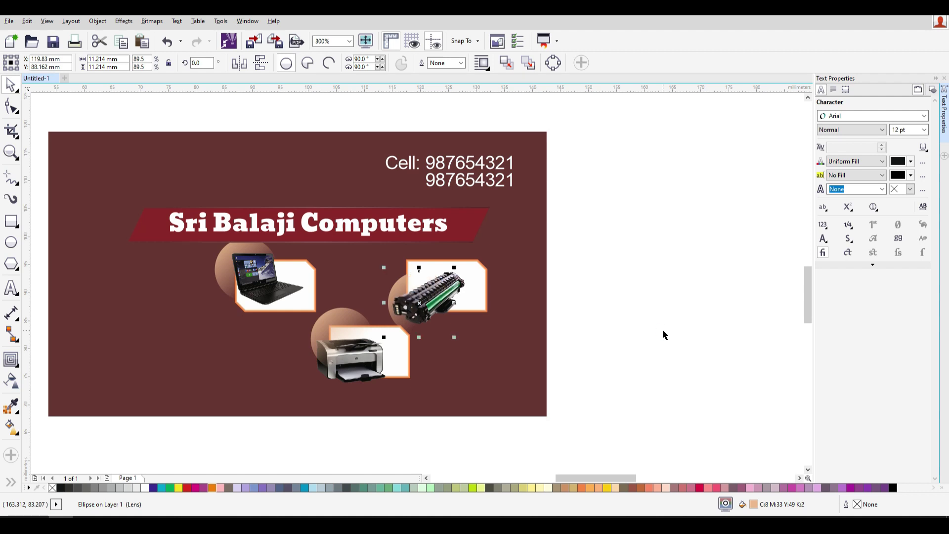
pyautogui.click(346, 354)
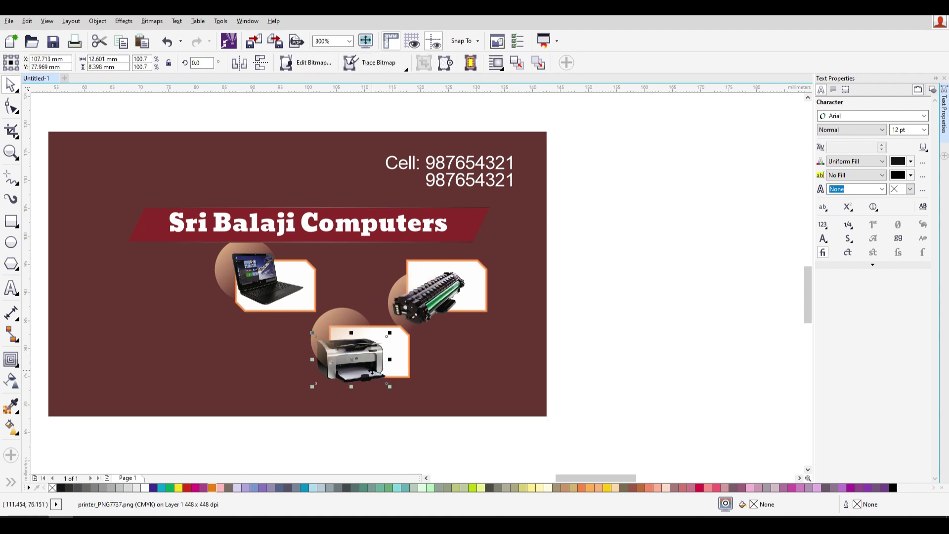
pyautogui.hotkey('ctrl', 'z')
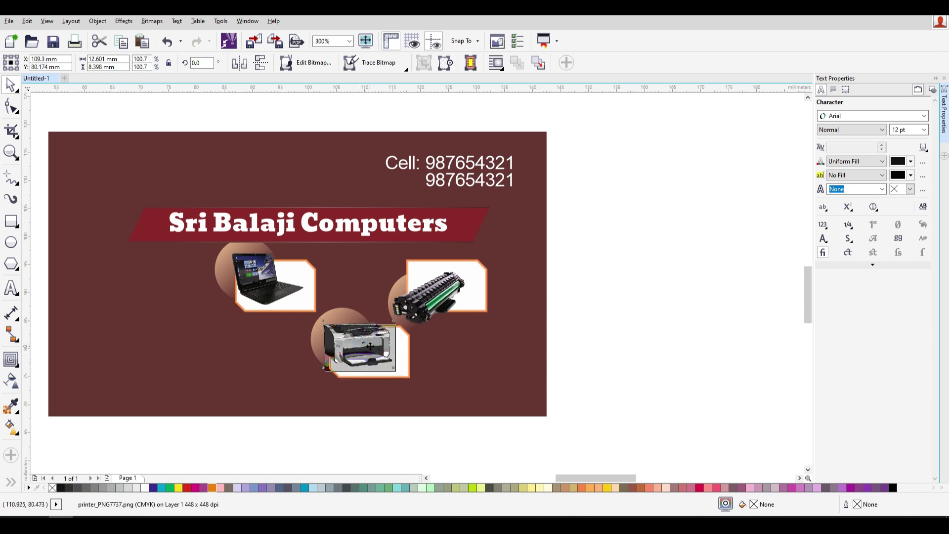
# Scale all the product pictures, boxes and circles together to about 44.6 × 22.9 mm and shift them right under the name bar
pyautogui.moveTo(656, 398); pyautogui.dragTo(157, 234)
pyautogui.moveTo(288, 290); pyautogui.dragTo(303, 305)
pyautogui.hotkey('ctrl', 'z')
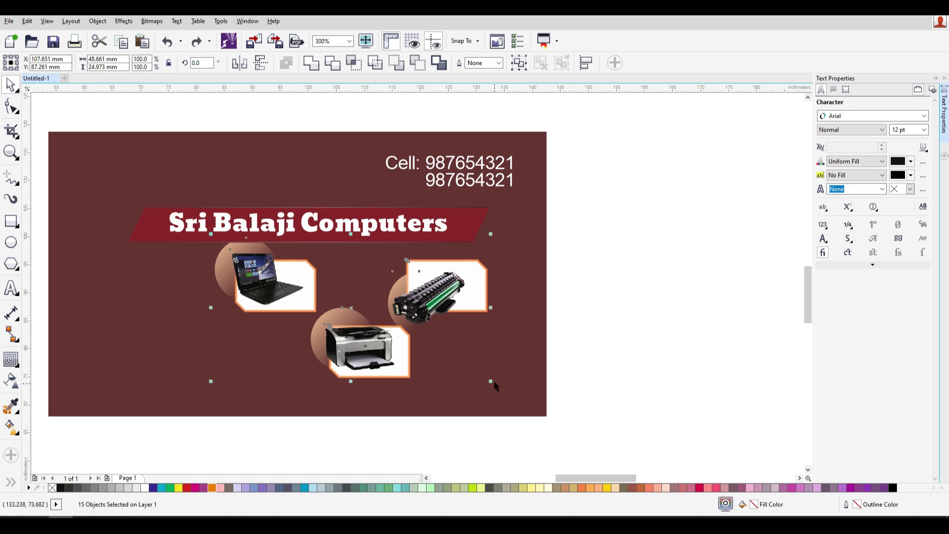
pyautogui.moveTo(491, 381); pyautogui.dragTo(468, 369)
pyautogui.moveTo(435, 292)
pyautogui.mouseDown()
pyautogui.moveTo(459, 292)
pyautogui.moveTo(448, 281)
pyautogui.mouseUp()
pyautogui.hotkey('ctrl', 'z')
pyautogui.hotkey('ctrl', 'z')
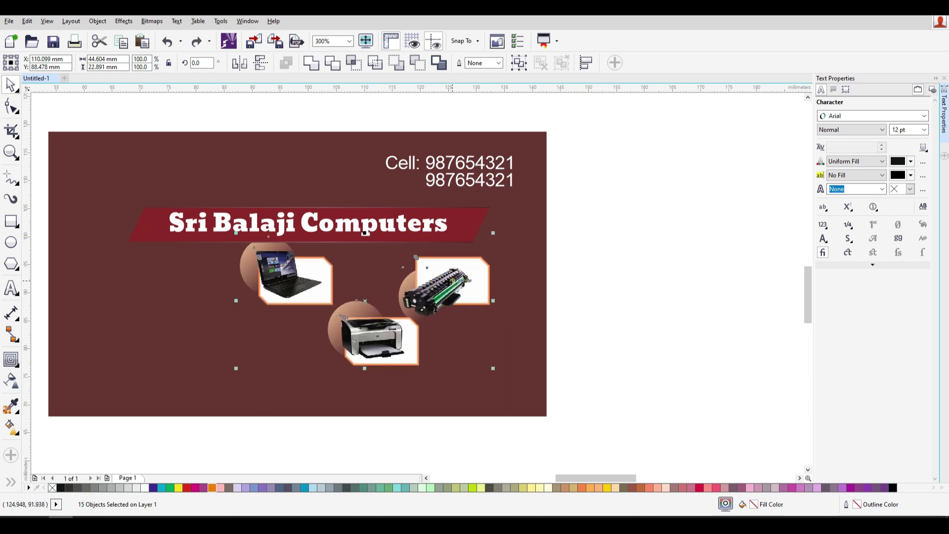
pyautogui.click(603, 304)
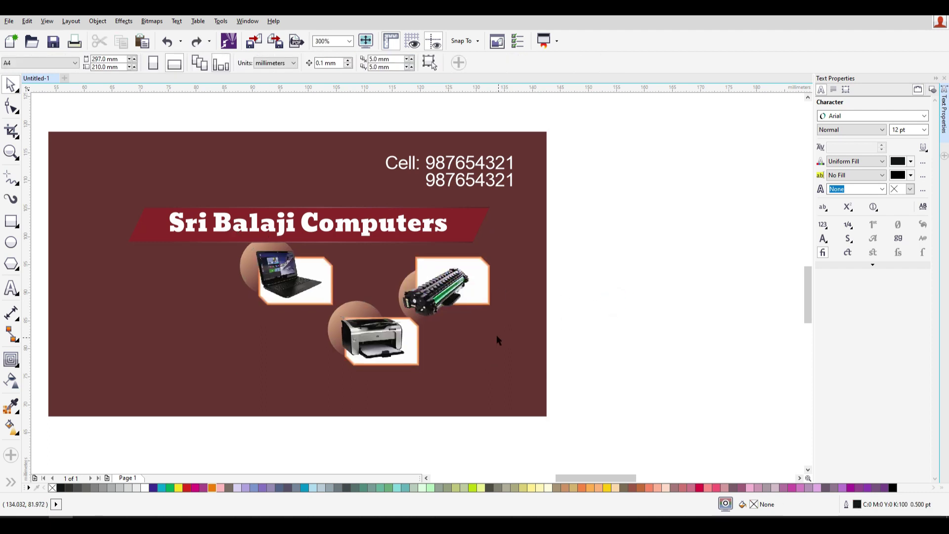
# Draw an L-shaped line about 7.1 × 5.1 mm with the Pen tool, running from below the cartridge box towards the printer box
pyautogui.click(11, 381)
pyautogui.scroll(1, 384, 336)
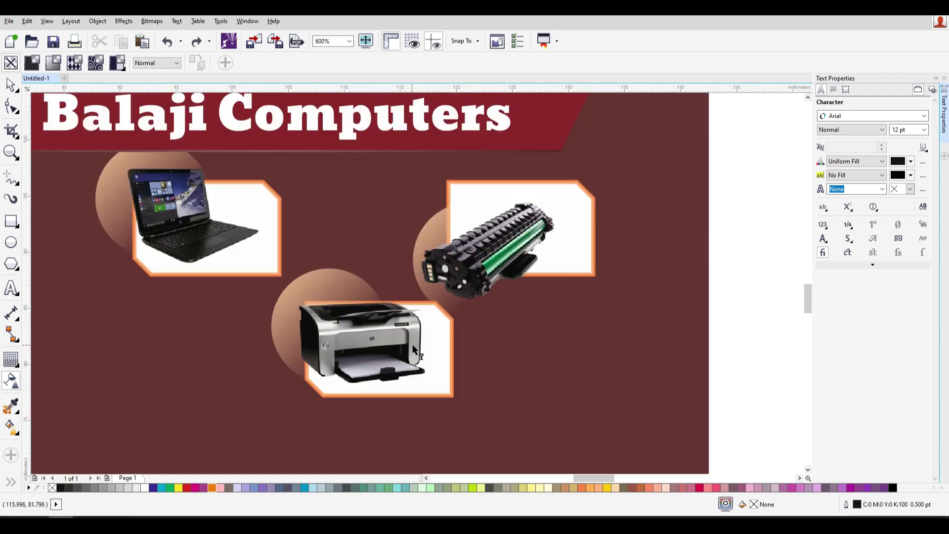
pyautogui.click(11, 86)
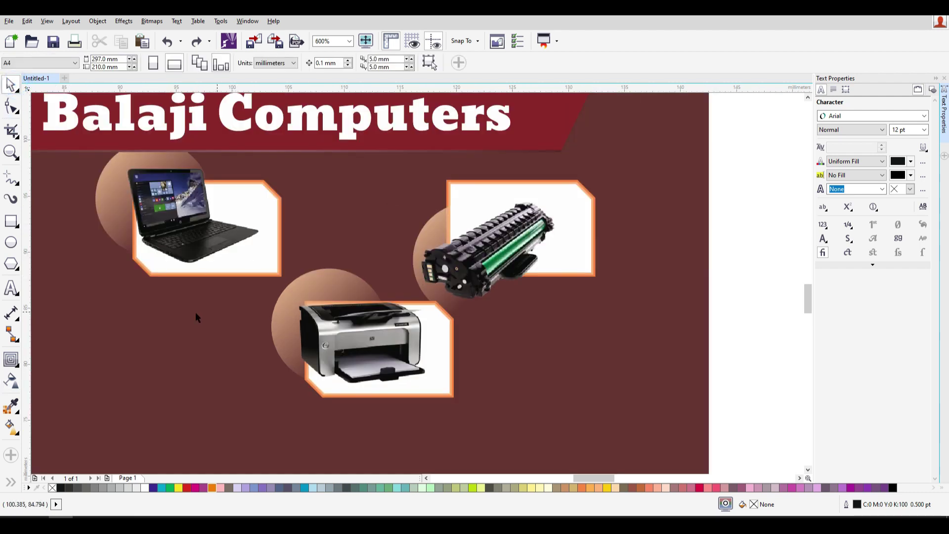
pyautogui.click(12, 178)
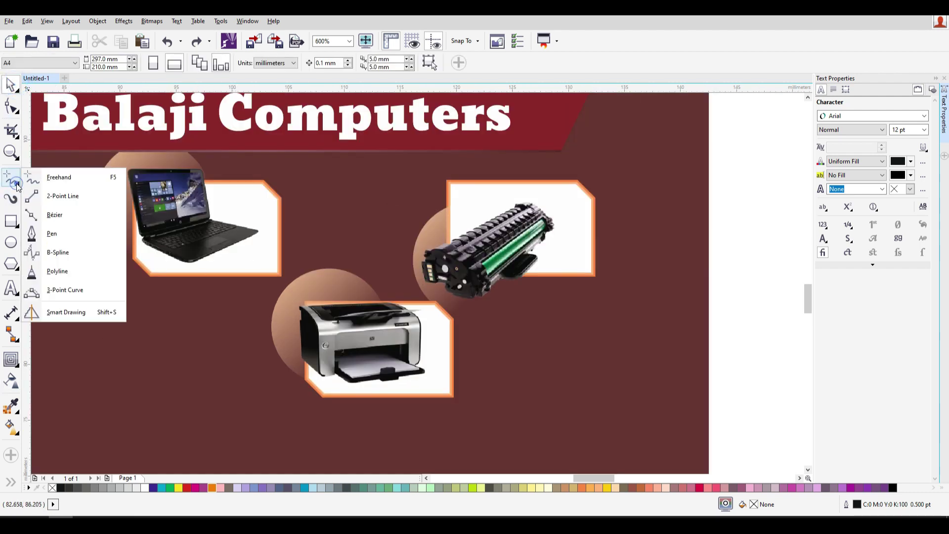
pyautogui.click(78, 233)
pyautogui.click(548, 291)
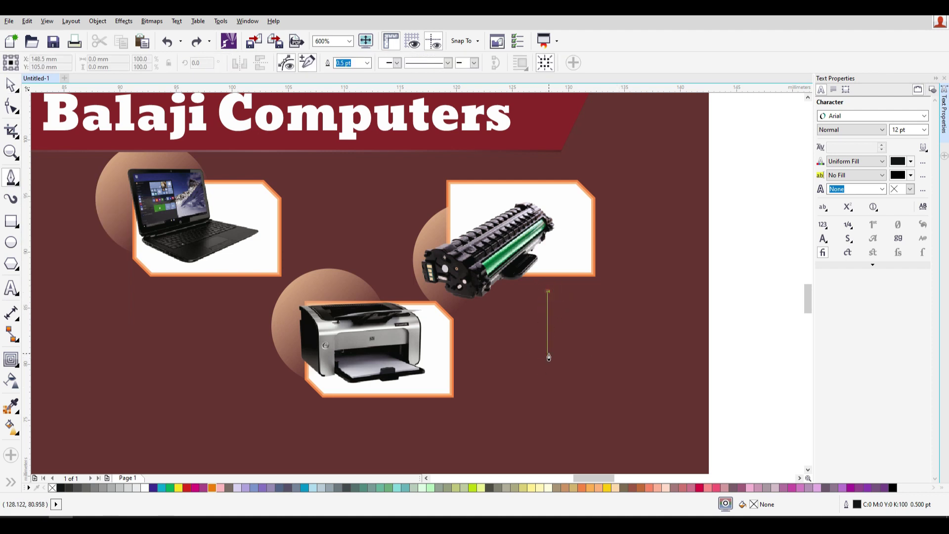
pyautogui.click(548, 349)
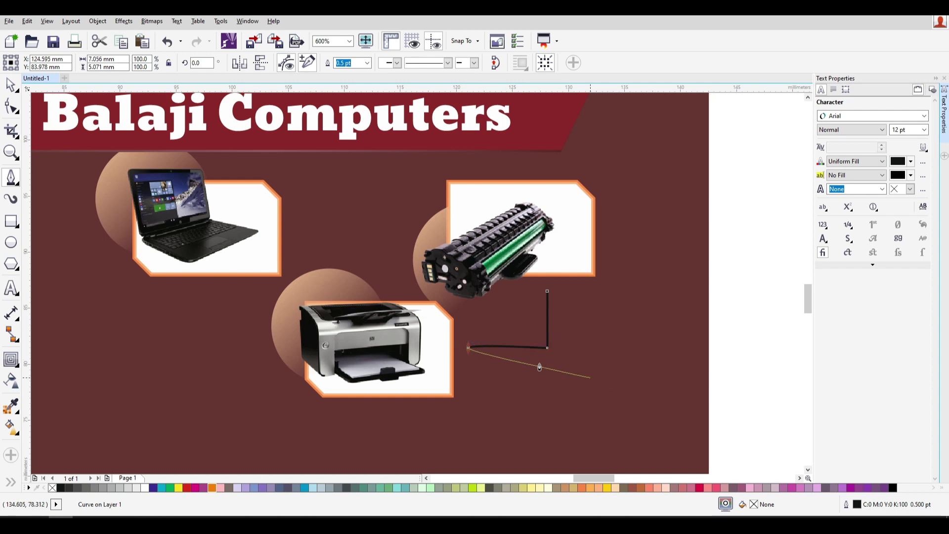
pyautogui.click(467, 348)
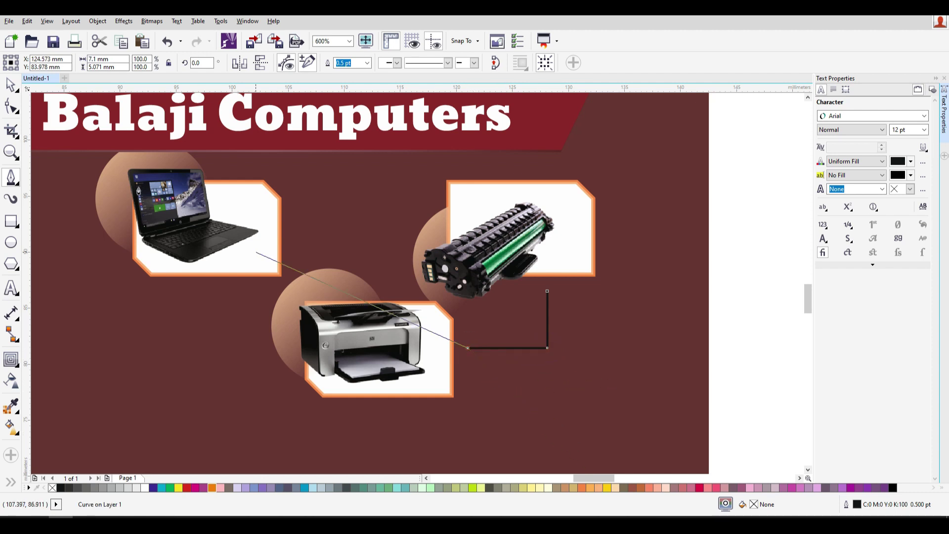
pyautogui.click(12, 86)
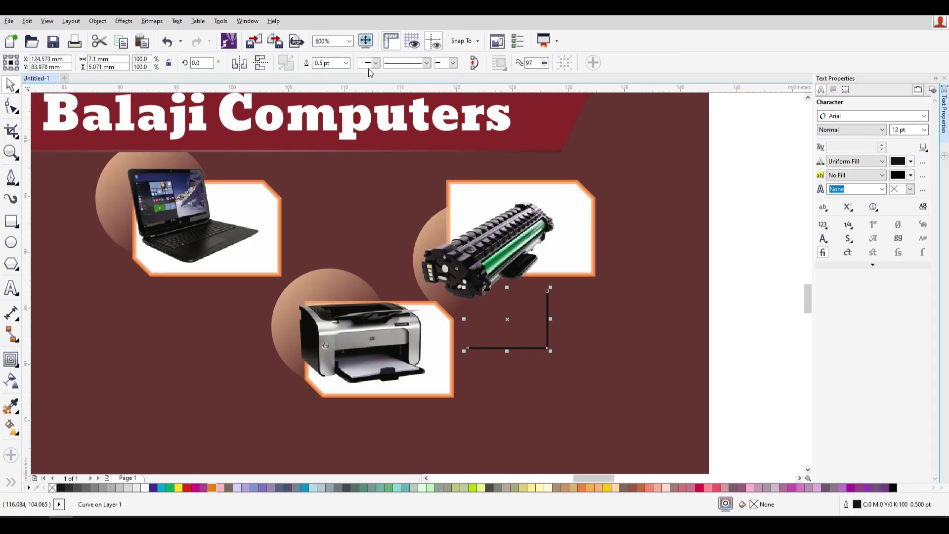
# Set the start arrowhead of the L-shaped line to a filled circle
pyautogui.click(326, 77)
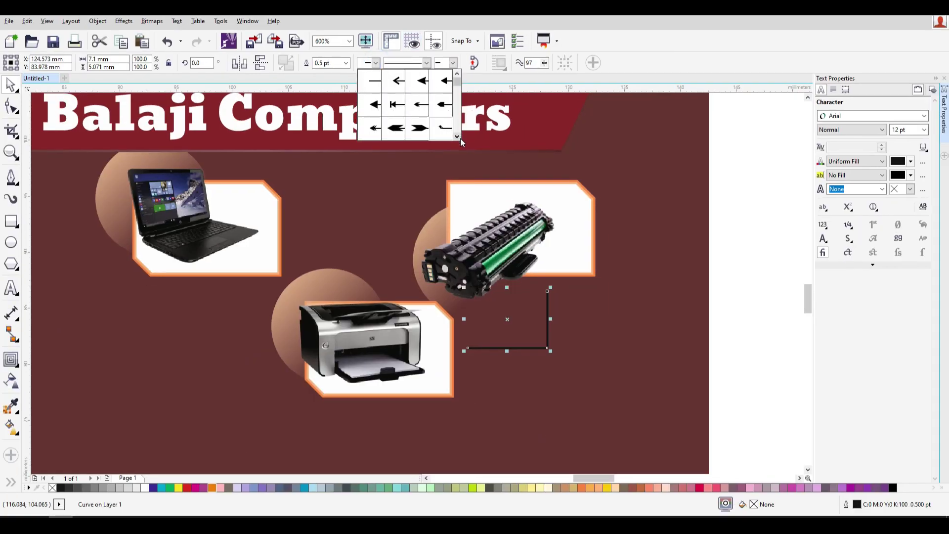
pyautogui.scroll(-5, 455, 135)
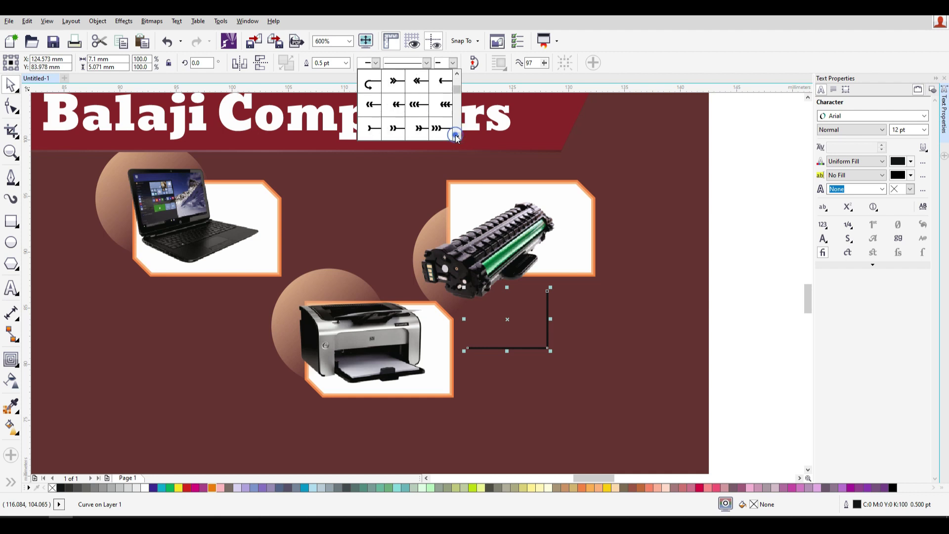
pyautogui.click(455, 135)
pyautogui.click(456, 136)
pyautogui.click(456, 136)
pyautogui.click(394, 129)
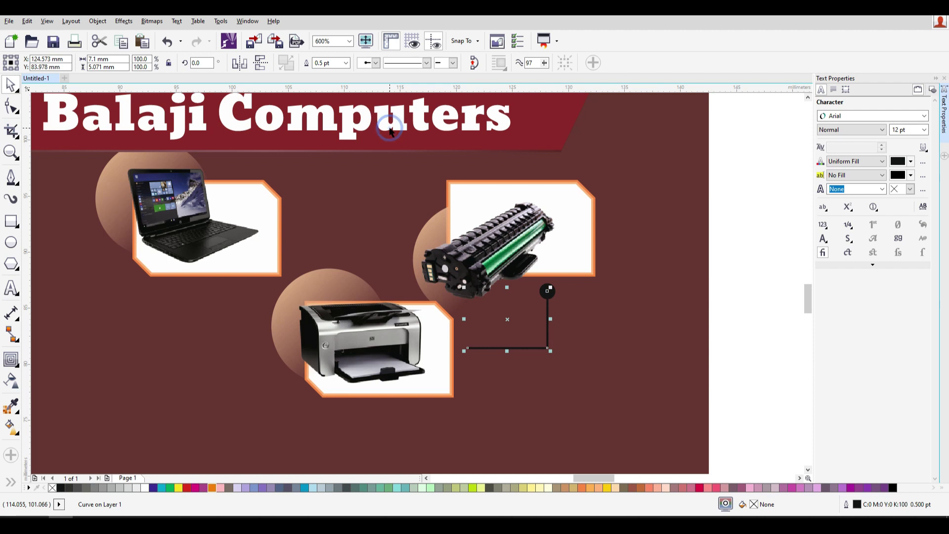
# Set the end arrowhead of the L-shaped line to a matching filled circle
pyautogui.click(453, 63)
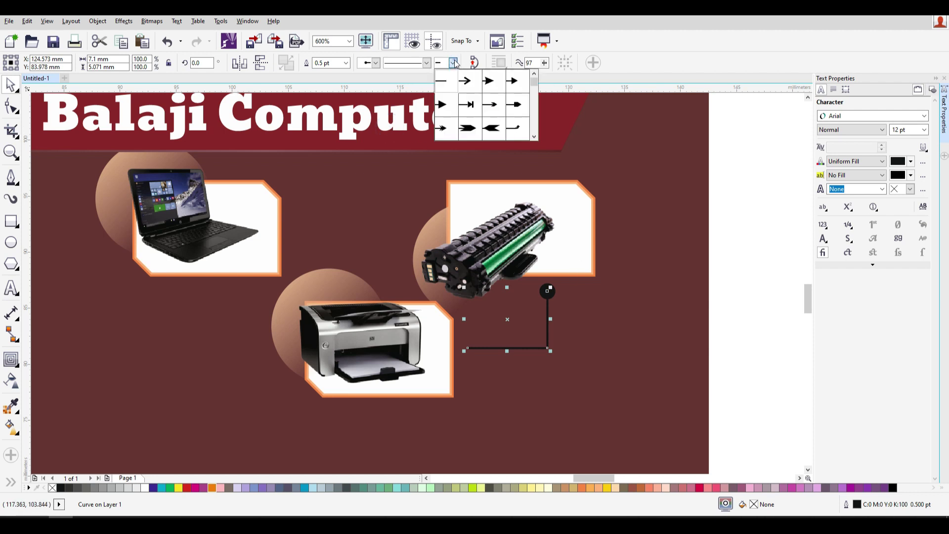
pyautogui.click(535, 138)
pyautogui.click(536, 138)
pyautogui.click(535, 137)
pyautogui.click(535, 138)
pyautogui.click(535, 137)
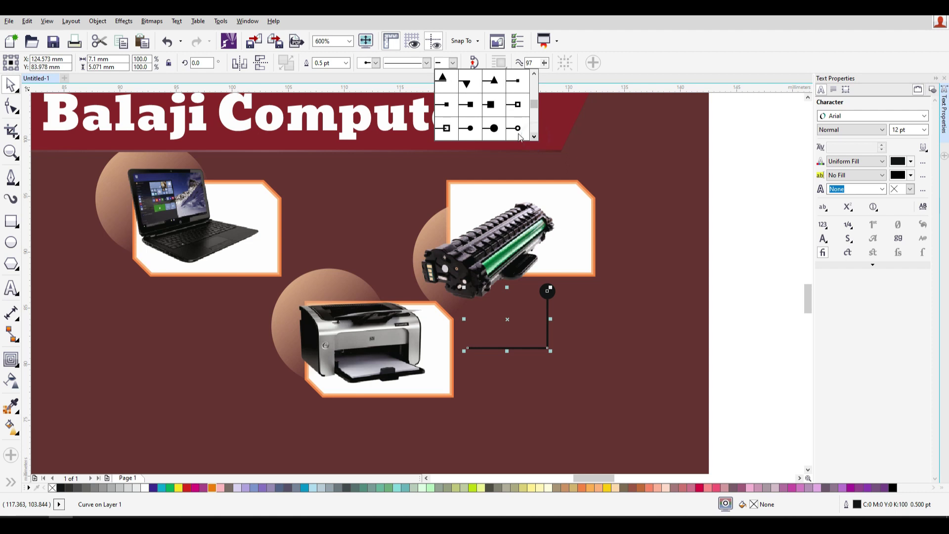
pyautogui.click(467, 127)
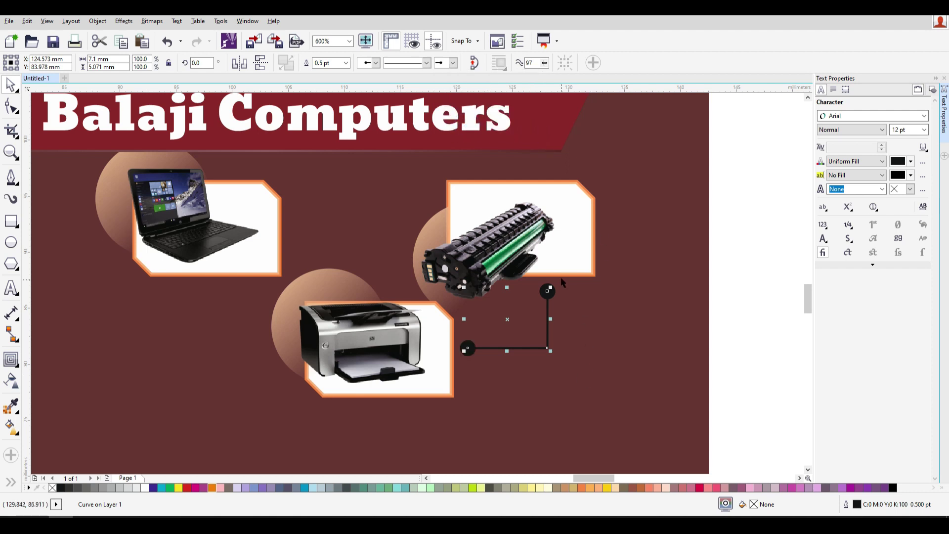
# Set the L-shaped line's outline width to 0.25 pt and reapply the large filled circle as its start arrowhead
pyautogui.click(333, 62)
pyautogui.write('0.25')
pyautogui.press('Return')
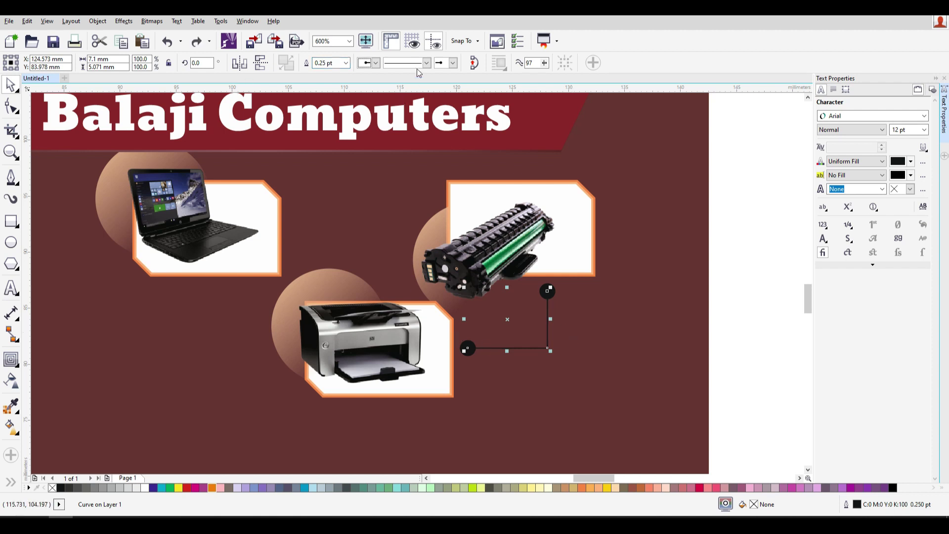
pyautogui.click(376, 63)
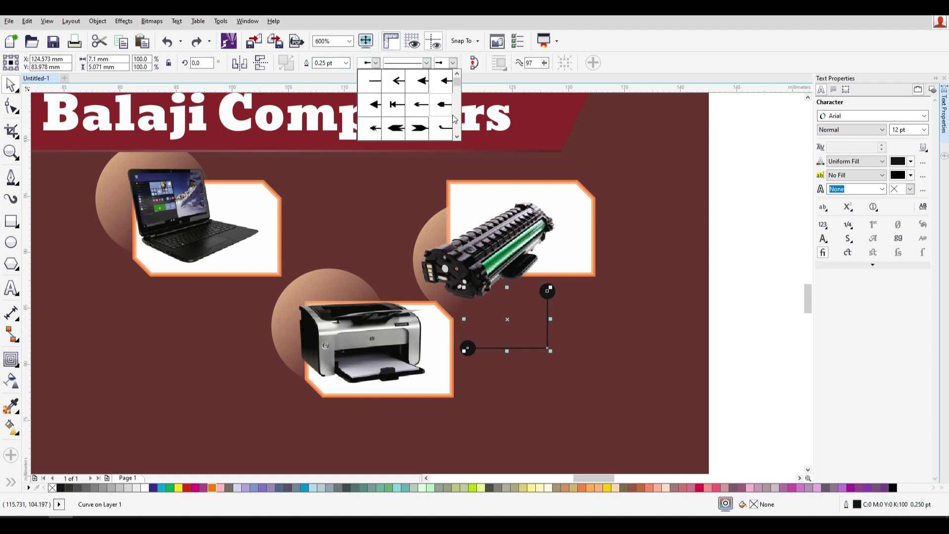
pyautogui.click(457, 135)
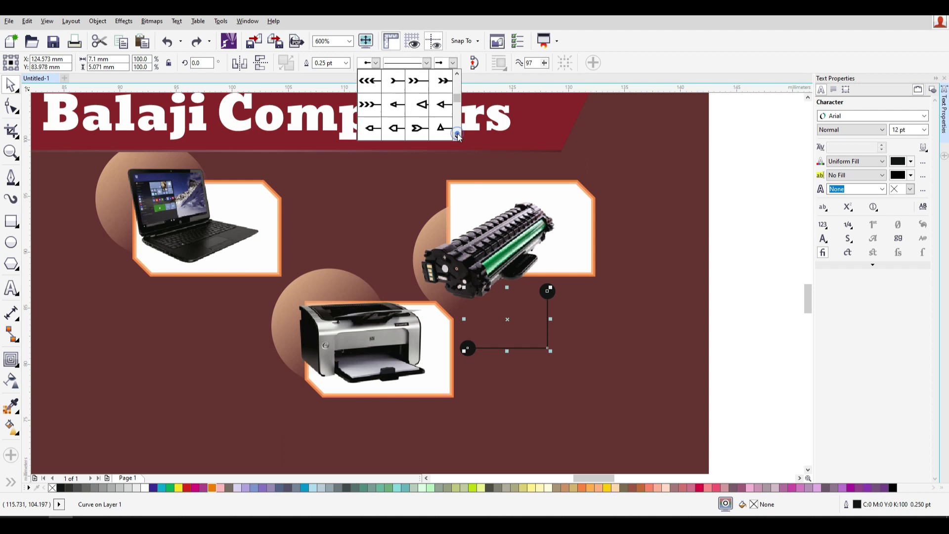
pyautogui.click(458, 135)
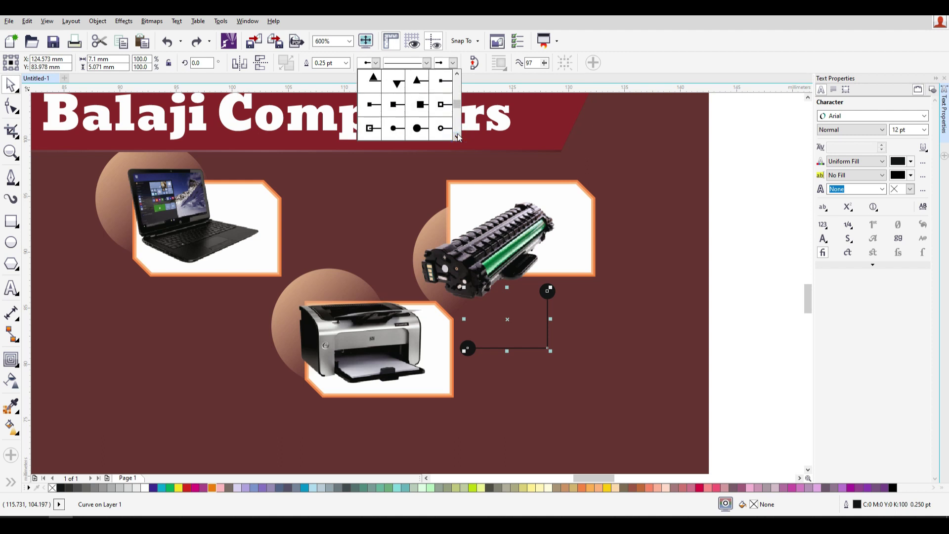
pyautogui.click(420, 129)
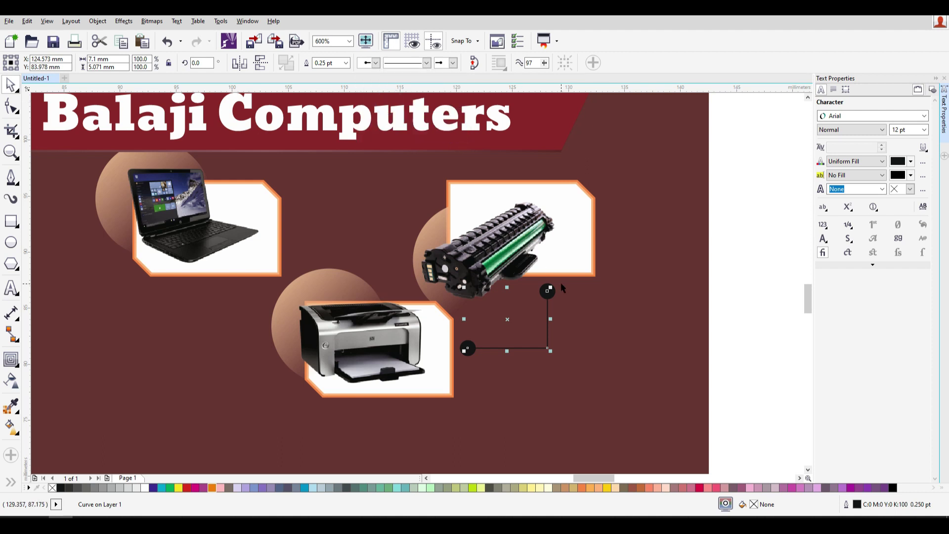
# Recolour the L-shaped line's outline to orange, C:0 M:60 Y:100 K:0
pyautogui.scroll(-2, 559, 315)
pyautogui.scroll(1, 555, 323)
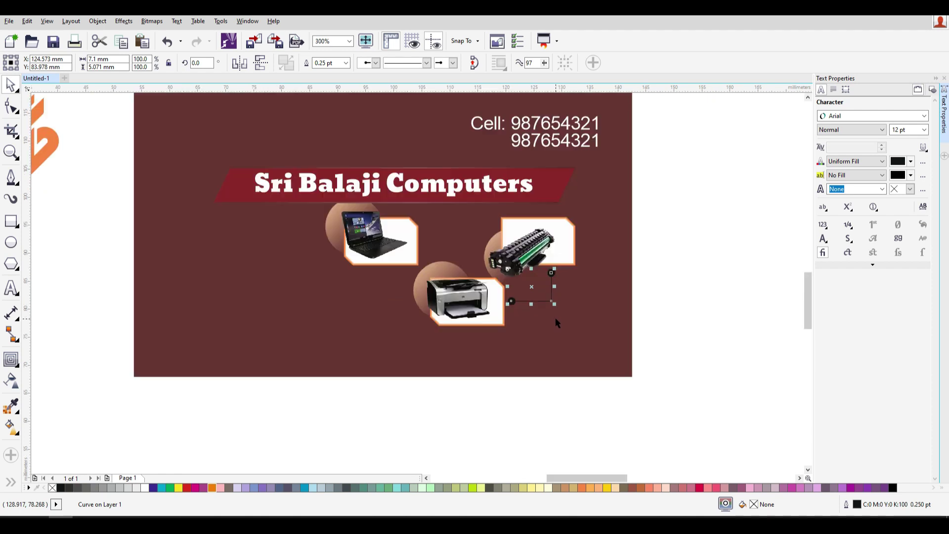
pyautogui.rightClick(582, 488)
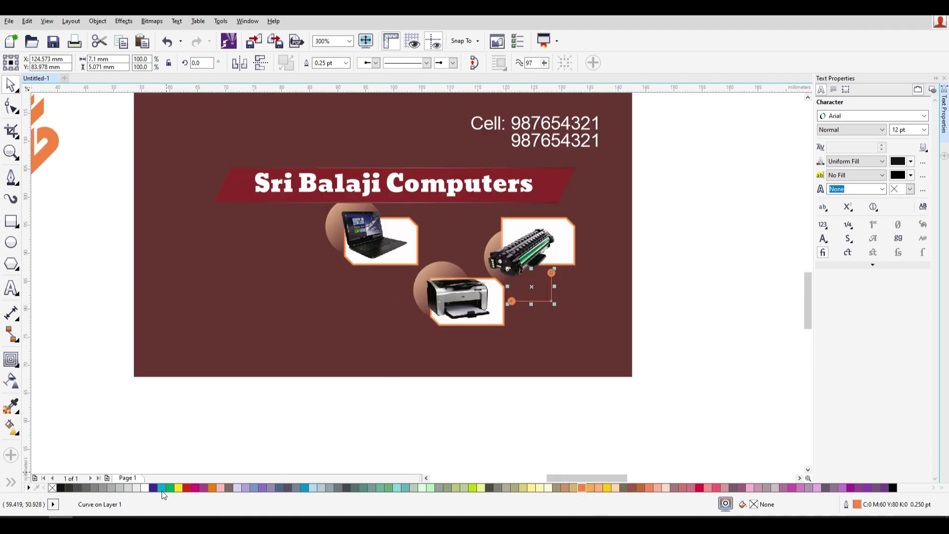
pyautogui.rightClick(212, 488)
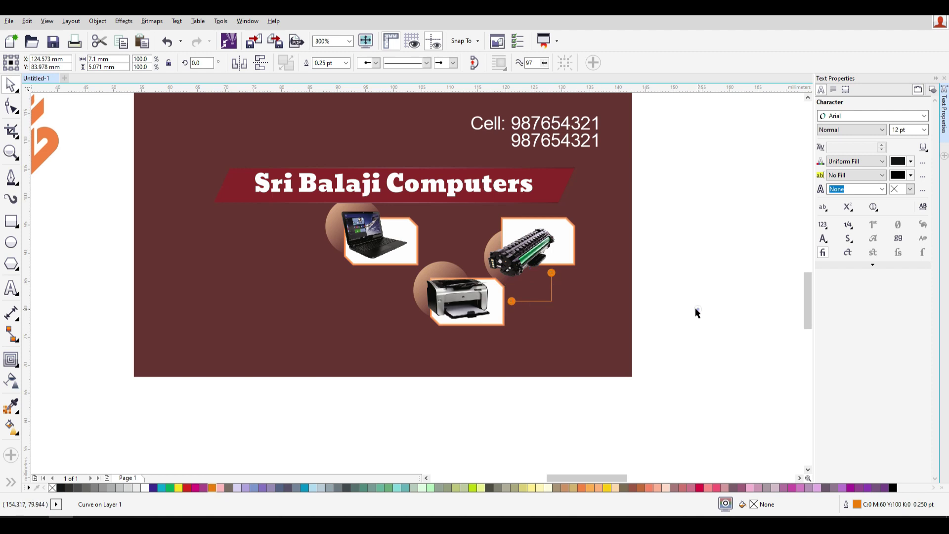
pyautogui.click(695, 309)
# Set the orange L-shaped line's outline width to 1.0 pt
pyautogui.click(552, 279)
pyautogui.click(346, 63)
pyautogui.click(335, 103)
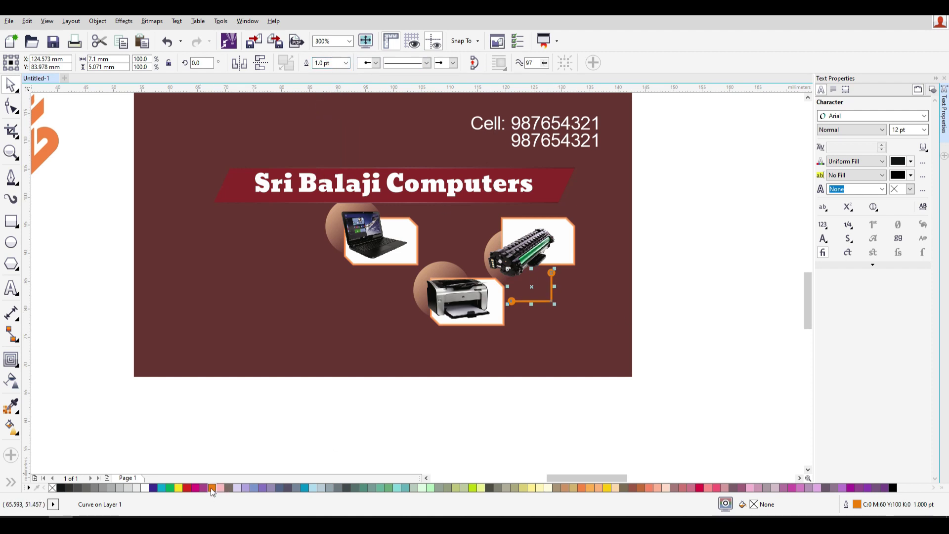
pyautogui.click(657, 361)
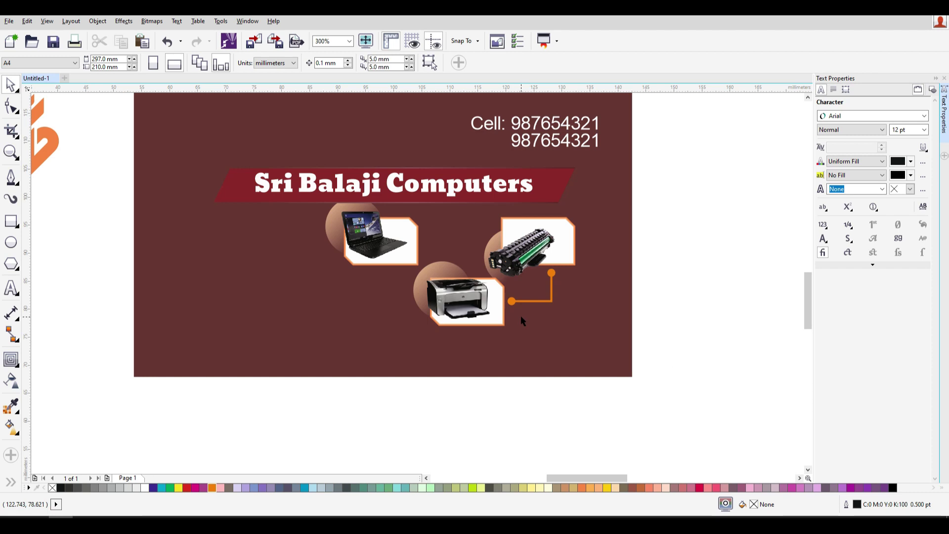
pyautogui.scroll(-2, 514, 316)
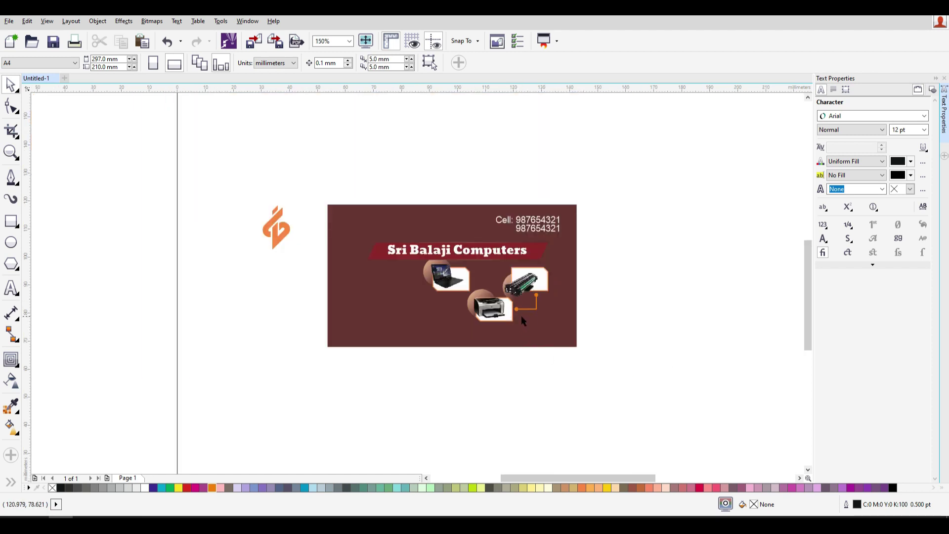
# Copy the orange L-shaped line into the gap between the laptop and cartridge boxes and mirror the copy vertically
pyautogui.click(535, 310)
pyautogui.scroll(2, 456, 316)
pyautogui.moveTo(612, 303); pyautogui.dragTo(521, 255)
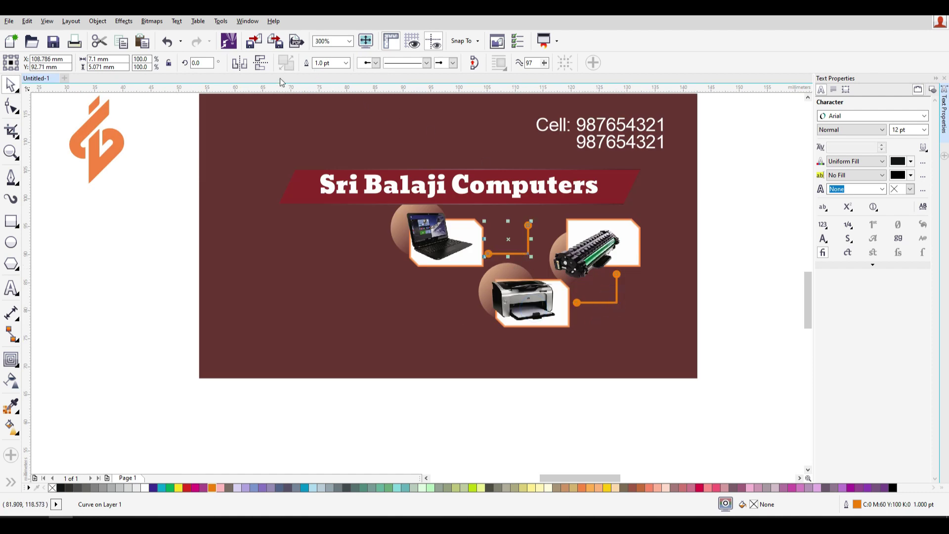
pyautogui.click(240, 63)
pyautogui.click(259, 63)
pyautogui.click(240, 63)
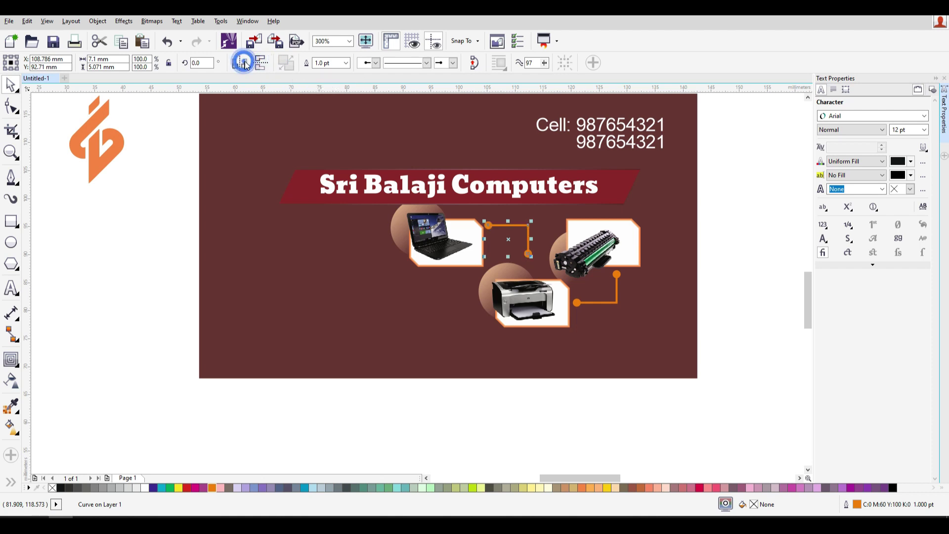
pyautogui.moveTo(529, 240); pyautogui.dragTo(353, 285)
pyautogui.hotkey('ctrl', 'z')
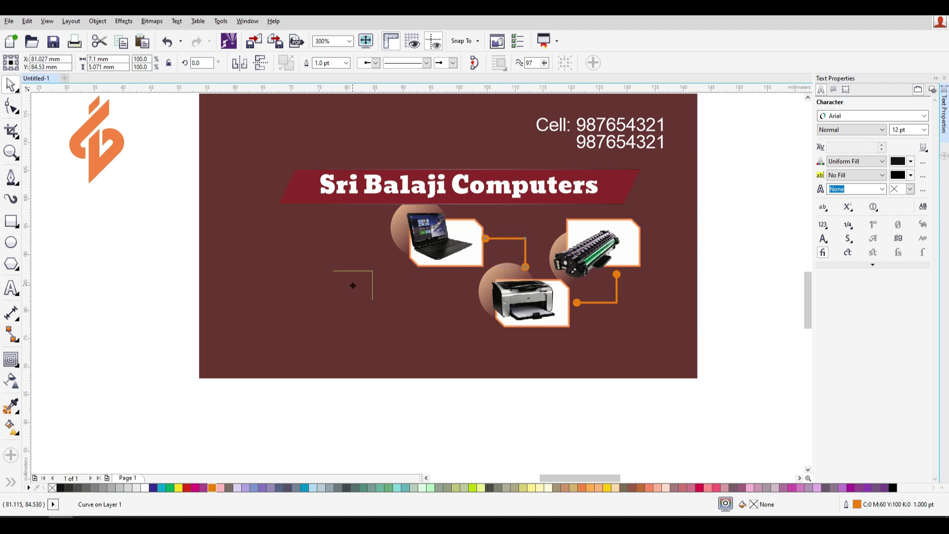
pyautogui.press('Delete')
# Copy the L-shaped line beside the printer box to the area below the laptop box
pyautogui.click(616, 302)
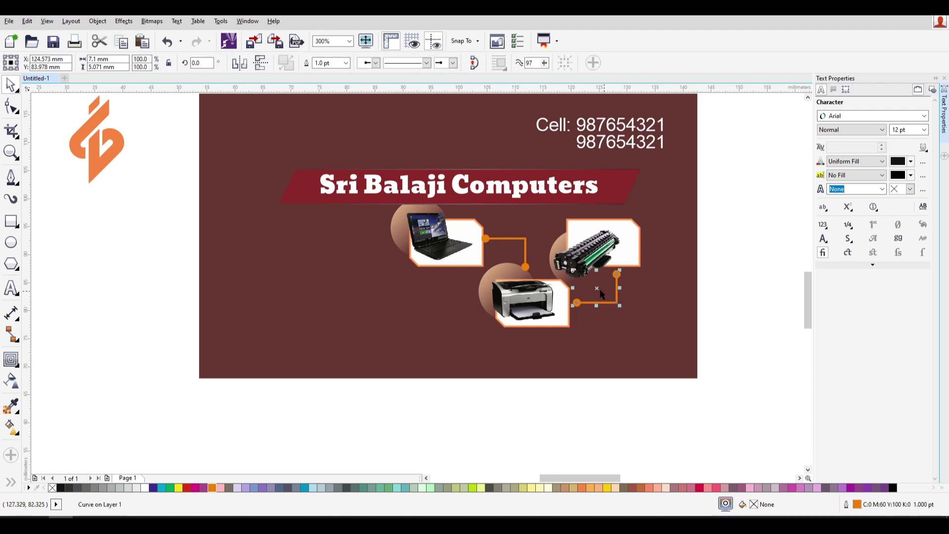
pyautogui.moveTo(596, 288); pyautogui.dragTo(426, 289)
pyautogui.click(472, 226)
pyautogui.moveTo(479, 229); pyautogui.dragTo(470, 218)
pyautogui.hotkey('ctrl', 'z')
pyautogui.click(563, 326)
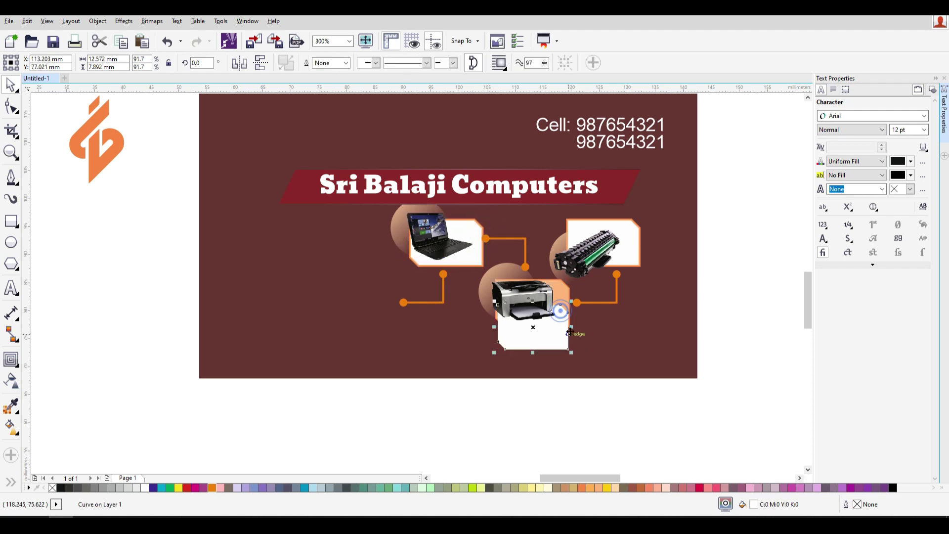
pyautogui.moveTo(554, 281); pyautogui.dragTo(558, 313)
pyautogui.hotkey('ctrl', 'z')
# Copy the printer's white cut-corner box to the empty area left of the connector line below the laptop
pyautogui.moveTo(579, 375); pyautogui.dragTo(578, 379)
pyautogui.moveTo(592, 439); pyautogui.dragTo(496, 276)
pyautogui.moveTo(560, 316); pyautogui.dragTo(378, 307)
pyautogui.hotkey('ctrl', 'z')
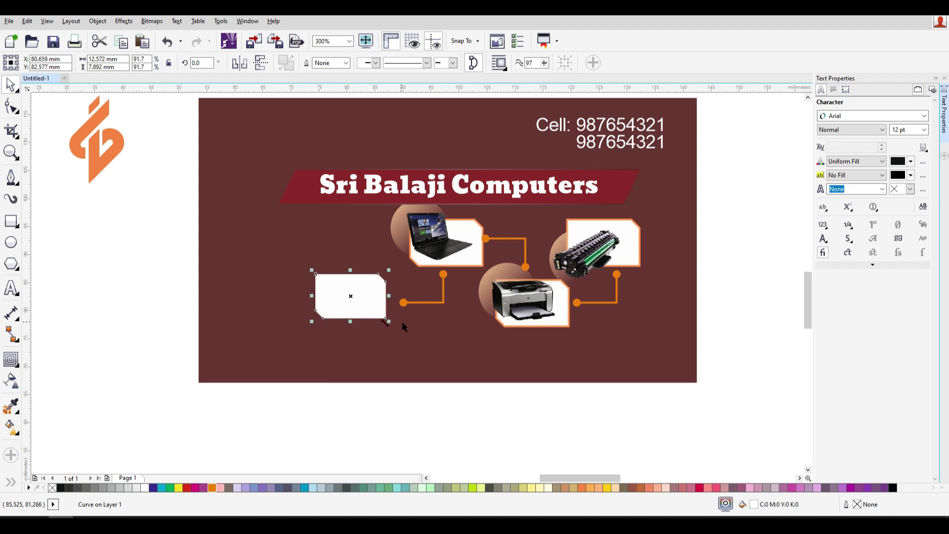
# Enlarge the copied white cut-corner box to about 27.3 × 13.2 mm, extending it towards the card's left edge
pyautogui.click(311, 319)
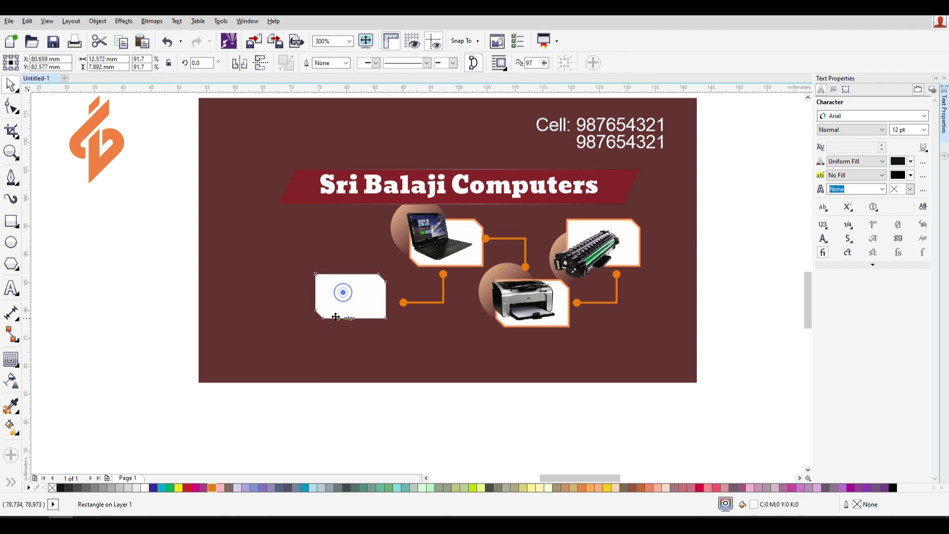
pyautogui.moveTo(321, 282); pyautogui.dragTo(239, 256)
pyautogui.hotkey('ctrl', 'z')
pyautogui.moveTo(312, 271); pyautogui.dragTo(117, 247)
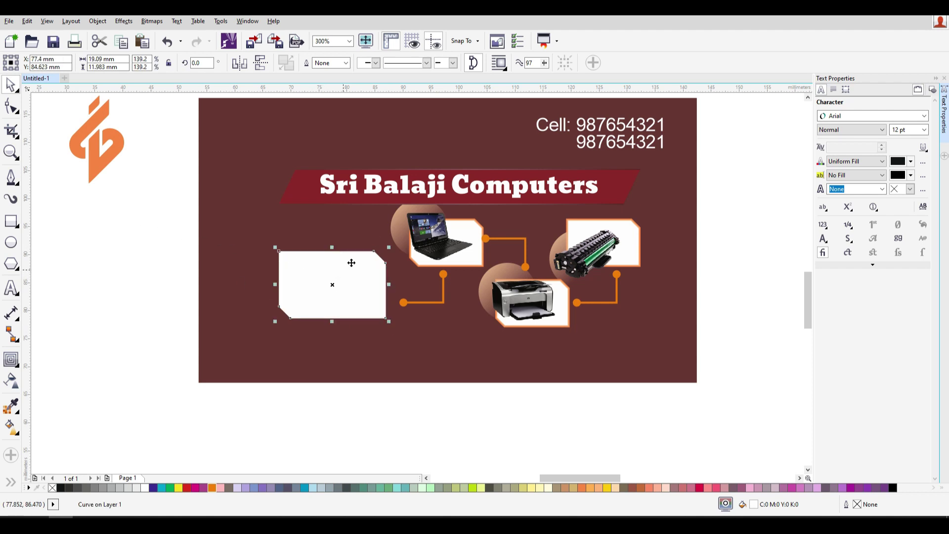
pyautogui.moveTo(274, 286); pyautogui.dragTo(228, 286)
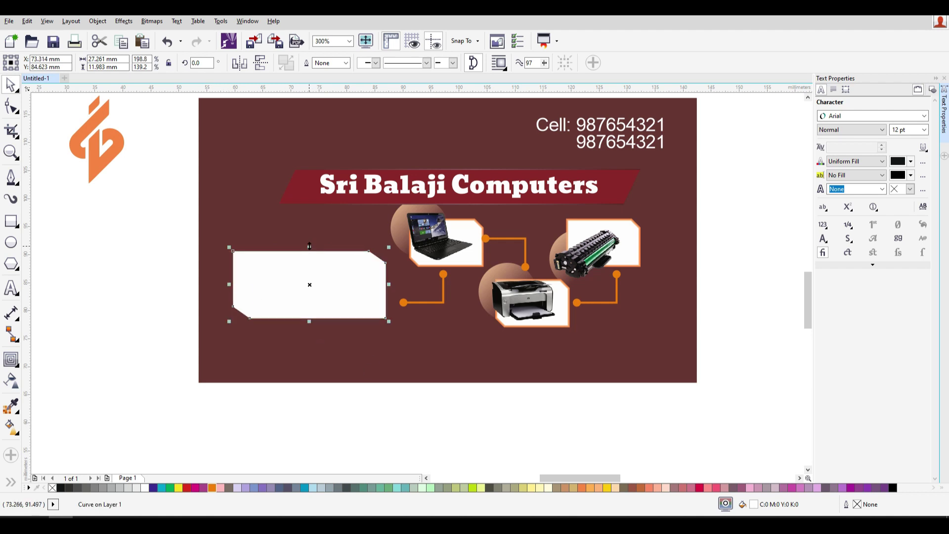
pyautogui.moveTo(310, 246); pyautogui.dragTo(310, 240)
# Place a copy of the enlarged white box directly below it, overlapping the card's lower edge
pyautogui.moveTo(353, 282); pyautogui.dragTo(348, 387)
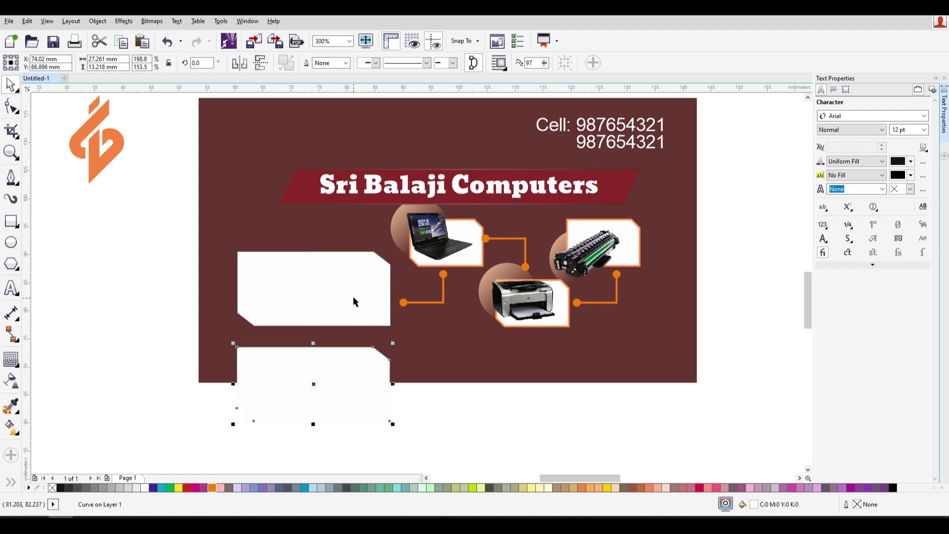
pyautogui.click(341, 287)
pyautogui.click(114, 377)
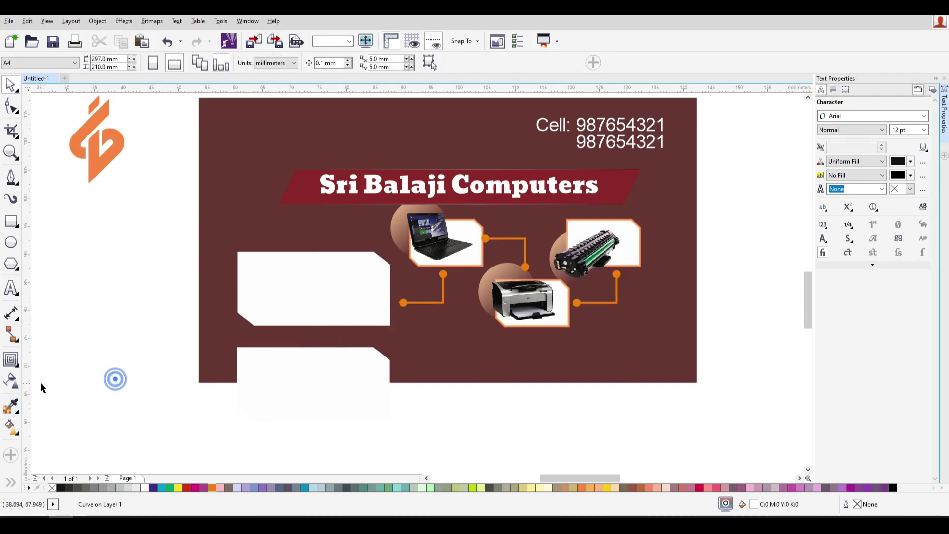
# Sample the light brown from the circle behind the printer and fill the upper enlarged box with it
pyautogui.click(11, 407)
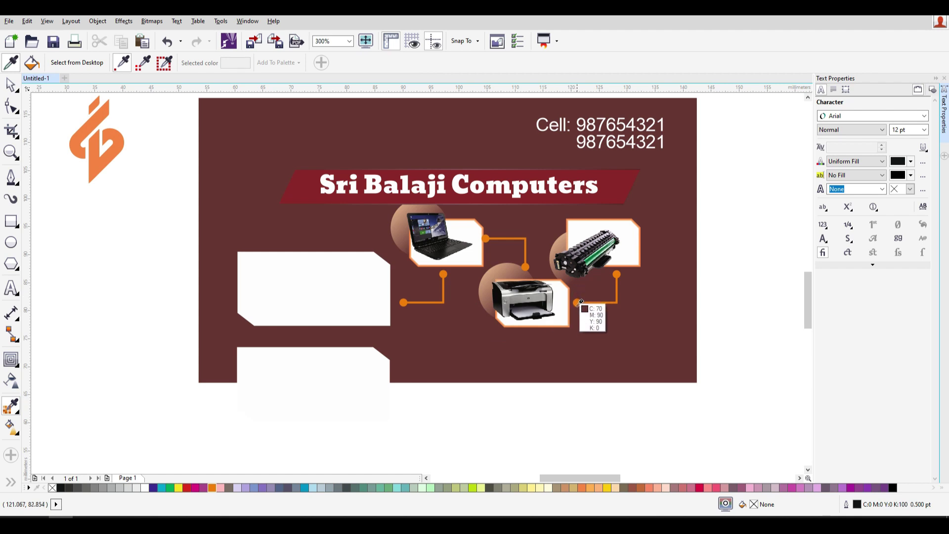
pyautogui.click(510, 267)
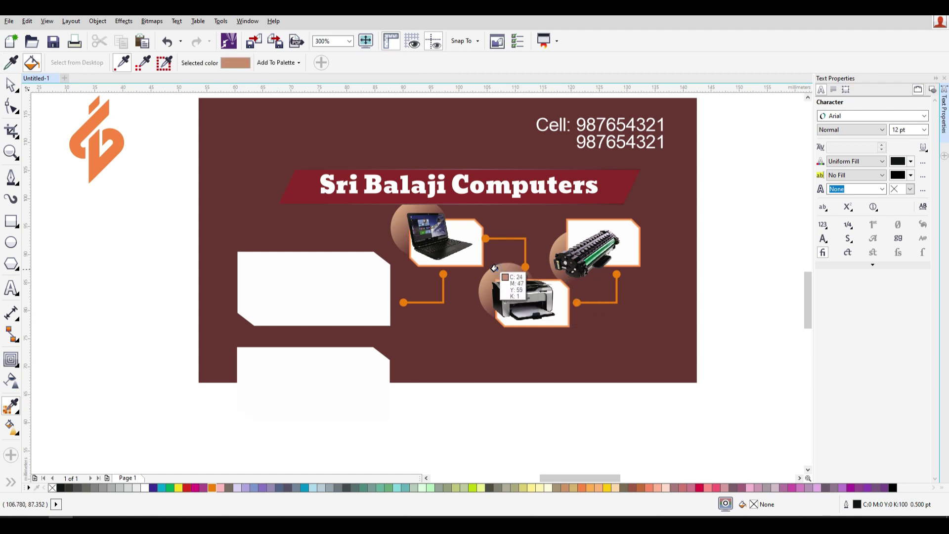
pyautogui.click(310, 278)
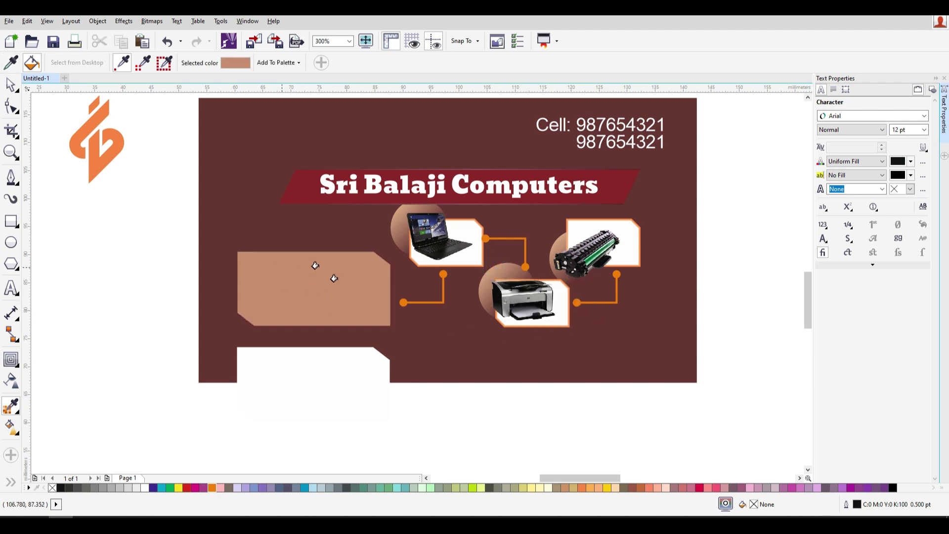
# Apply a linear transparency to the brown box so that it fades from its upper edge down into the background
pyautogui.click(11, 85)
pyautogui.click(295, 287)
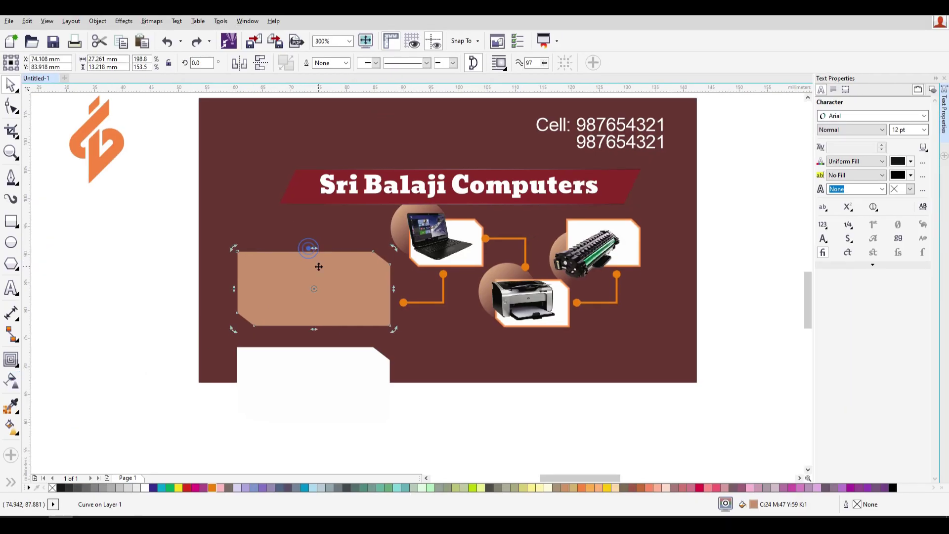
pyautogui.click(11, 380)
pyautogui.moveTo(307, 258); pyautogui.dragTo(321, 334)
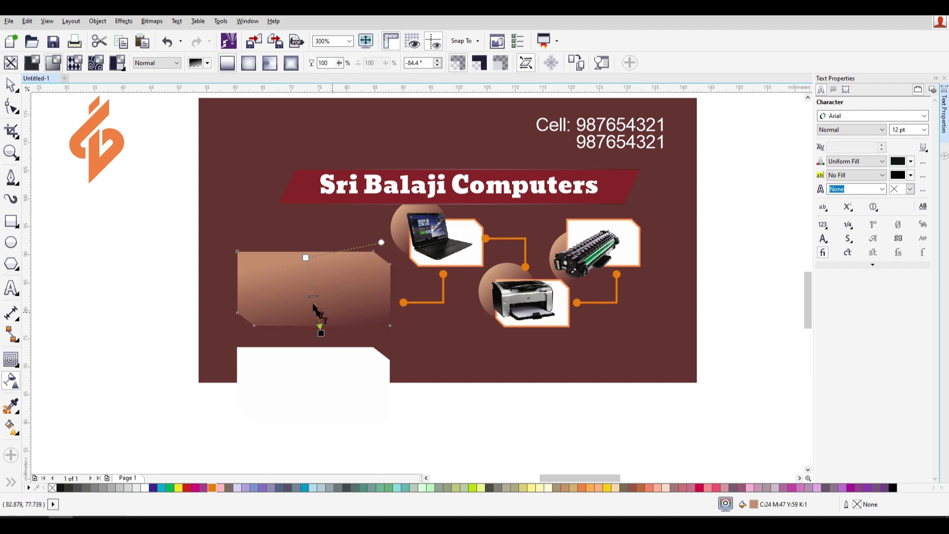
pyautogui.moveTo(301, 246); pyautogui.dragTo(314, 303)
pyautogui.moveTo(297, 227); pyautogui.dragTo(303, 316)
pyautogui.moveTo(323, 241); pyautogui.dragTo(324, 311)
# Remove the lower white box's fill and give it an orange hairline outline, C:0 M:60 Y:100 K:0
pyautogui.click(10, 84)
pyautogui.moveTo(331, 406); pyautogui.dragTo(335, 364)
pyautogui.hotkey('ctrl', 'z')
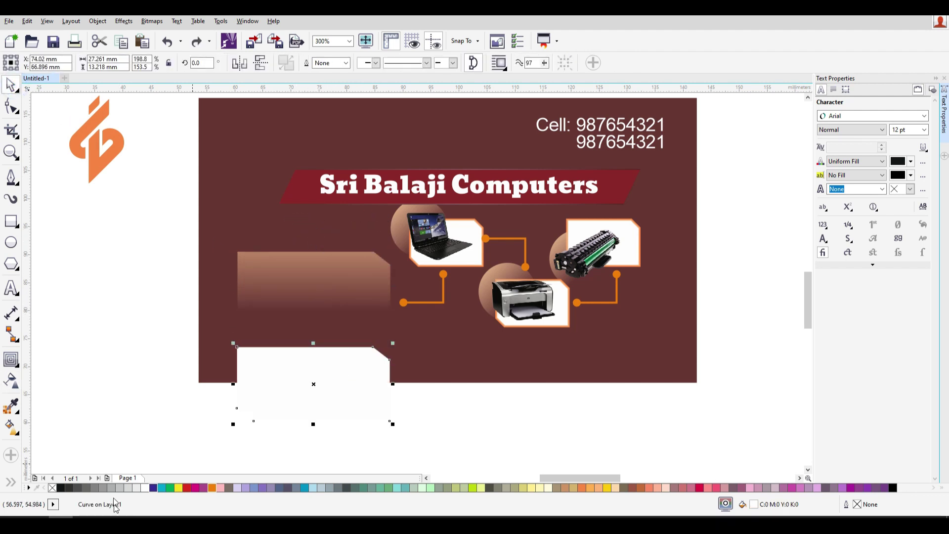
pyautogui.click(52, 491)
pyautogui.click(52, 487)
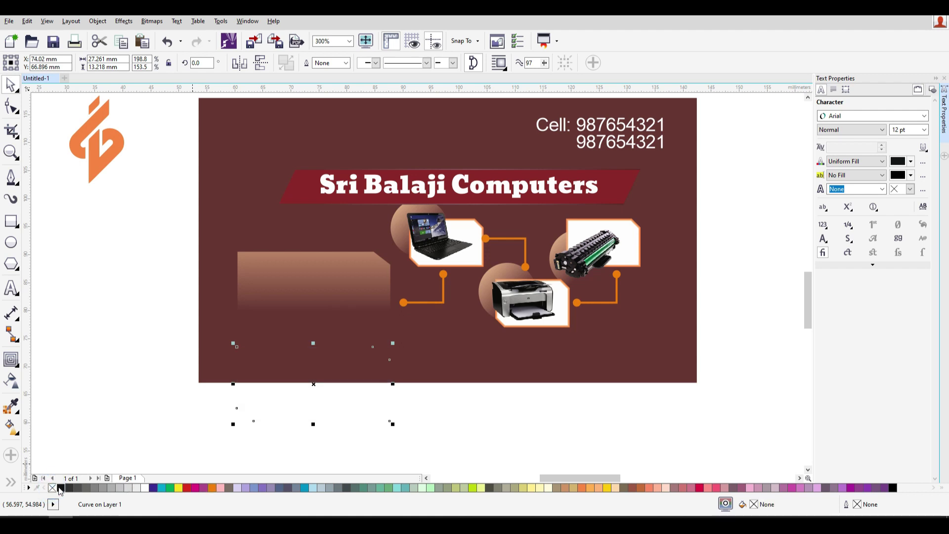
pyautogui.rightClick(145, 487)
pyautogui.rightClick(212, 487)
# Move the orange outlined box onto the faded brown box so that their edges line up
pyautogui.moveTo(330, 348); pyautogui.dragTo(329, 251)
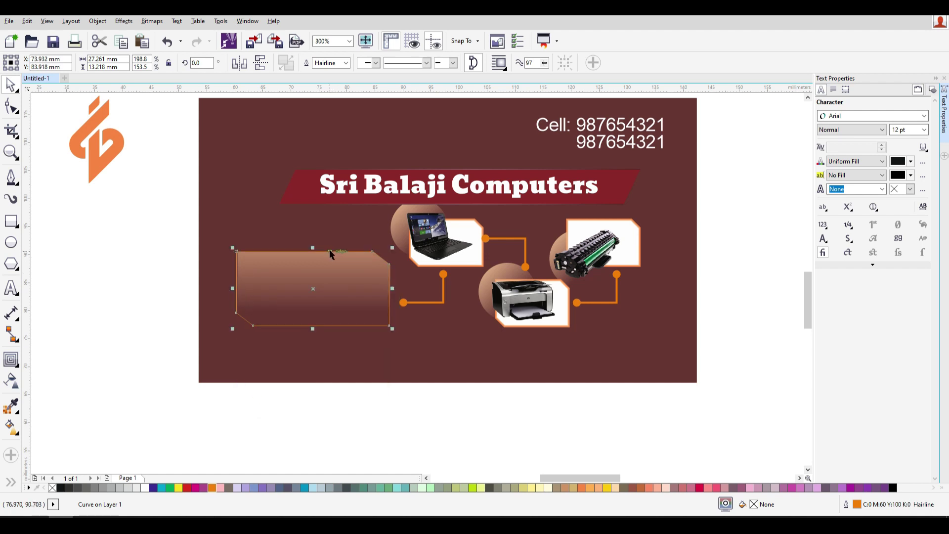
pyautogui.moveTo(138, 221); pyautogui.dragTo(420, 371)
pyautogui.click(394, 424)
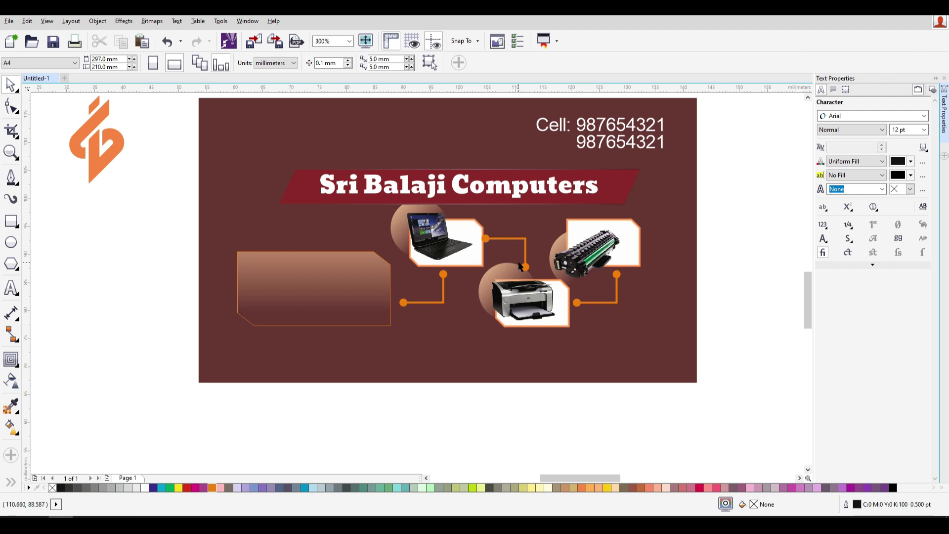
pyautogui.click(648, 139)
pyautogui.moveTo(638, 142); pyautogui.dragTo(589, 218)
pyautogui.hotkey('ctrl', 'z')
pyautogui.click(740, 185)
pyautogui.click(650, 142)
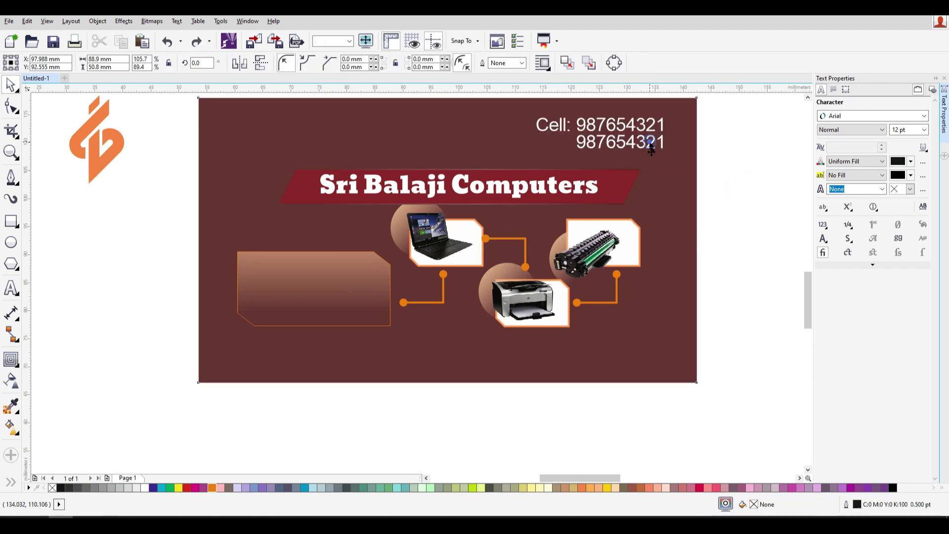
# Place a copy of the white contact-number text inside the faded outlined box
pyautogui.click(641, 148)
pyautogui.moveTo(641, 144); pyautogui.dragTo(346, 298)
pyautogui.rightClick(347, 297)
# Centre-align the copied contact-number text inside the faded outlined box
pyautogui.press('F8')
pyautogui.hotkey('ctrl', 'a')
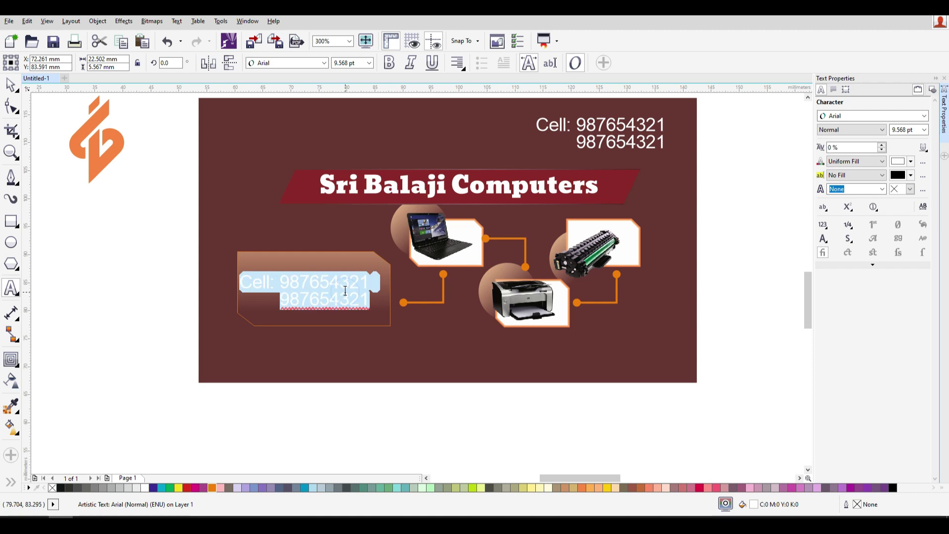
pyautogui.click(833, 89)
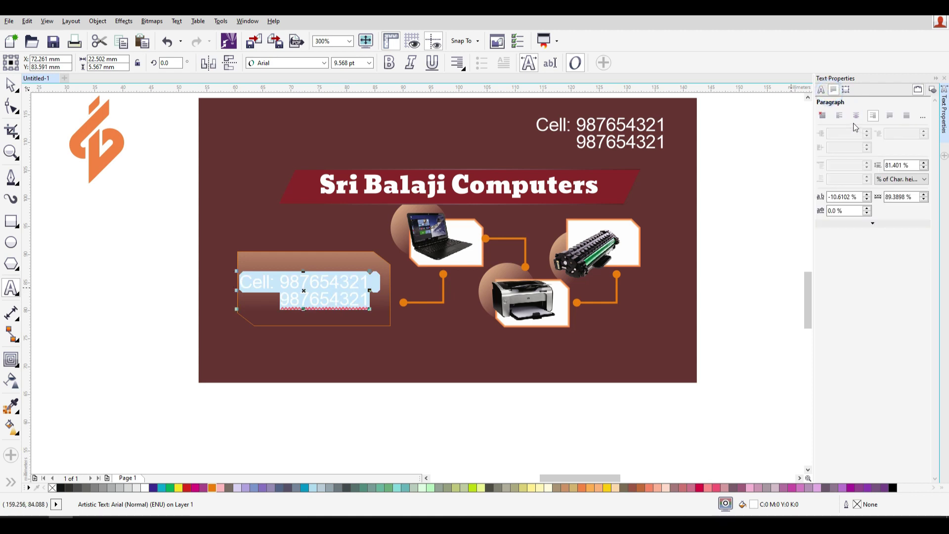
pyautogui.click(840, 115)
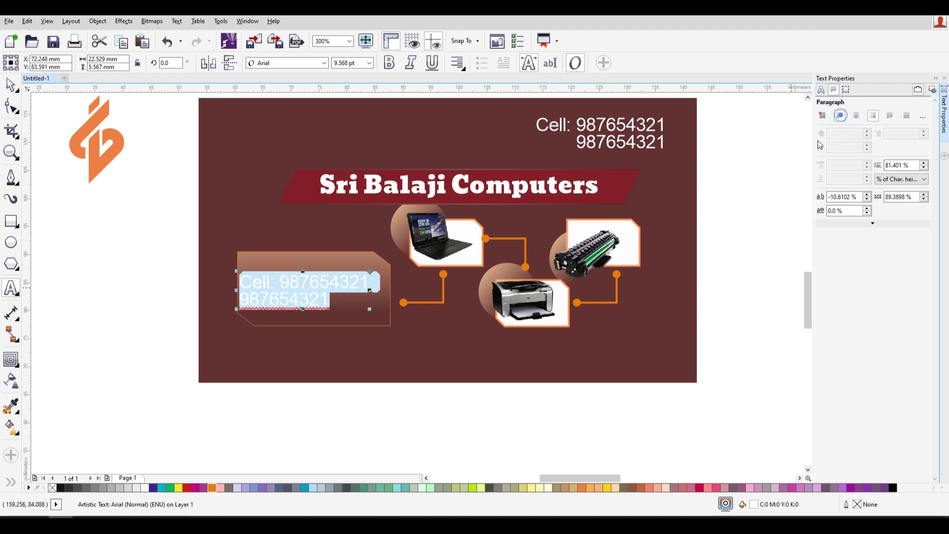
pyautogui.click(856, 116)
# Replace the text in the faded box with three lines: "All types of Laptop,", "Printer, Cartridge" and "Reparing Works"
pyautogui.click(318, 282)
pyautogui.hotkey('ctrl', 'a')
pyautogui.write('All types')
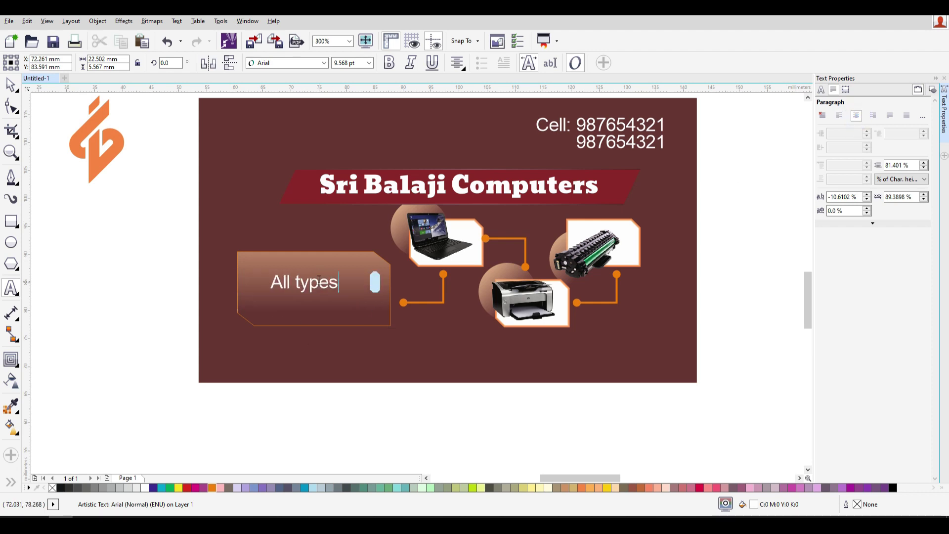
pyautogui.write(' of Laptop,')
pyautogui.write('Printers')
pyautogui.press('BackSpace')
pyautogui.write(',')
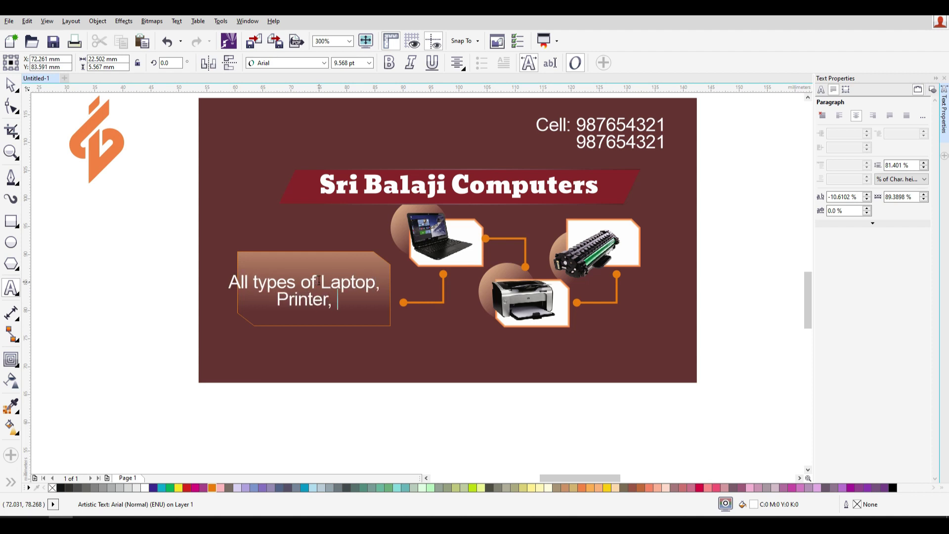
pyautogui.write(' Cartr')
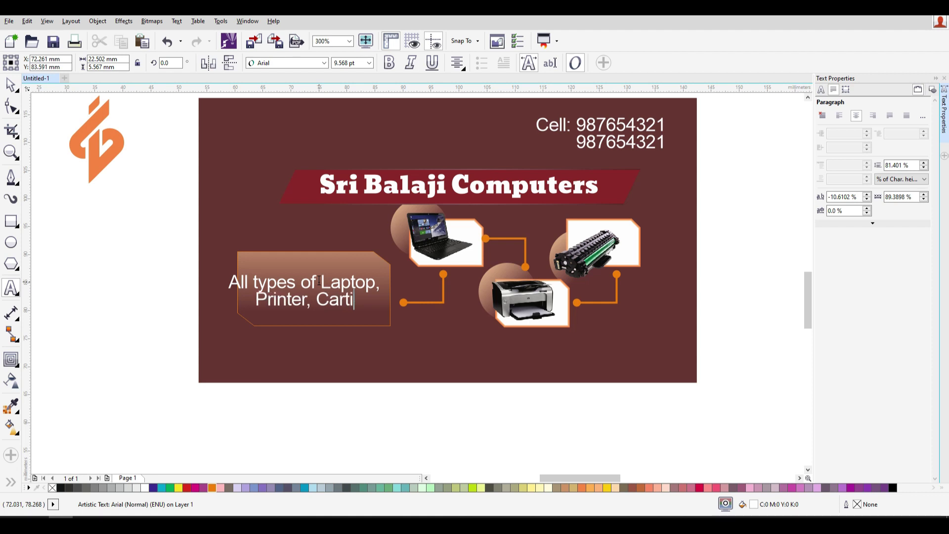
pyautogui.write('idge')
pyautogui.press('Return')
pyautogui.write('Reparing Works')
pyautogui.press('Escape')
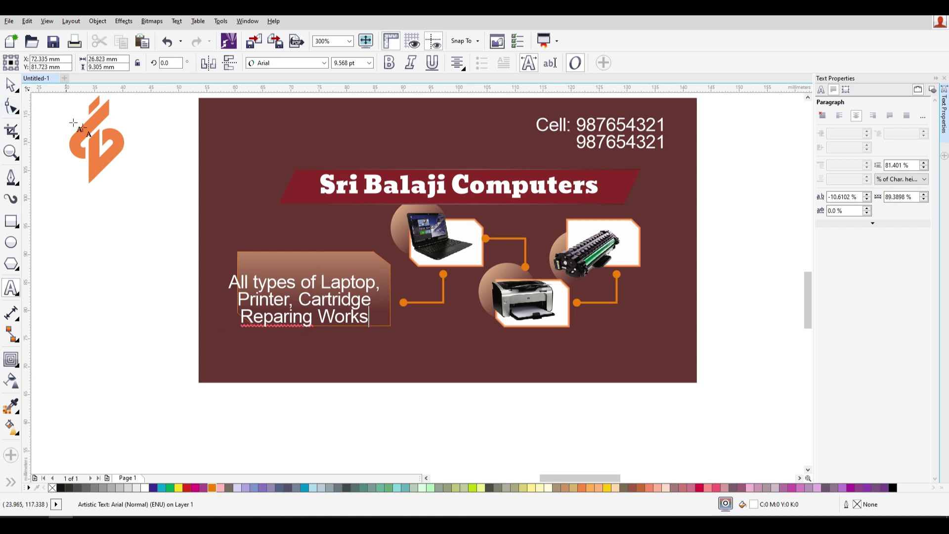
# Shrink the services text to about 8.6 pt and centre it within the faded outlined box
pyautogui.hotkey('ctrl', 'a')
pyautogui.click(10, 85)
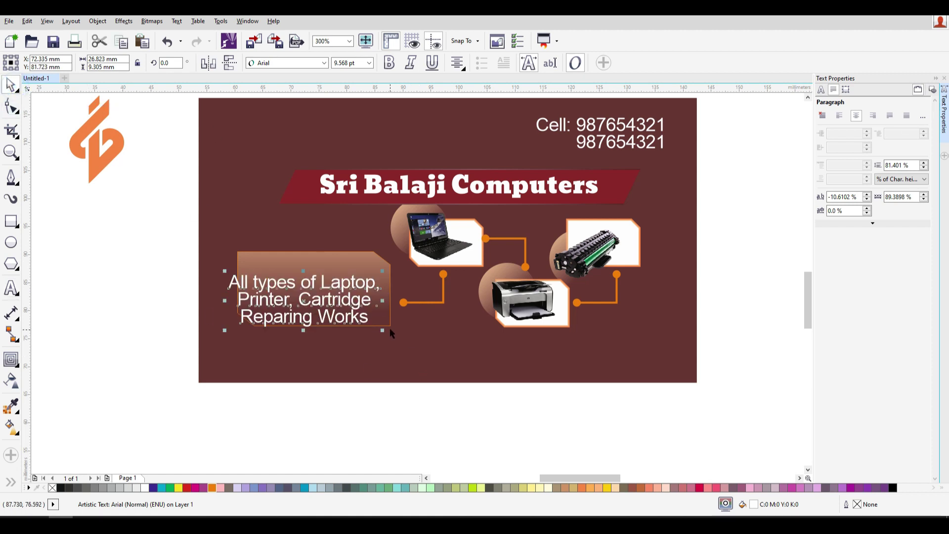
pyautogui.moveTo(382, 331); pyautogui.dragTo(341, 292)
pyautogui.keyDown('shift'); pyautogui.click(349, 263); pyautogui.keyUp('shift')
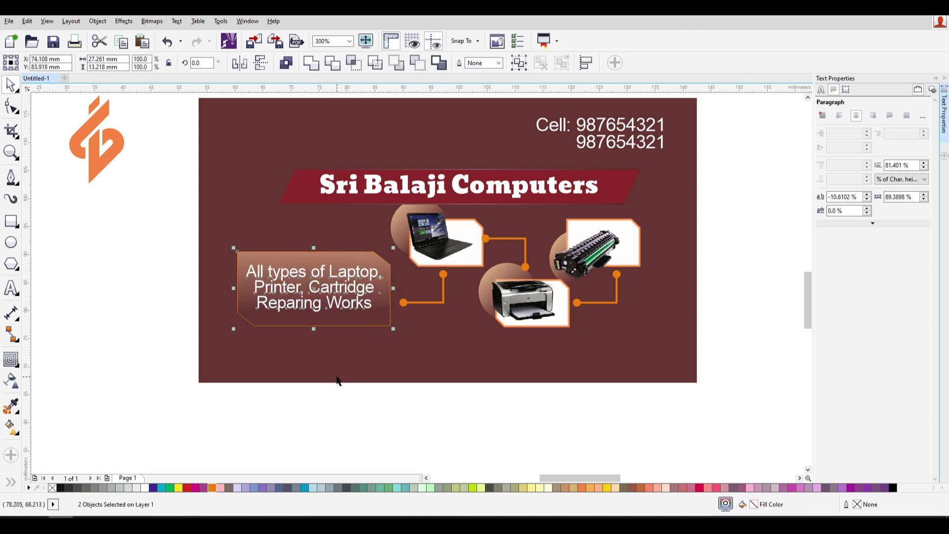
pyautogui.click(332, 449)
pyautogui.click(329, 299)
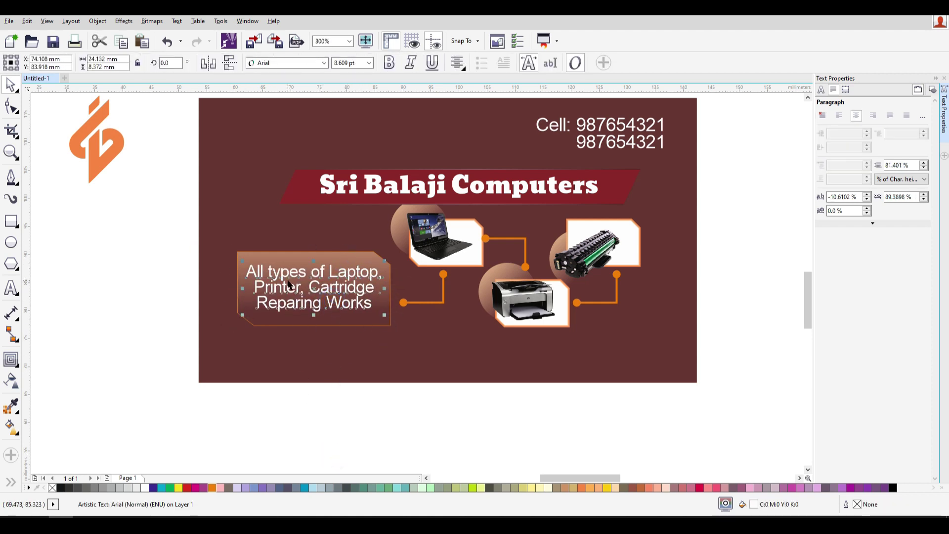
# Widen the services text's line spacing to about 94% of character height and re-centre the text in its box
pyautogui.click(11, 106)
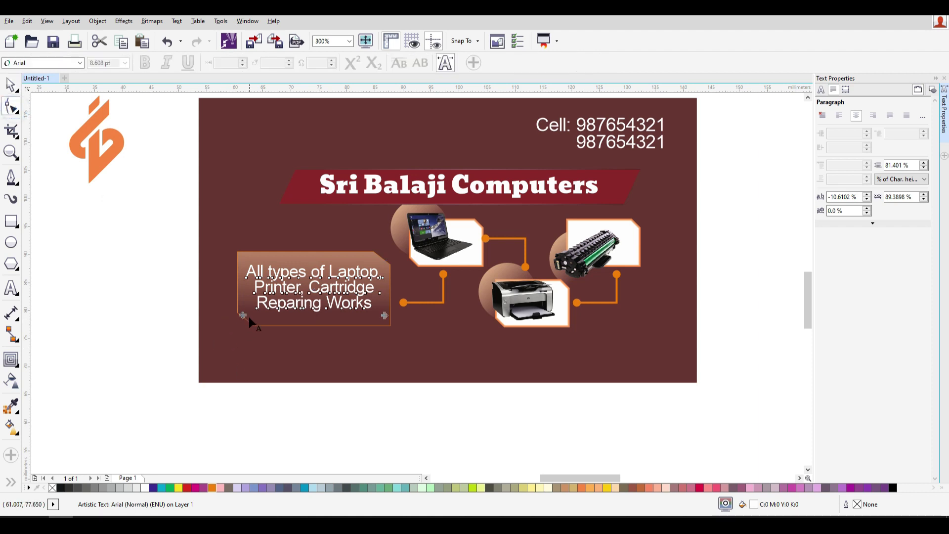
pyautogui.moveTo(244, 317); pyautogui.dragTo(245, 323)
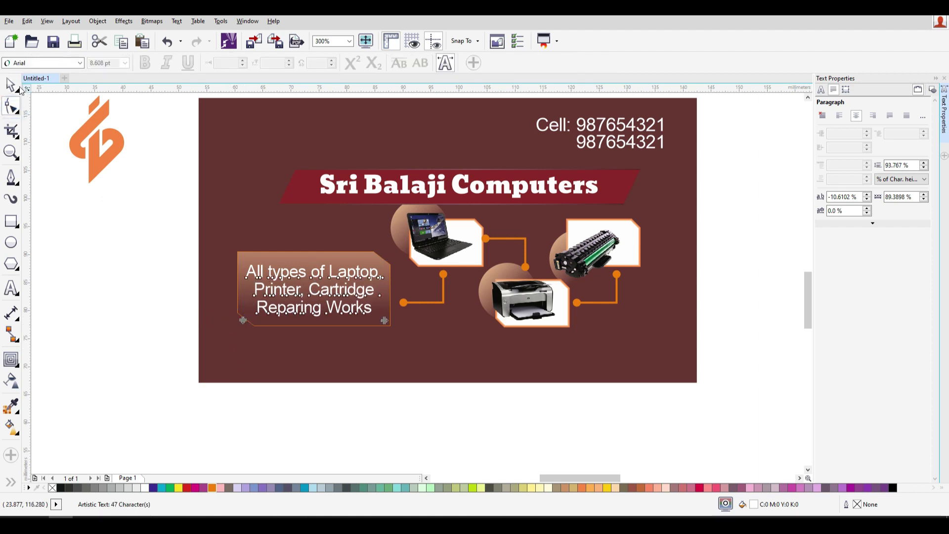
pyautogui.click(11, 85)
pyautogui.moveTo(114, 232); pyautogui.dragTo(401, 374)
pyautogui.click(435, 434)
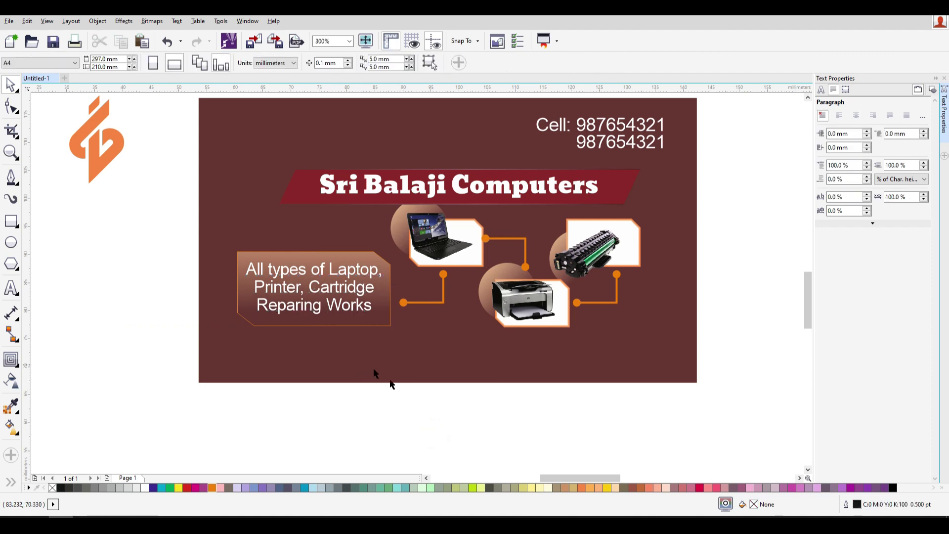
pyautogui.moveTo(647, 124); pyautogui.dragTo(645, 111)
pyautogui.hotkey('ctrl', 'z')
pyautogui.moveTo(642, 146); pyautogui.dragTo(610, 325)
pyautogui.hotkey('ctrl', 'z')
pyautogui.click(746, 230)
# Place a copy of the contact-number text near the card's lower edge and centre it horizontally on the card
pyautogui.moveTo(633, 144); pyautogui.dragTo(592, 366)
pyautogui.rightClick(592, 366)
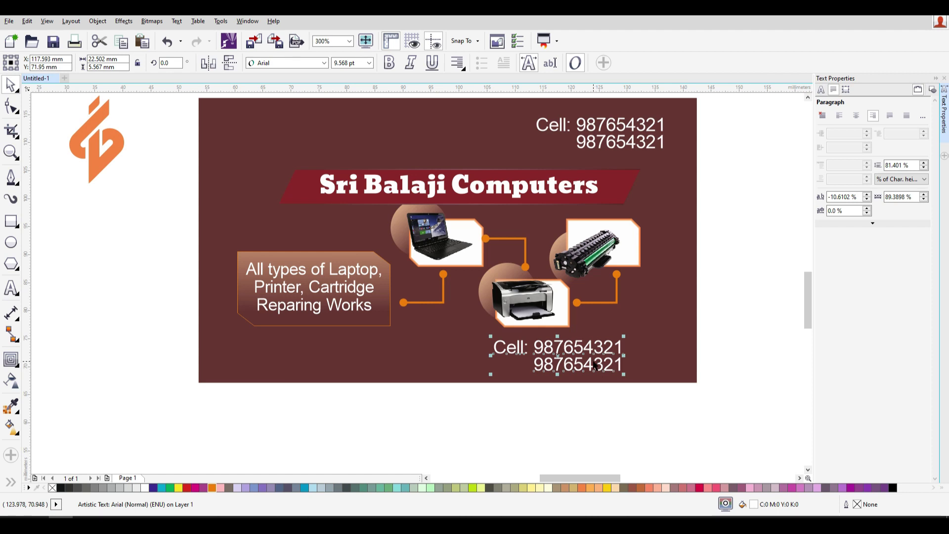
pyautogui.keyDown('shift'); pyautogui.click(649, 324); pyautogui.keyUp('shift')
pyautogui.press('c')
pyautogui.click(596, 423)
pyautogui.click(467, 365)
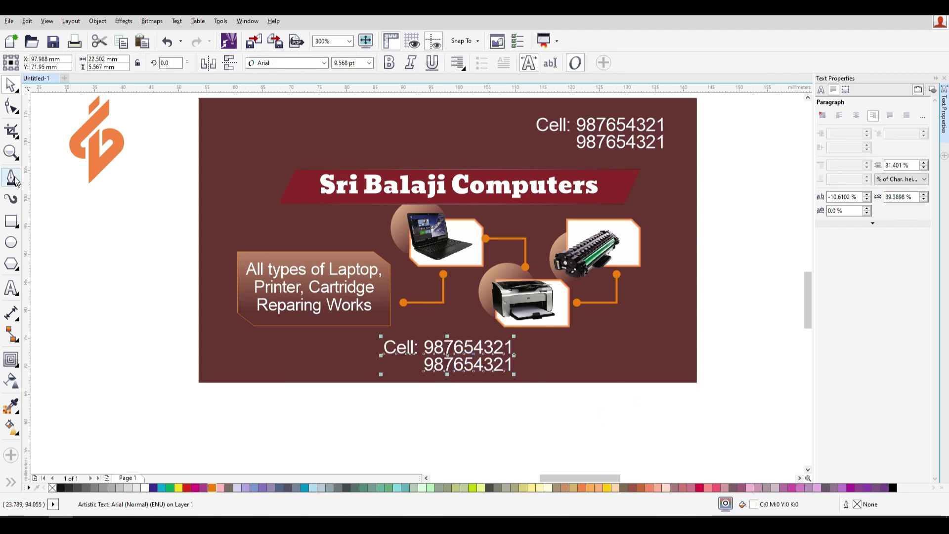
# Centre-align the lines of the copied contact-number text near the card's lower edge
pyautogui.click(11, 288)
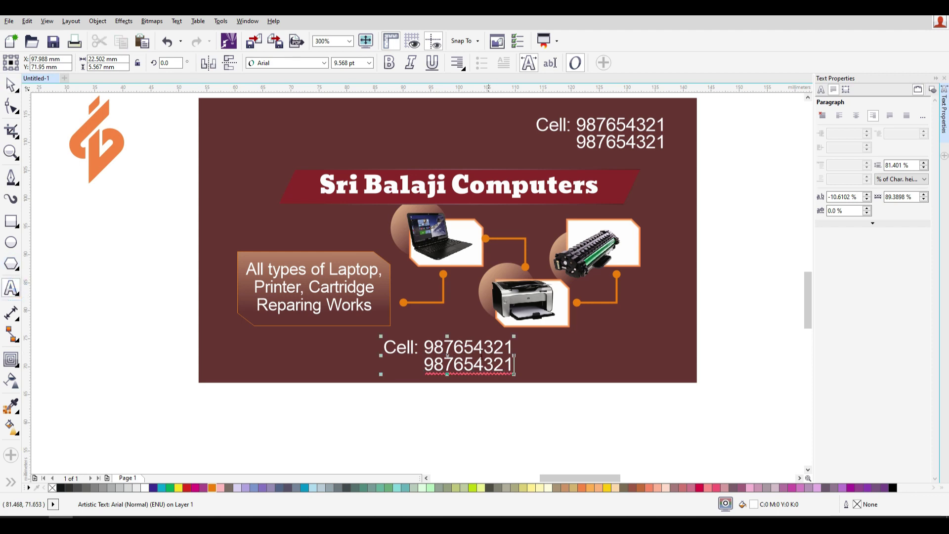
pyautogui.click(480, 351)
pyautogui.hotkey('ctrl', 'a')
pyautogui.click(856, 115)
# Replace the lower contact-number text with the shop's postal address on two lines
pyautogui.click(492, 370)
pyautogui.hotkey('ctrl', 'a')
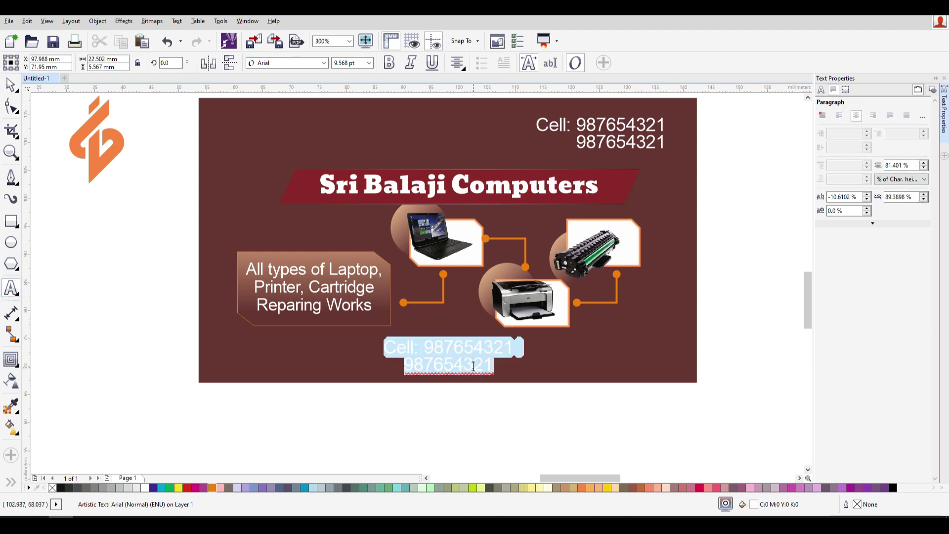
pyautogui.write('Post Office Road, ')
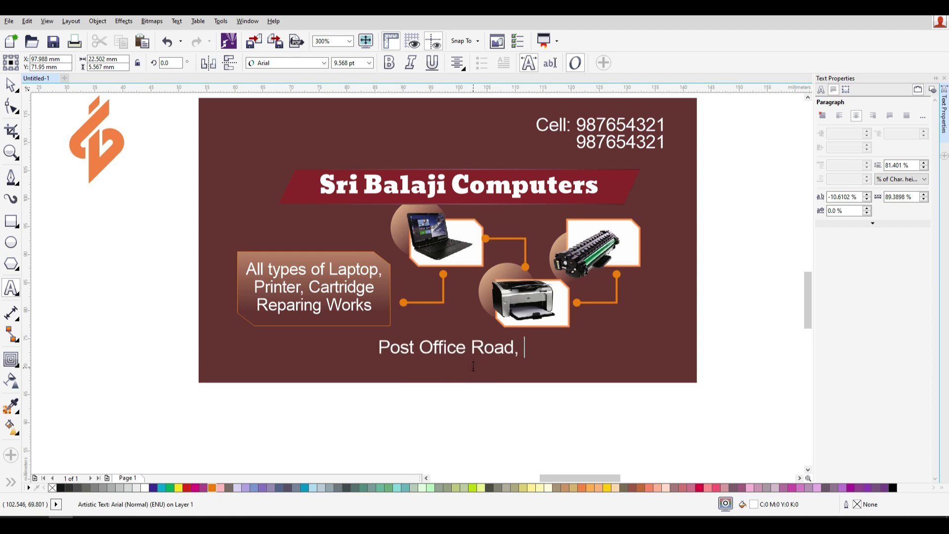
pyautogui.write('New Paloncha,')
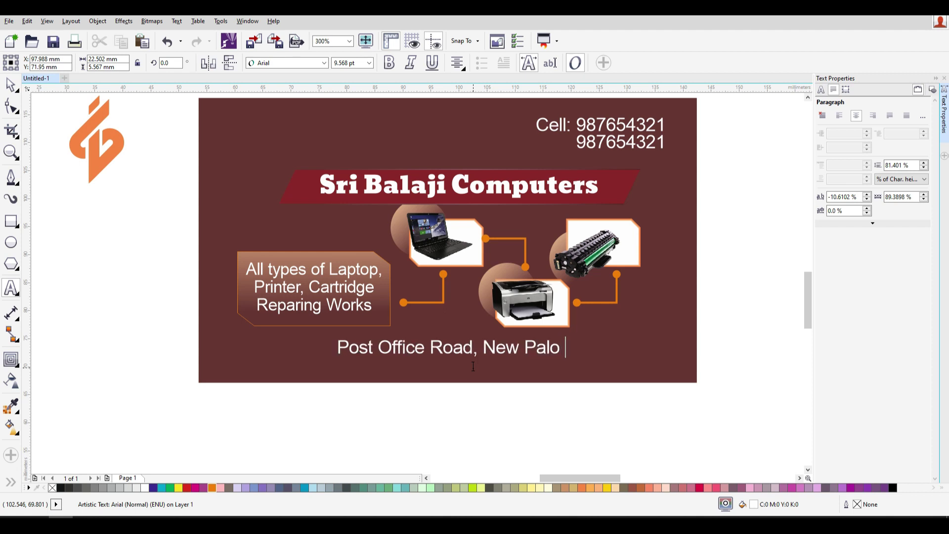
pyautogui.press('Return')
pyautogui.write('bhadr')
pyautogui.press('BackSpace')
pyautogui.press('BackSpace')
pyautogui.press('BackSpace')
pyautogui.press('BackSpace')
pyautogui.press('BackSpace')
pyautogui.write('Bhadr')
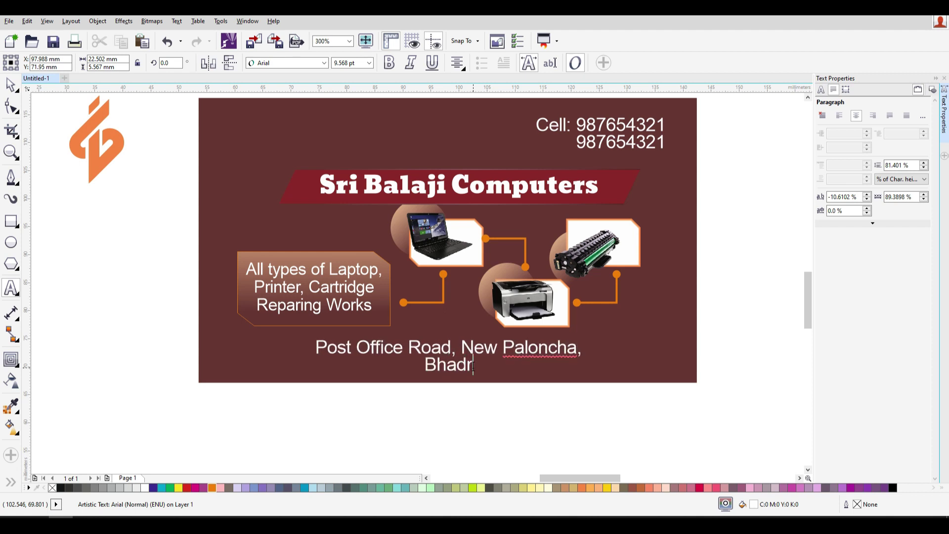
pyautogui.write('adri Kot')
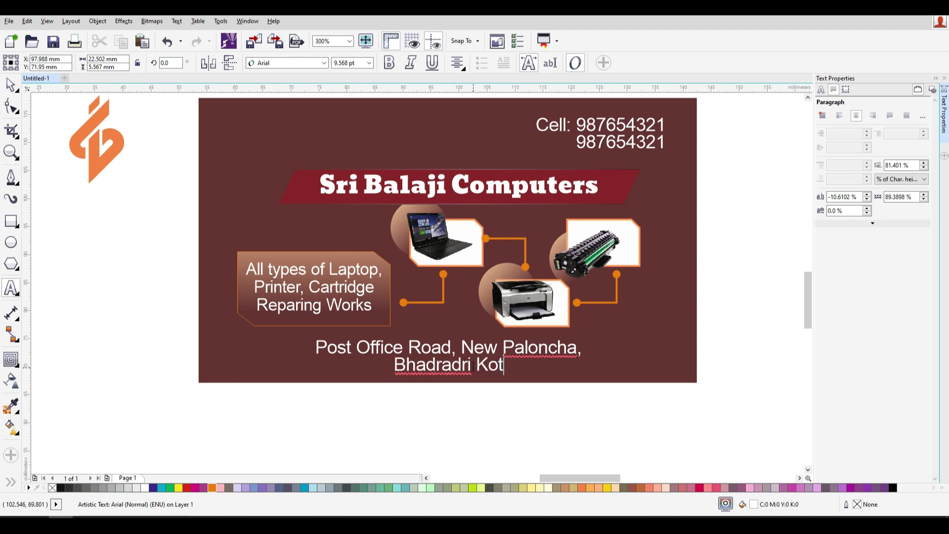
pyautogui.write('hagudem')
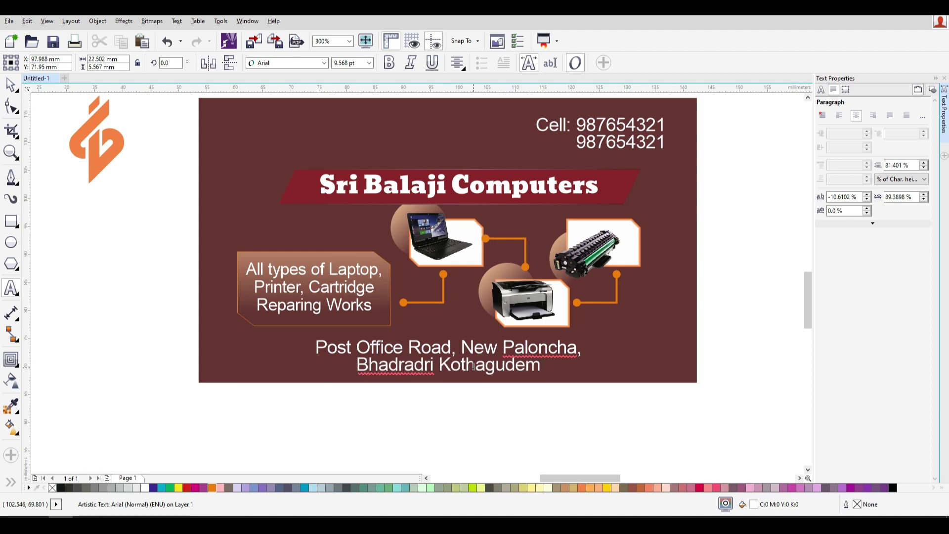
pyautogui.write(' .')
pyautogui.press('BackSpace')
pyautogui.press('BackSpace')
pyautogui.write(', Telangana')
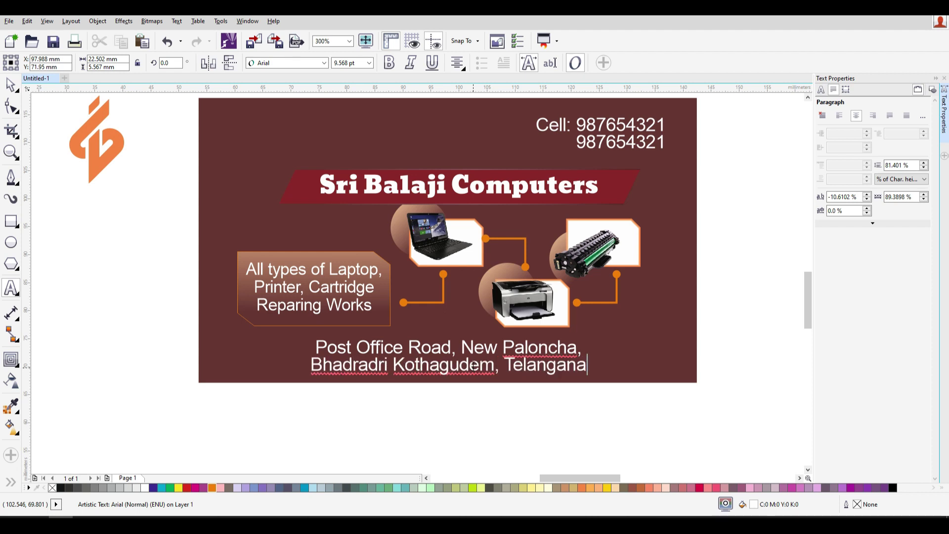
# Try other line breaks in the address, including a single line, and return it to two lines
pyautogui.press('Home')
pyautogui.press('BackSpace')
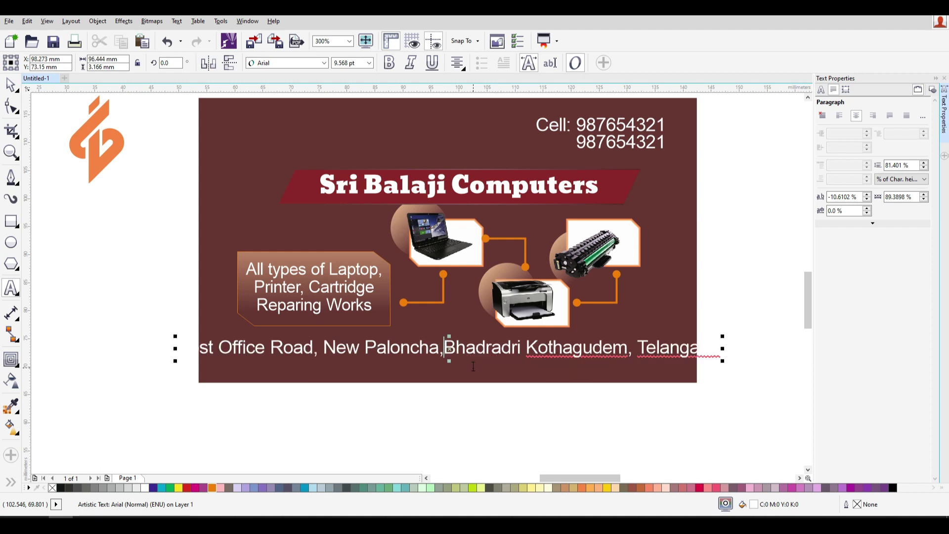
pyautogui.click(639, 342)
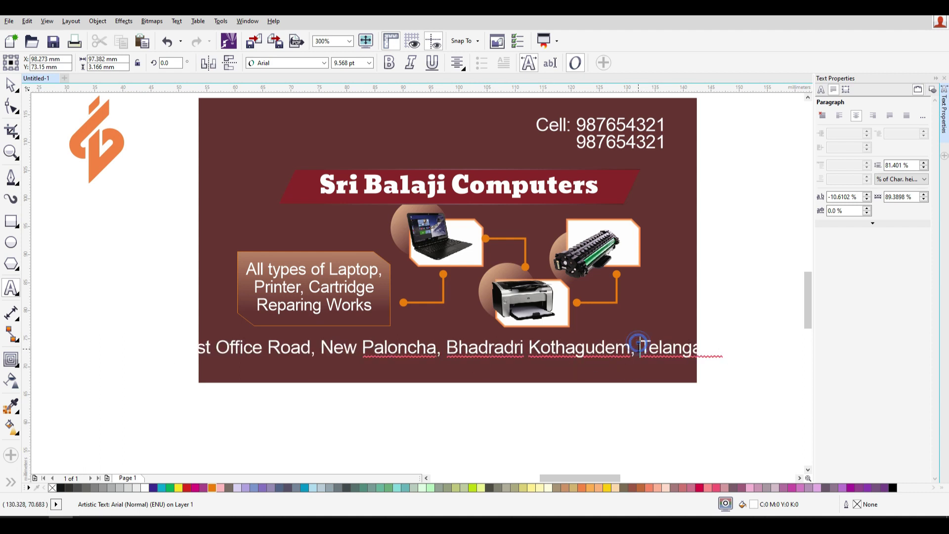
pyautogui.press('Return')
pyautogui.hotkey('ctrl', 'a')
pyautogui.click(493, 363)
pyautogui.click(496, 349)
pyautogui.press('Return')
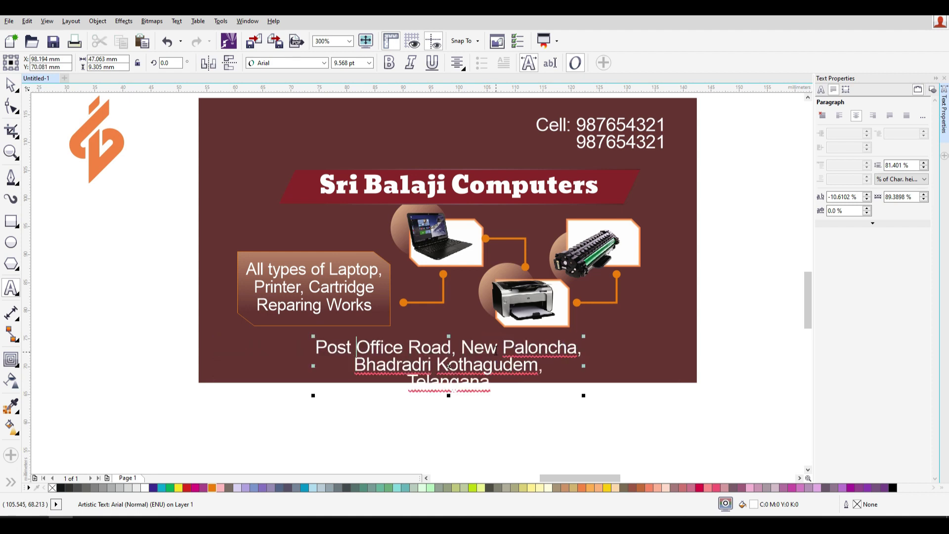
pyautogui.press('Delete')
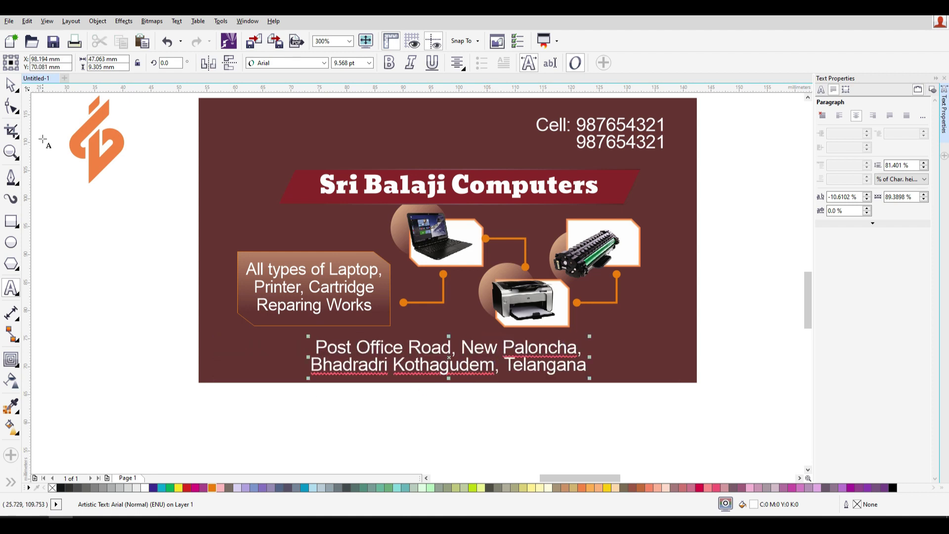
# Centre the two-line address text horizontally on the maroon card and select it
pyautogui.click(11, 84)
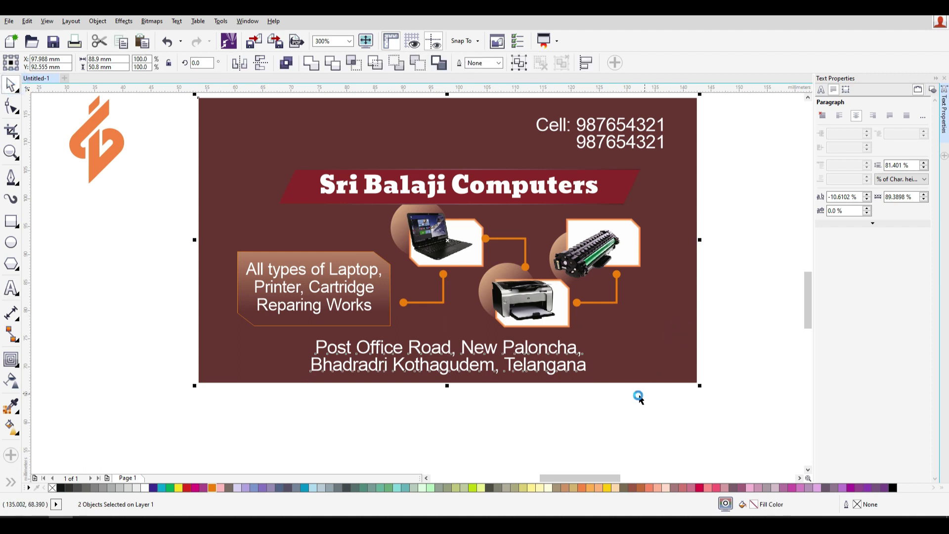
pyautogui.click(598, 409)
pyautogui.click(544, 376)
pyautogui.click(559, 367)
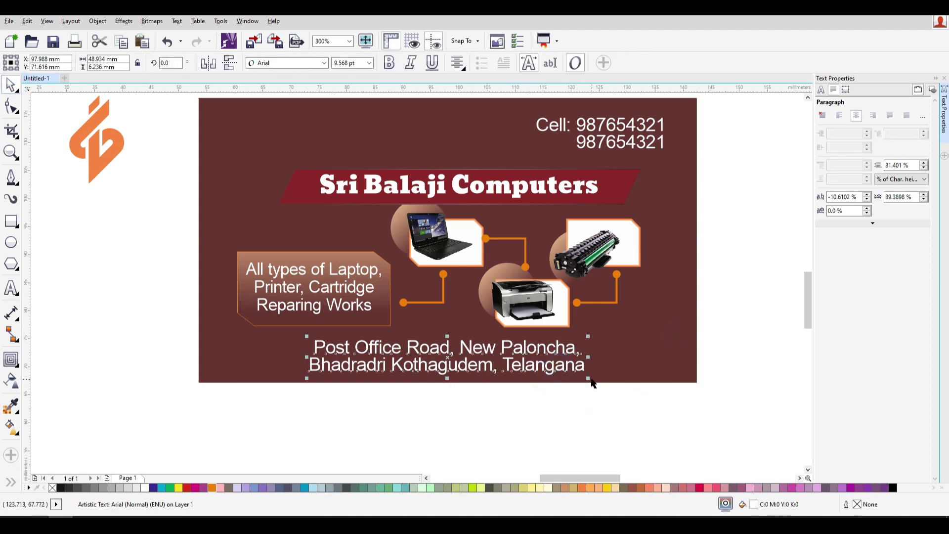